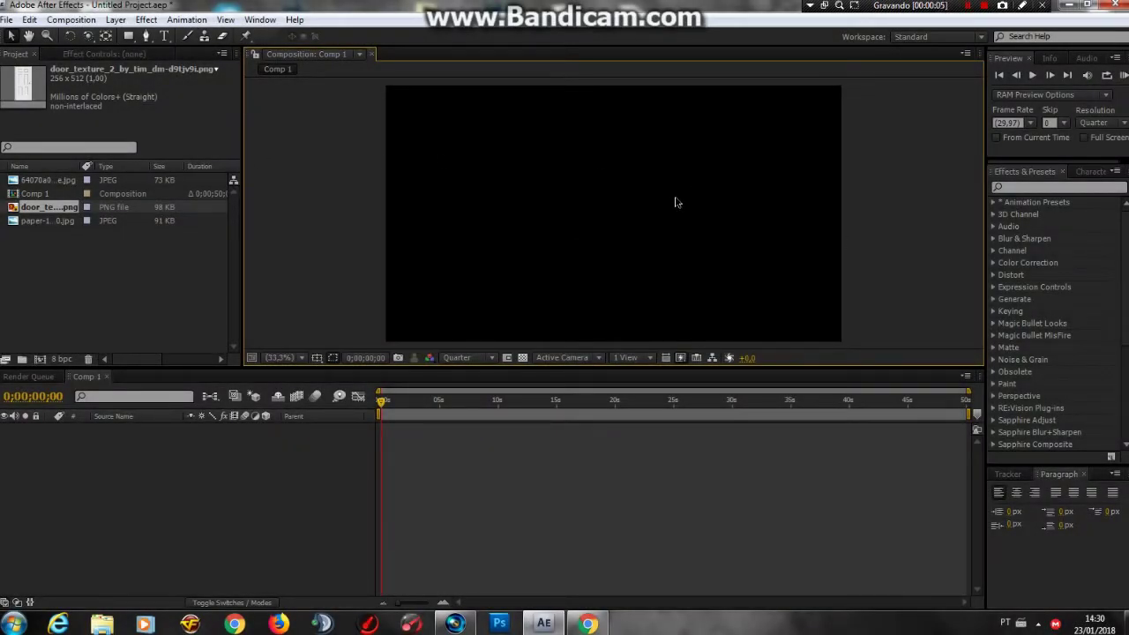
Step: Add the wood-grain JPG to Comp 1 and scale it to 139%
left_click(44, 221)
left_click(51, 180)
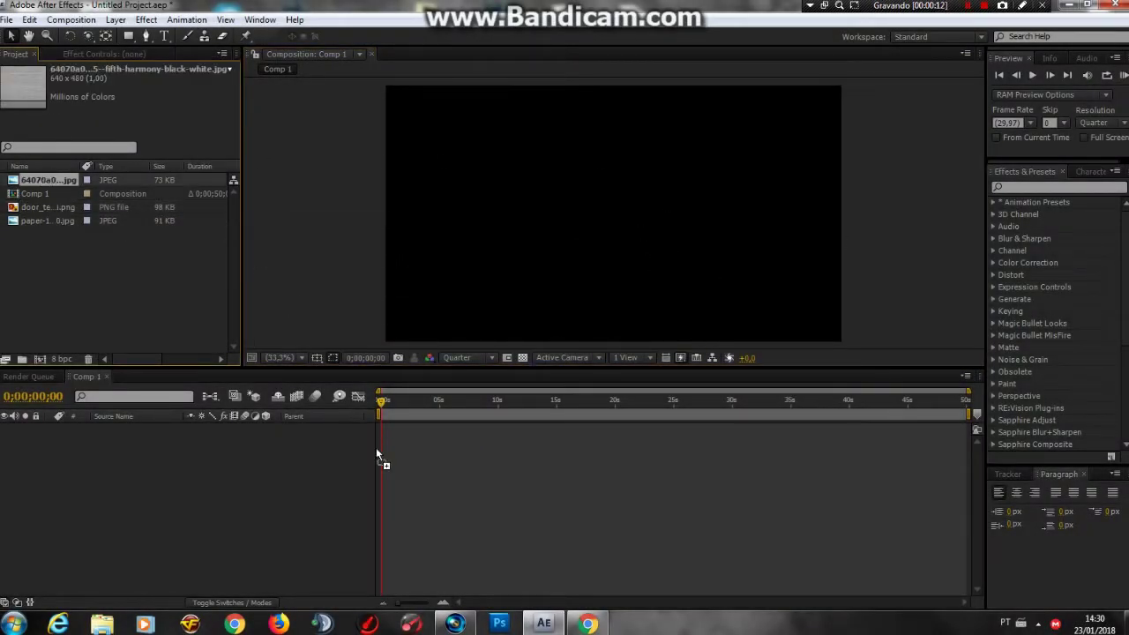
left_click_drag(372, 445, 395, 440)
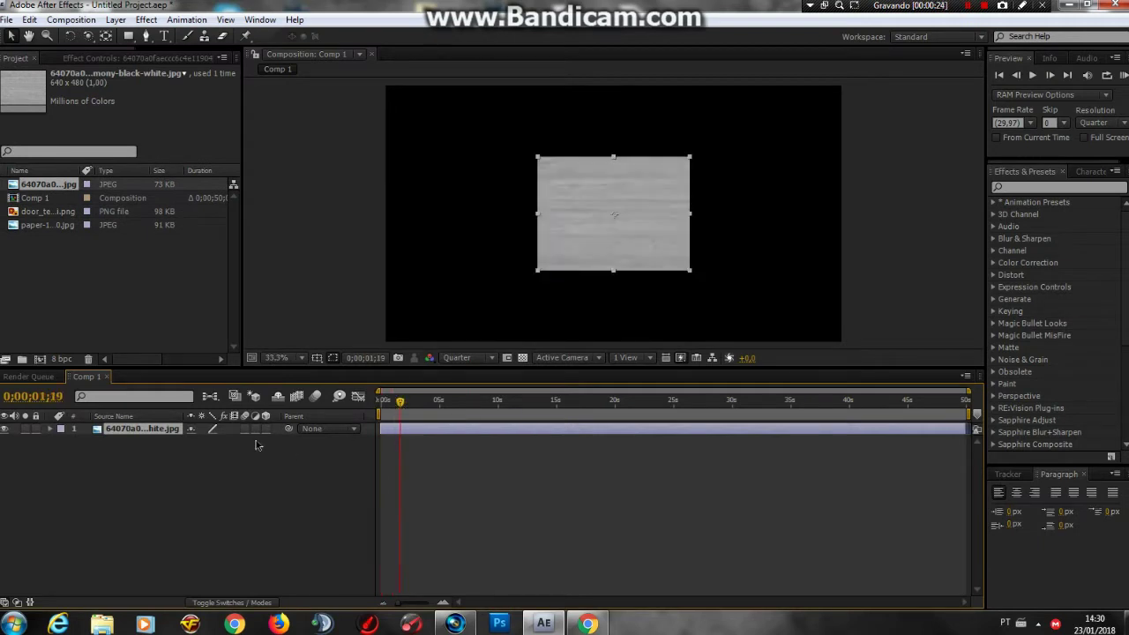
key("s")
left_click_drag(202, 443, 218, 445)
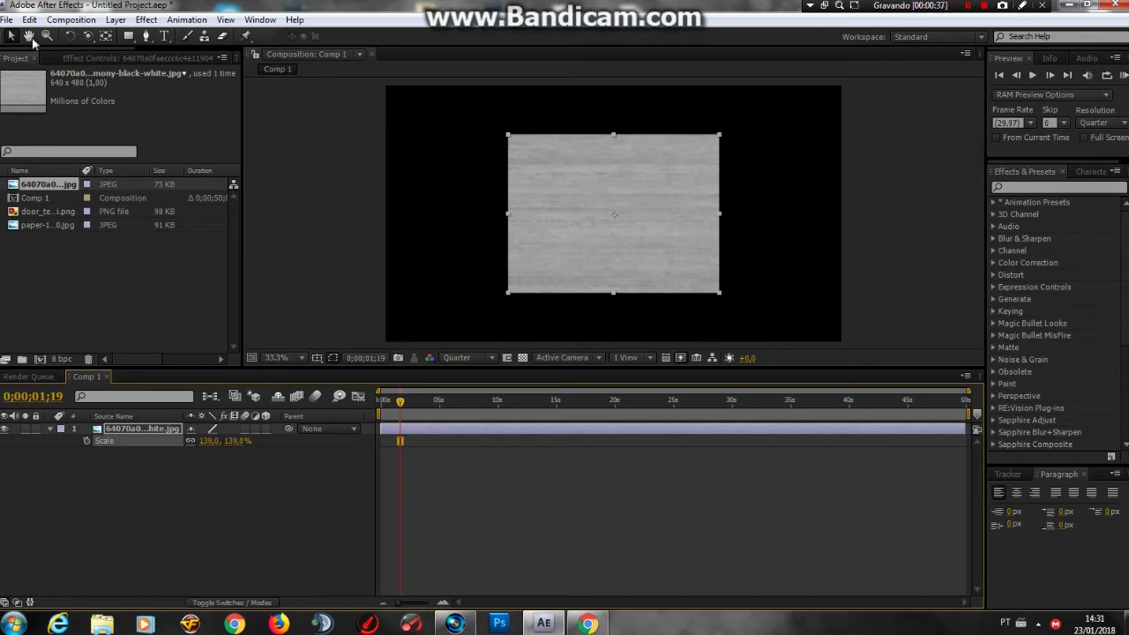
Step: Add a new 28mm Camera 1 through Layer > New > Camera
left_click(115, 20)
mouse_move(142, 34)
left_click(454, 79)
left_click(626, 200)
left_click(618, 293)
left_click(699, 466)
left_click(642, 259)
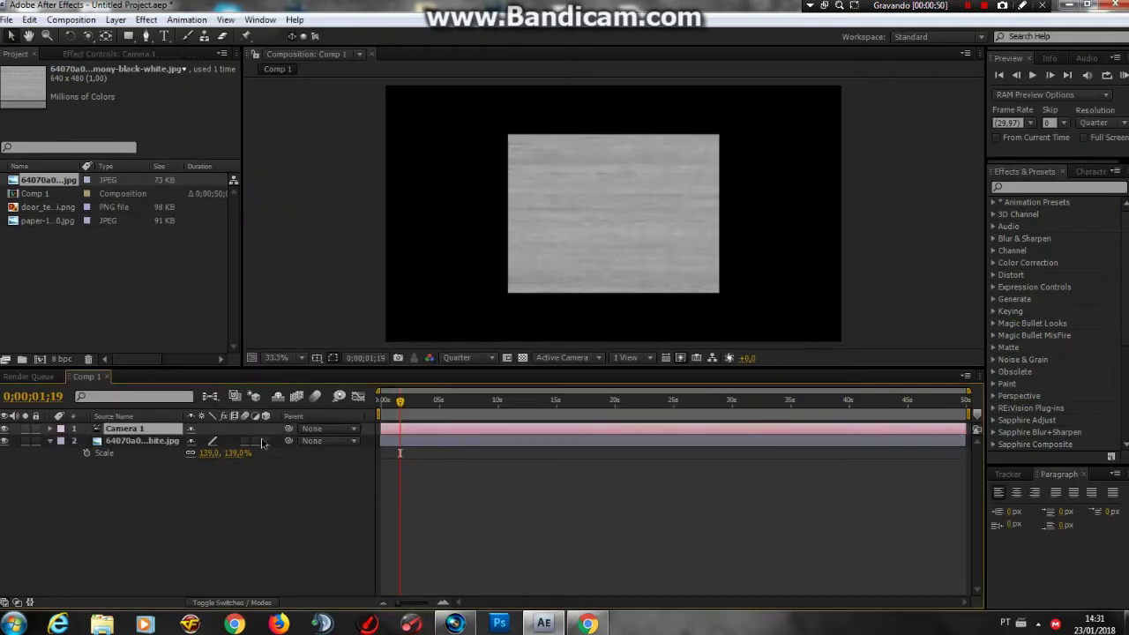
Step: Make the wood layer 3D at frame zero and view the scene from Custom View 1
left_click(251, 521)
left_click(51, 441)
left_click_drag(399, 403, 381, 403)
left_click(562, 357)
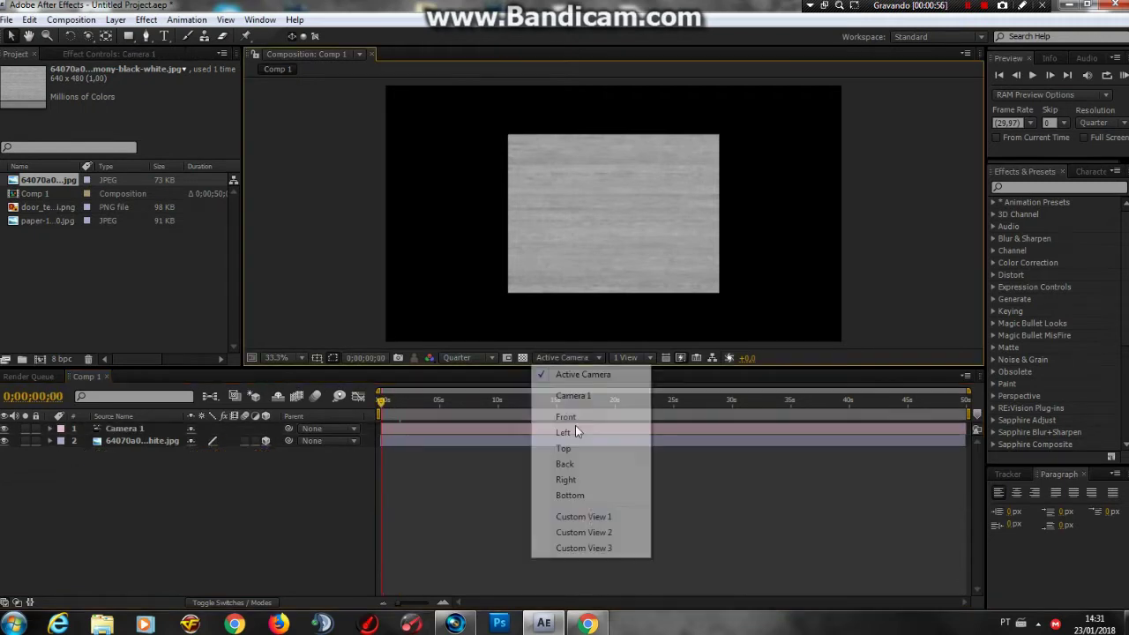
left_click(583, 517)
left_click(51, 441)
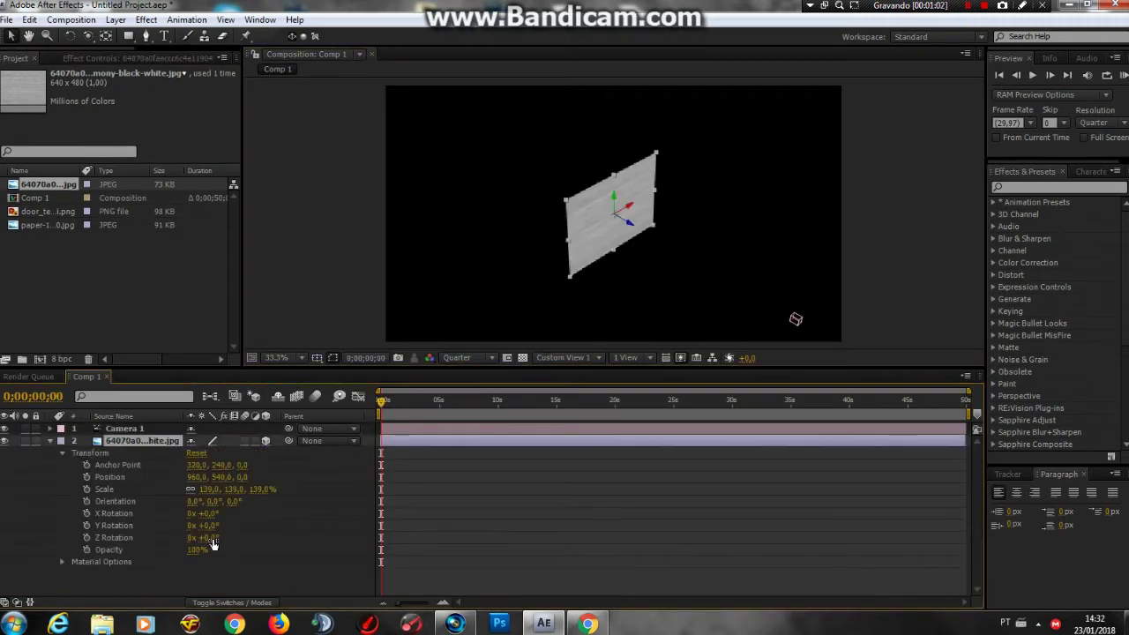
Step: Lay the wood layer flat at 90° X Rotation, then enlarge it and push it back as a floor
type("90")
key("Return")
key("r")
key("F12")
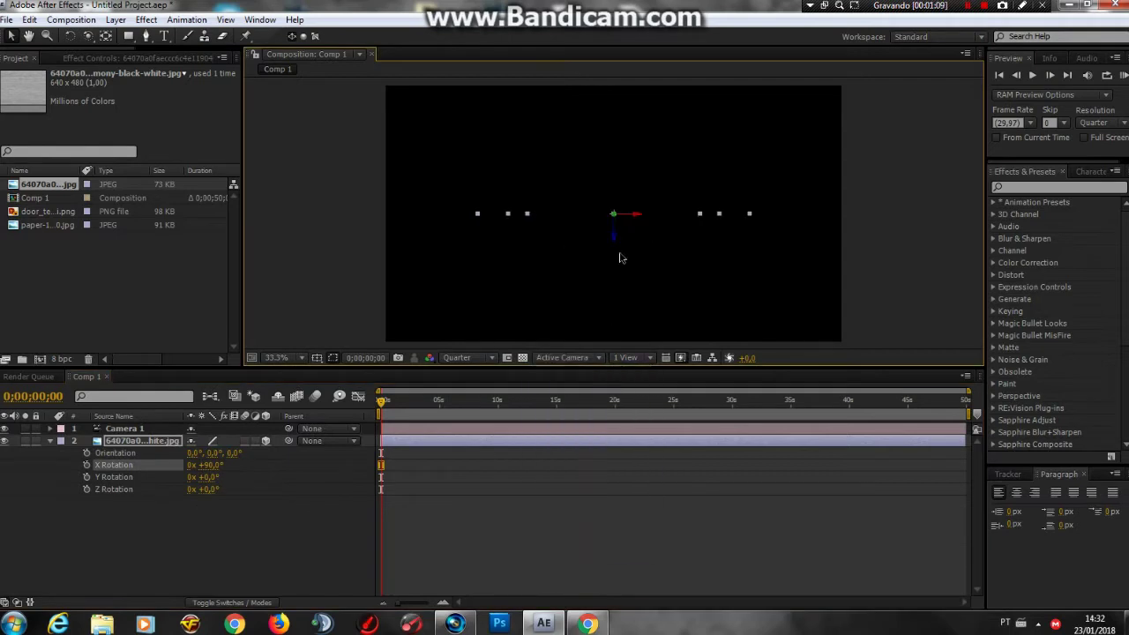
left_click_drag(618, 340, 648, 314)
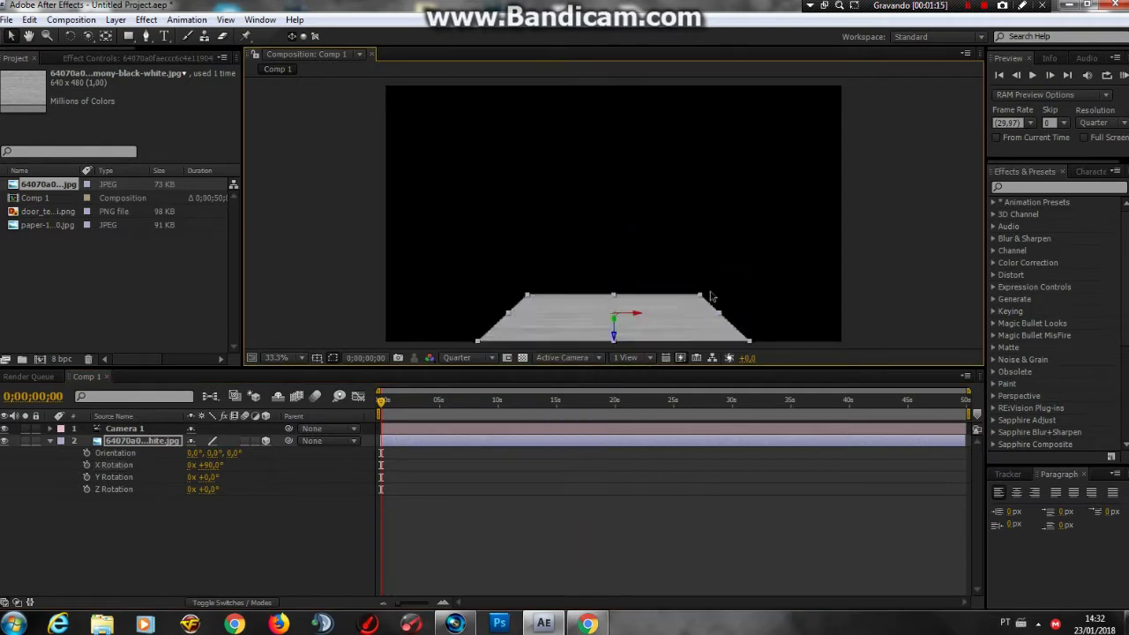
left_click_drag(821, 271, 823, 264)
left_click_drag(618, 341, 612, 206)
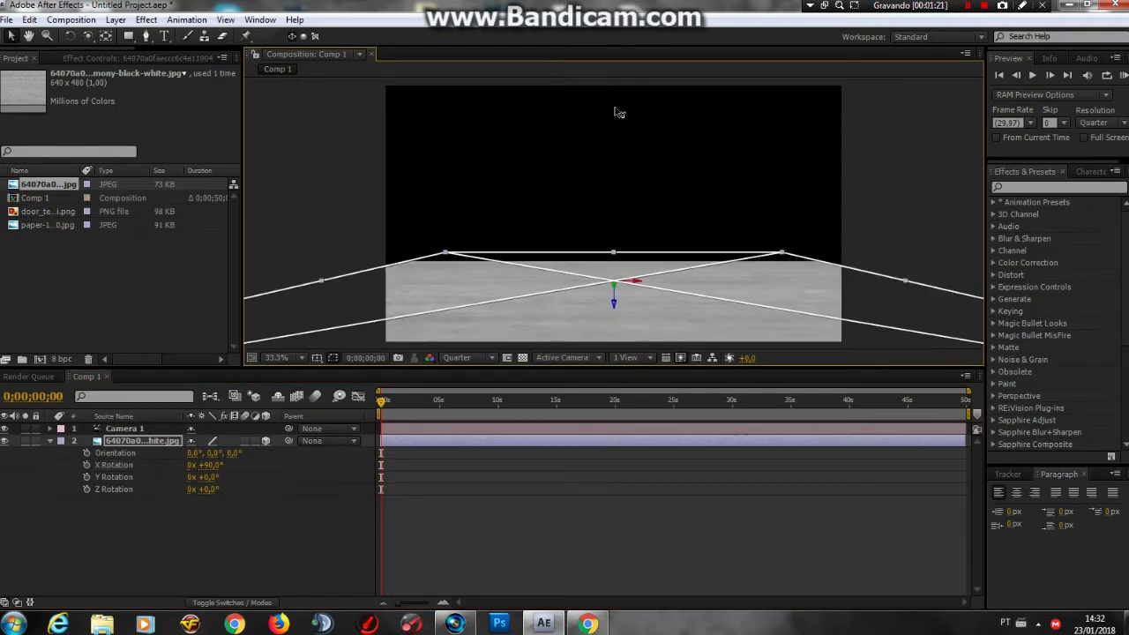
left_click(565, 357)
left_click(600, 520)
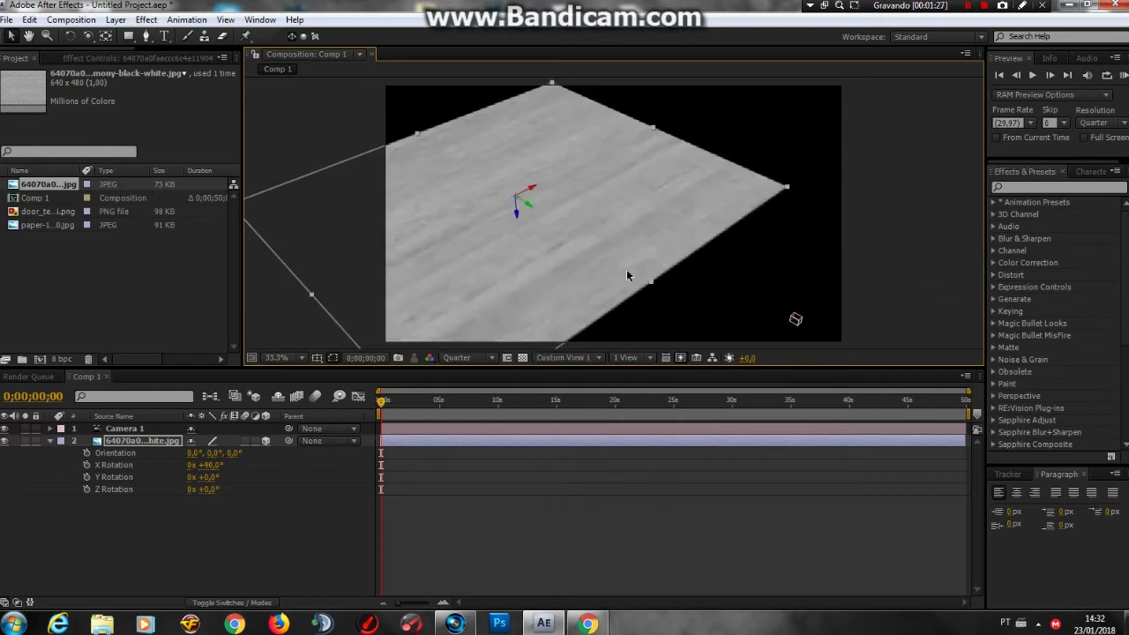
left_click_drag(648, 251, 552, 256)
left_click(51, 441)
left_click_drag(562, 298, 618, 221)
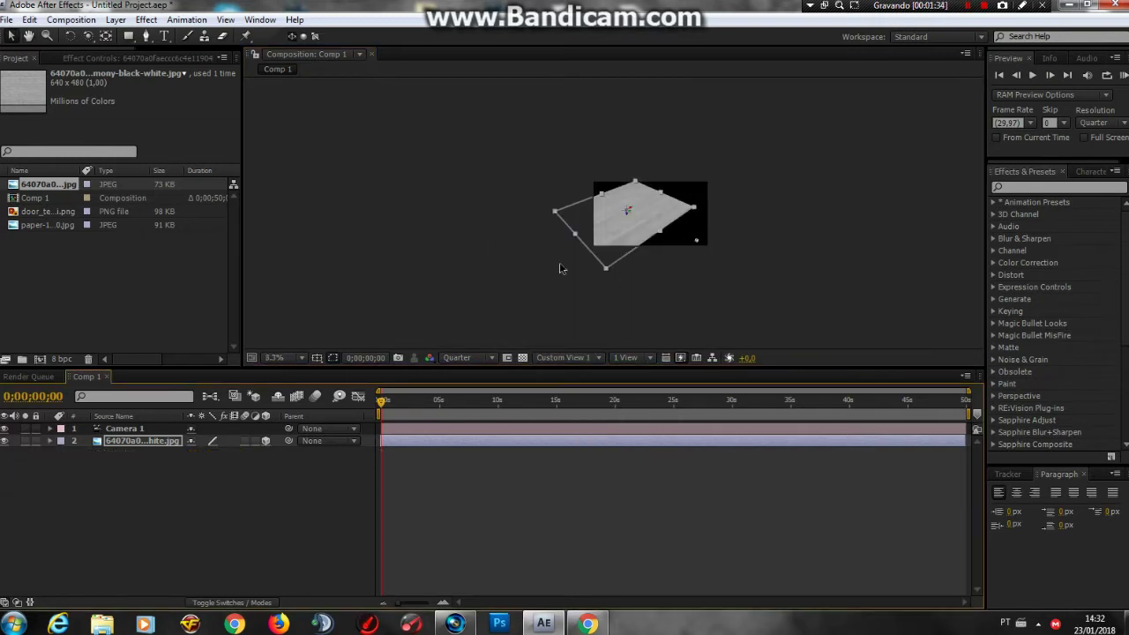
Step: Add the paper-texture JPG to Comp 1 as a new layer
scroll(618, 221, "down", 2)
left_click(564, 358)
left_click(604, 375)
left_click(569, 357)
left_click(584, 517)
scroll(539, 238, "up", 2)
left_click_drag(539, 238, 539, 269)
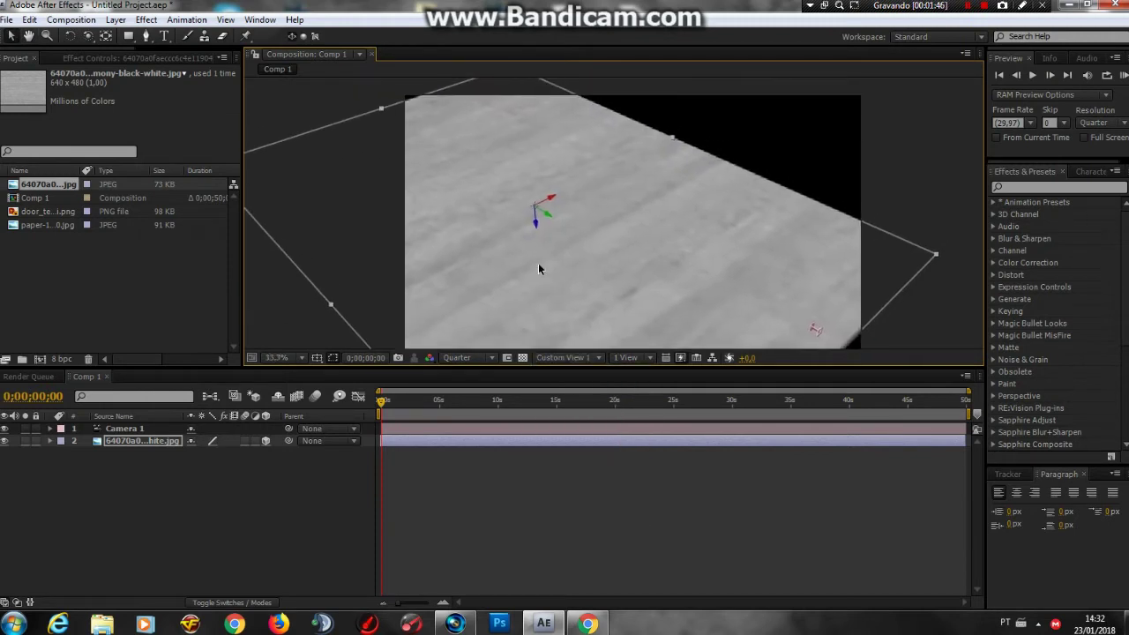
left_click(45, 226)
left_click_drag(177, 444, 219, 456)
Step: Scale the paper layer to 582.2, 432.4, 232% so it stands as a tall wall
key("s")
key("F12")
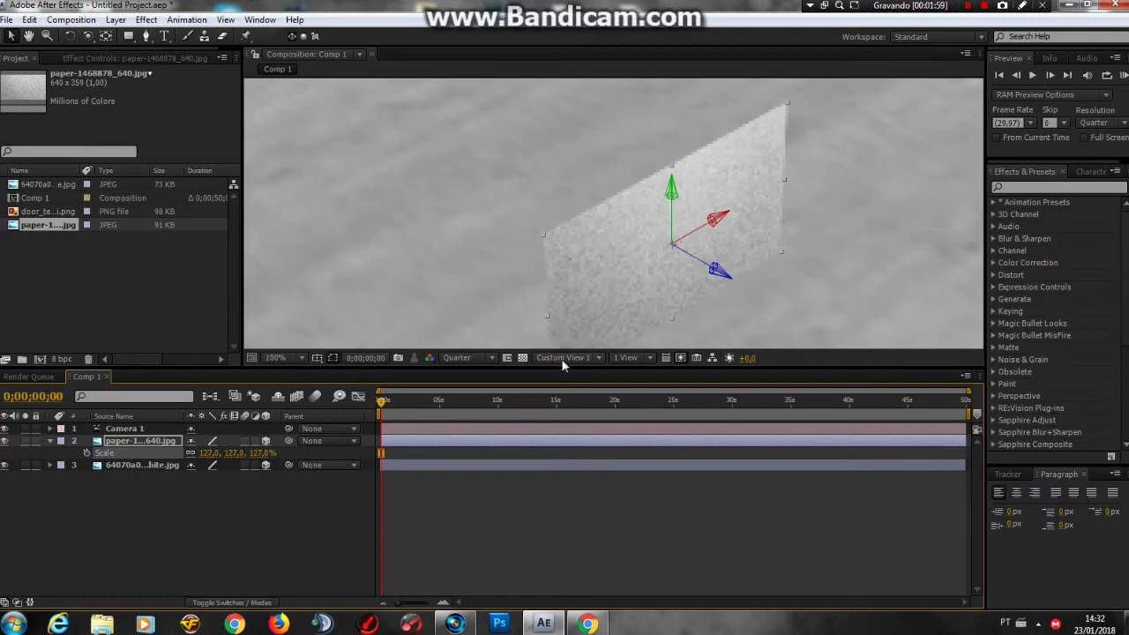
left_click(569, 357)
left_click(583, 516)
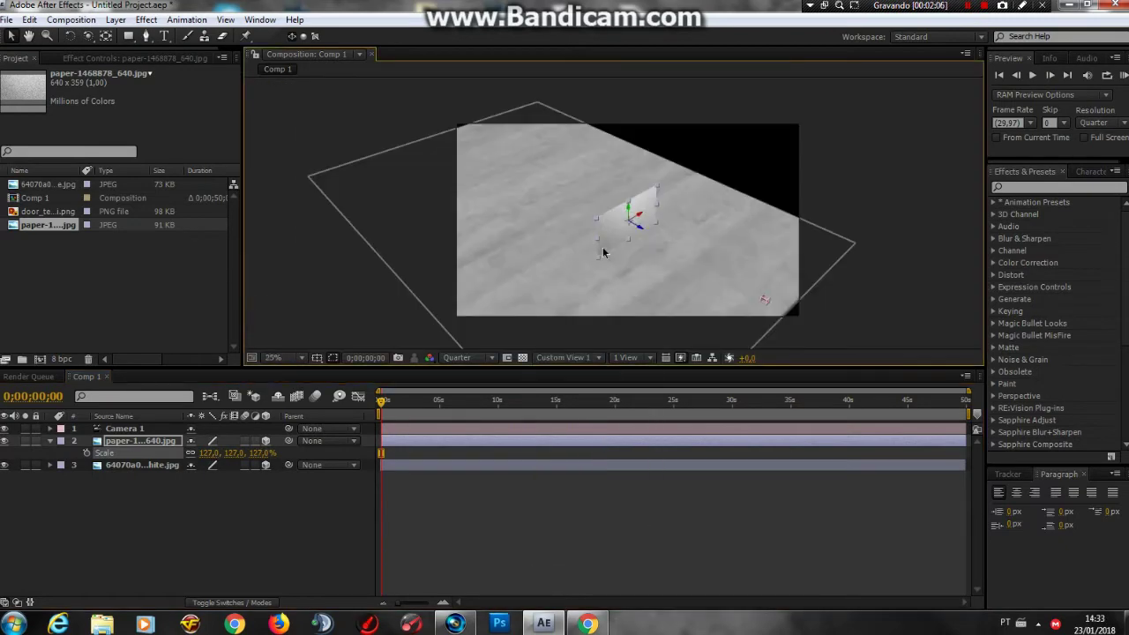
left_click_drag(212, 459, 305, 456)
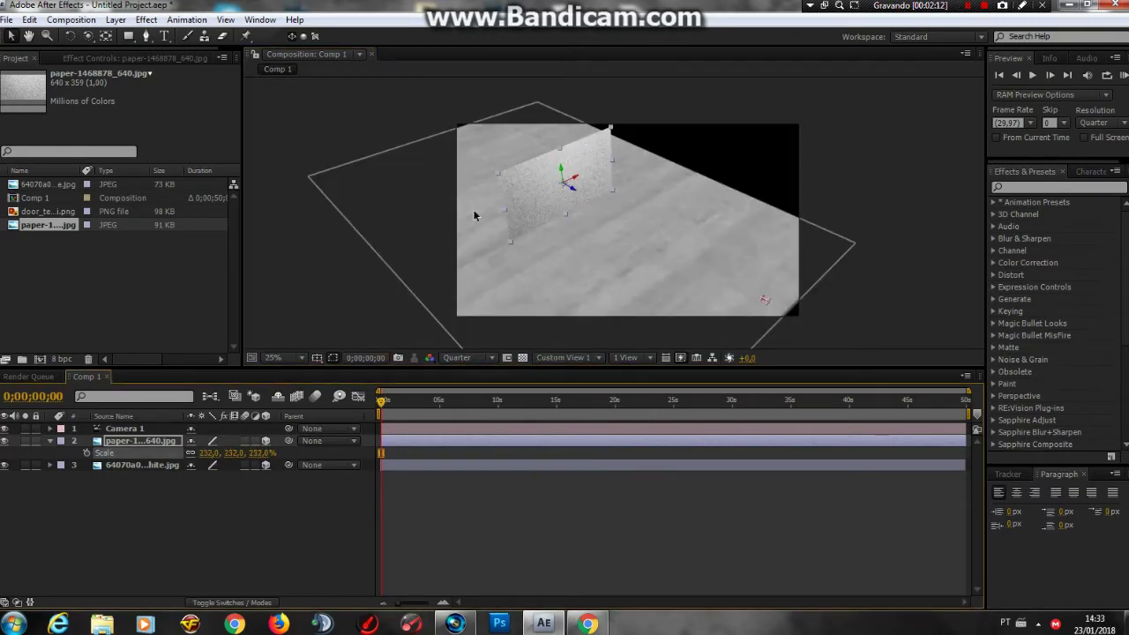
scroll(567, 223, "up", 2)
scroll(776, 156, "down", 2)
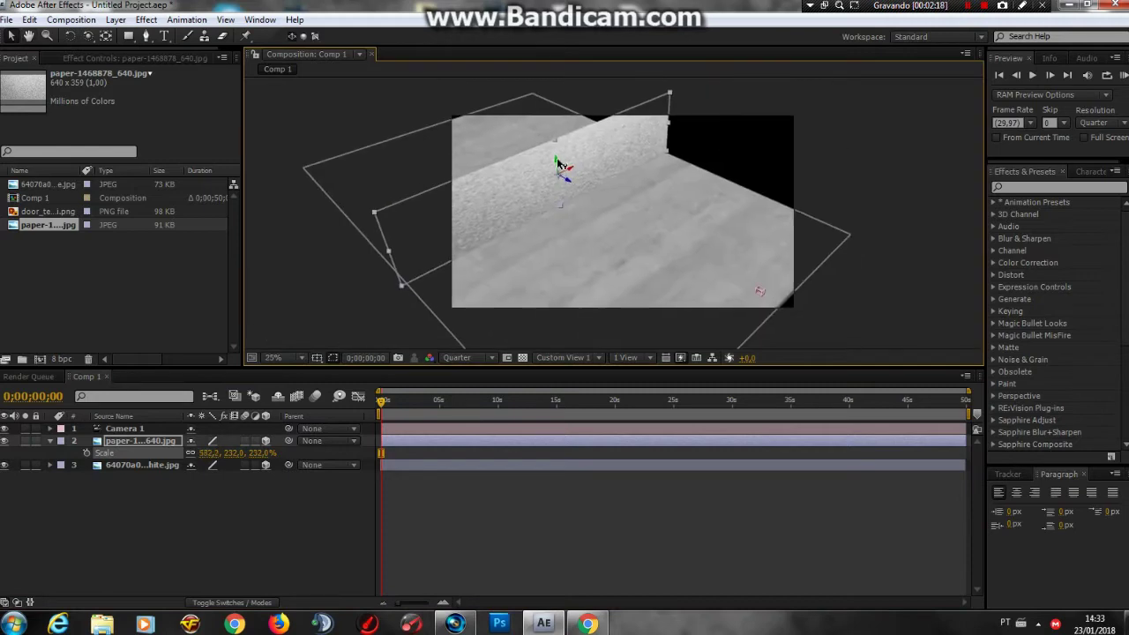
Step: Set the preview resolution to Half and view the room from the Top view
key("F12")
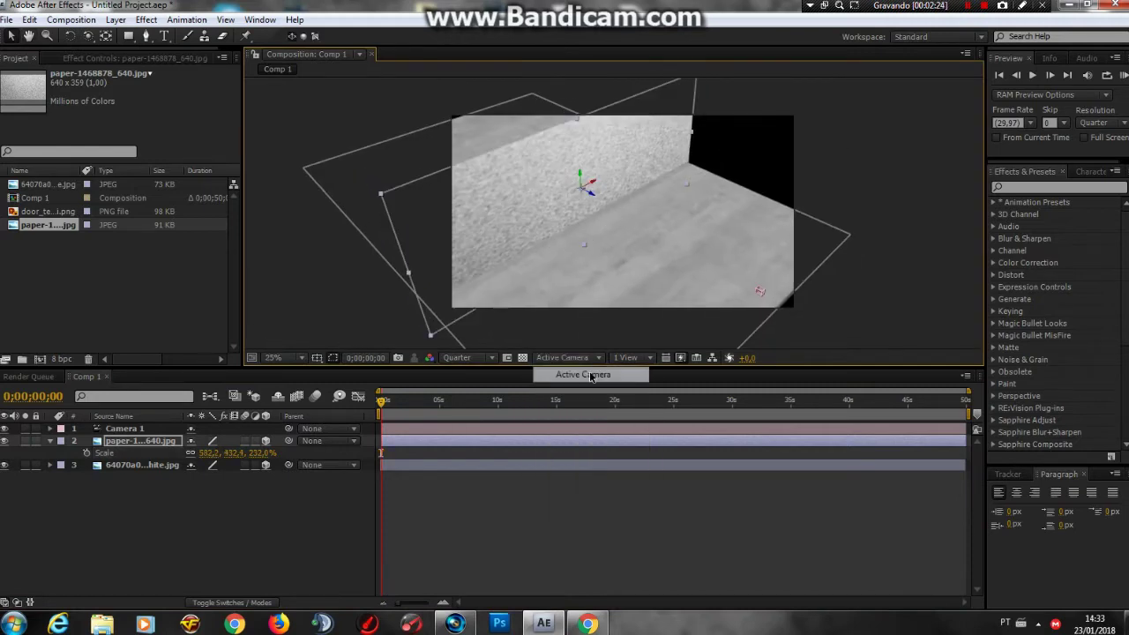
left_click(457, 358)
left_click(467, 404)
left_click(575, 353)
left_click(583, 516)
left_click(579, 357)
left_click(562, 448)
scroll(580, 267, "down", 2)
scroll(617, 268, "up", 1)
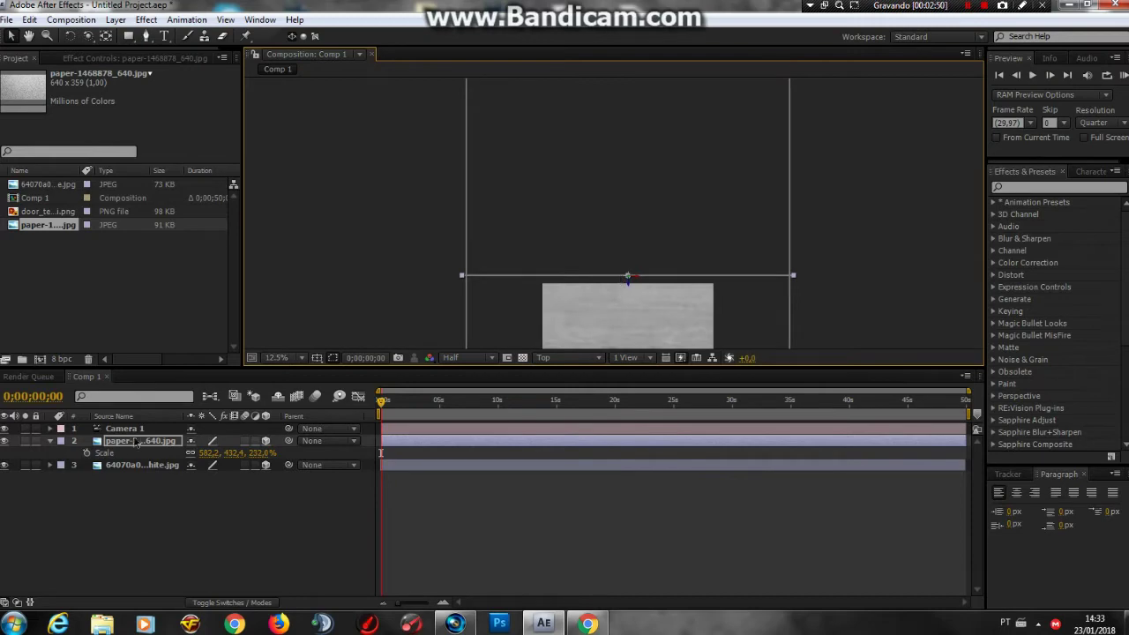
left_click(115, 21)
Step: Duplicate the paper wall, turn a copy 90° on Y, and slide it to the room's left edge
mouse_move(29, 19)
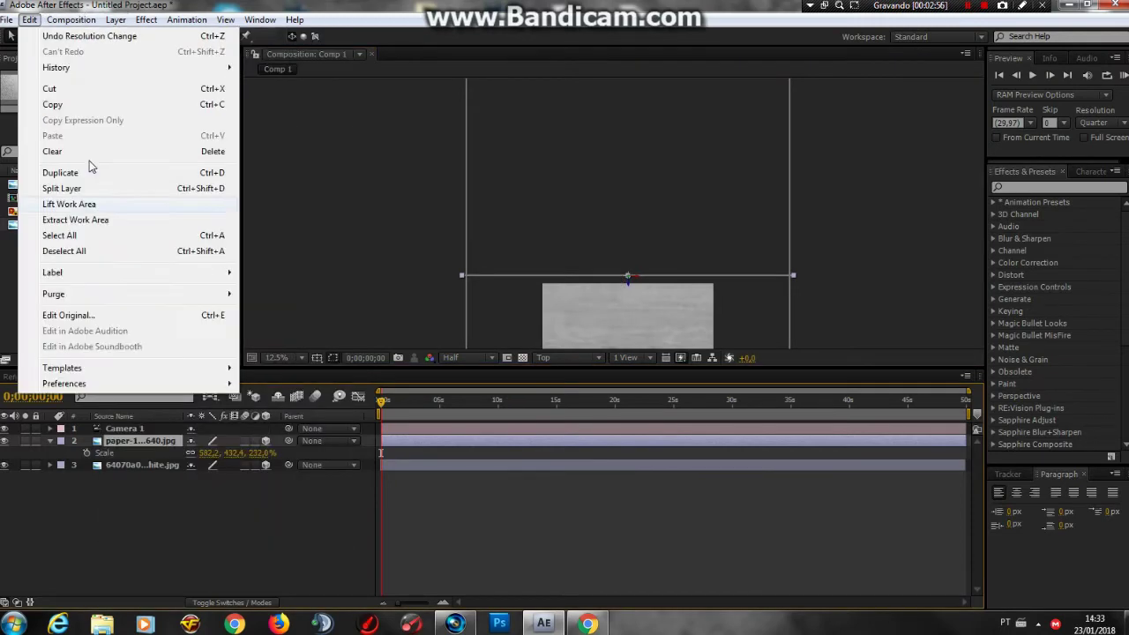
left_click(198, 175)
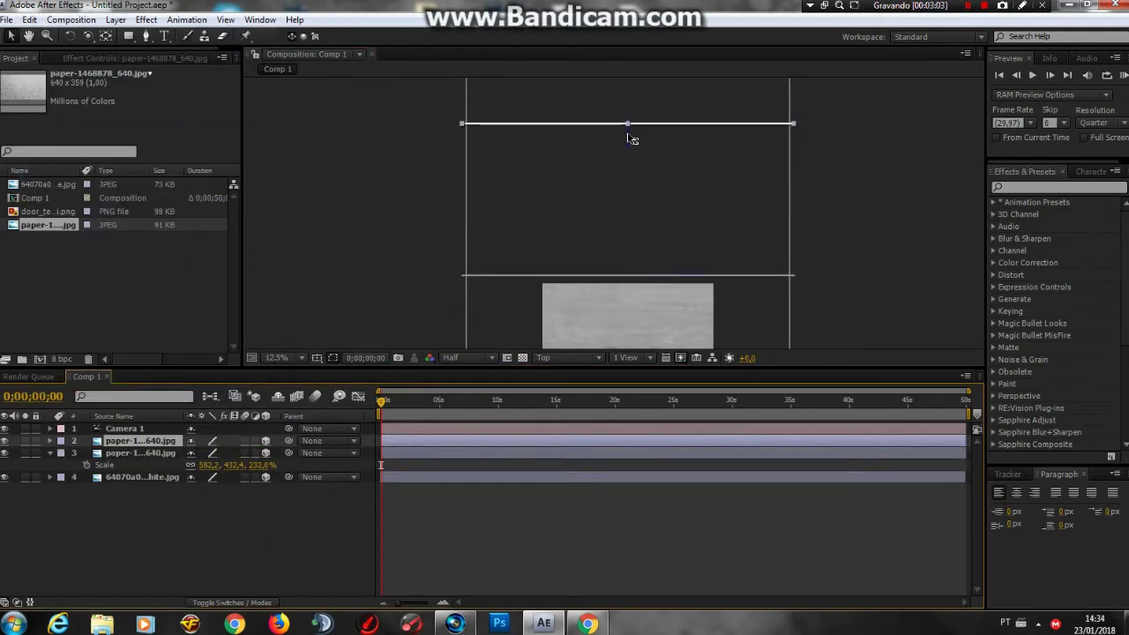
key("ctrl+d")
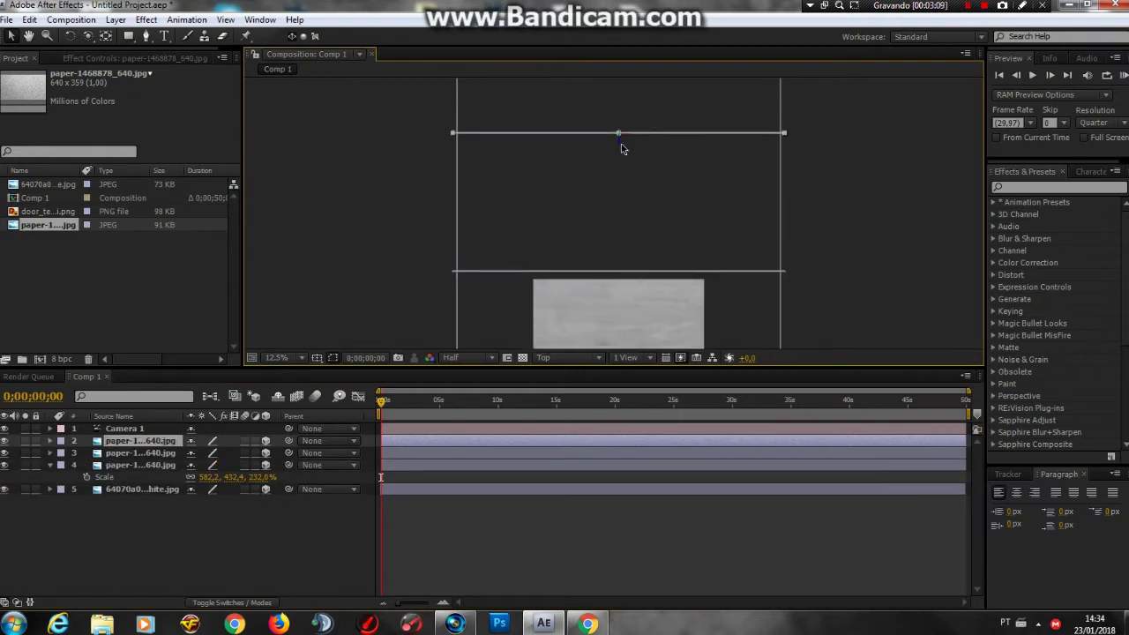
key("r")
left_click(205, 477)
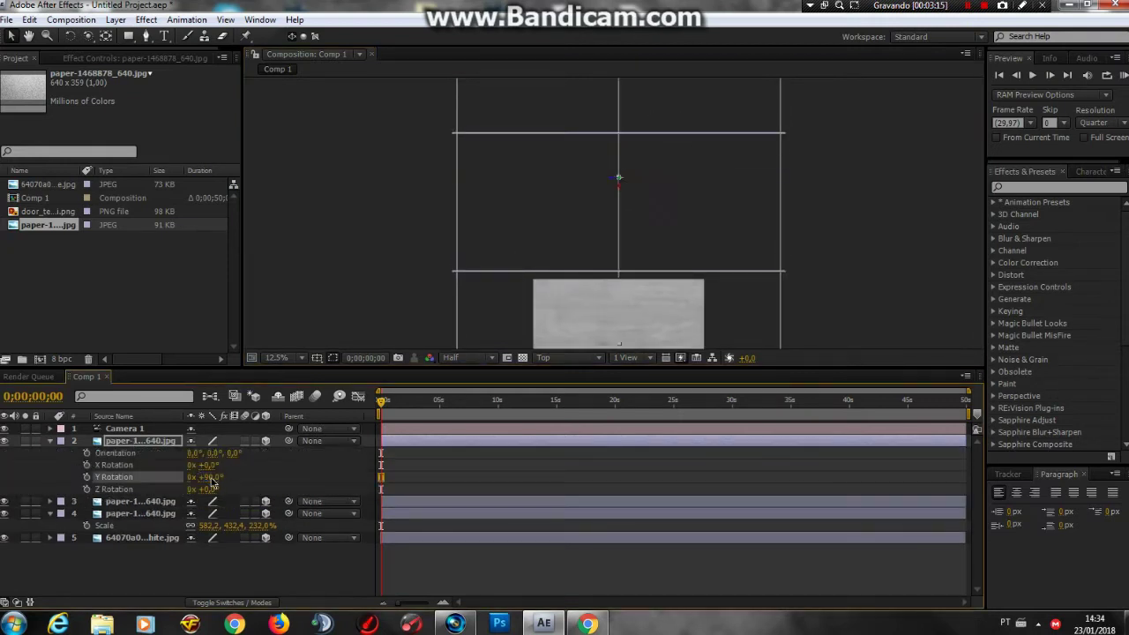
key("ctrl+d")
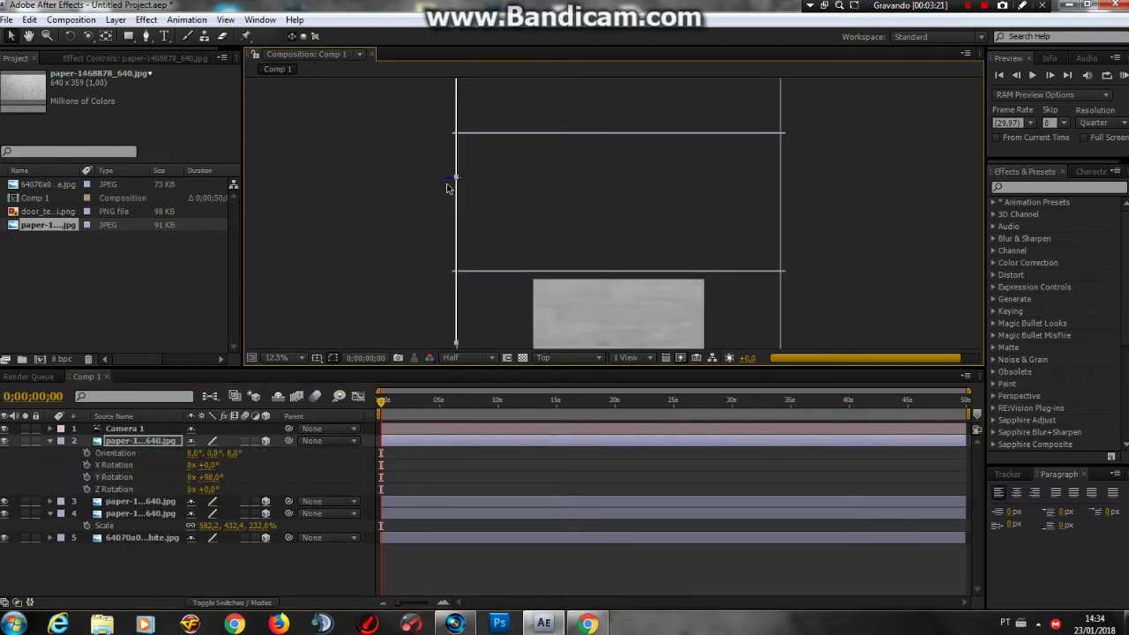
left_click_drag(448, 181, 706, 192)
Step: Check the walls from Custom View 1 and duplicate the wood floor layer
left_click(551, 359)
left_click(579, 517)
left_click(544, 199)
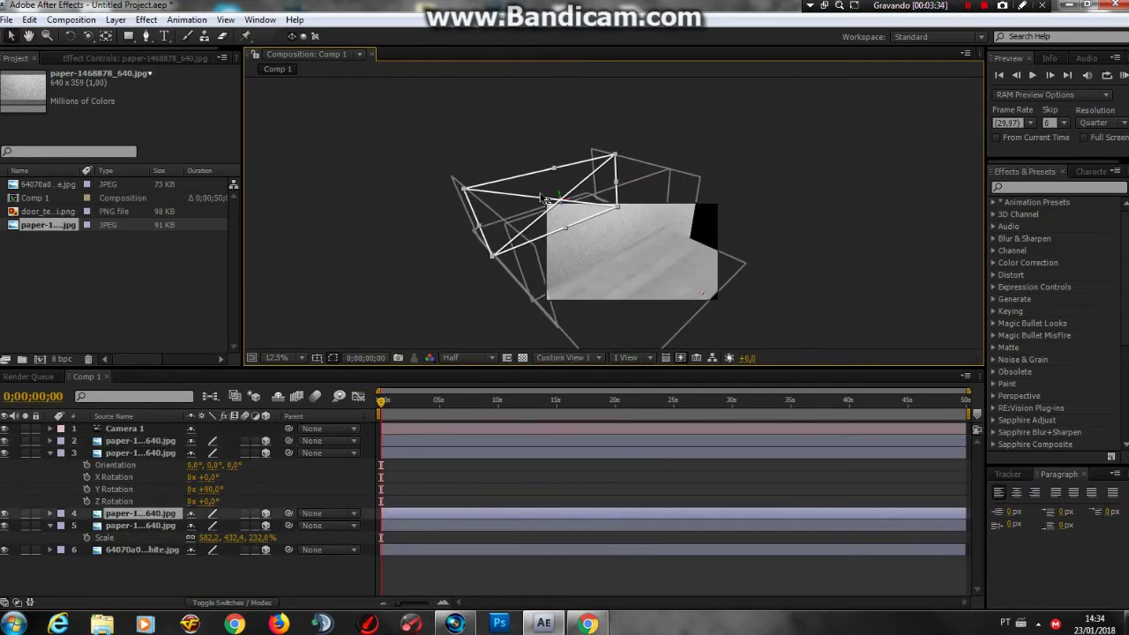
left_click(494, 327)
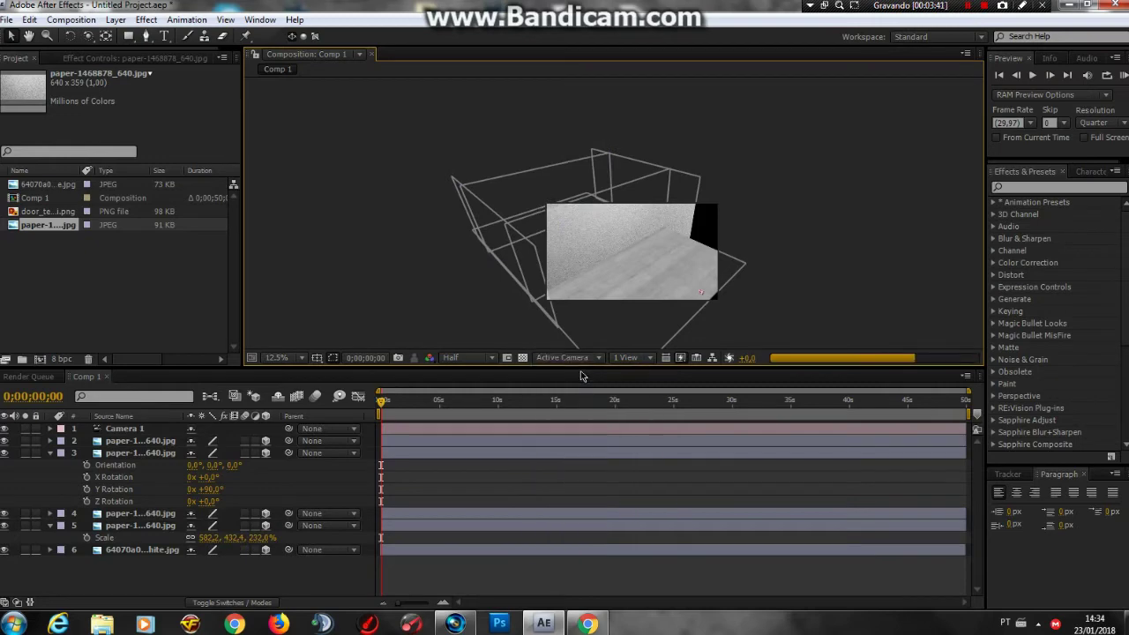
scroll(610, 285, "up", 2)
left_click(562, 357)
left_click(579, 517)
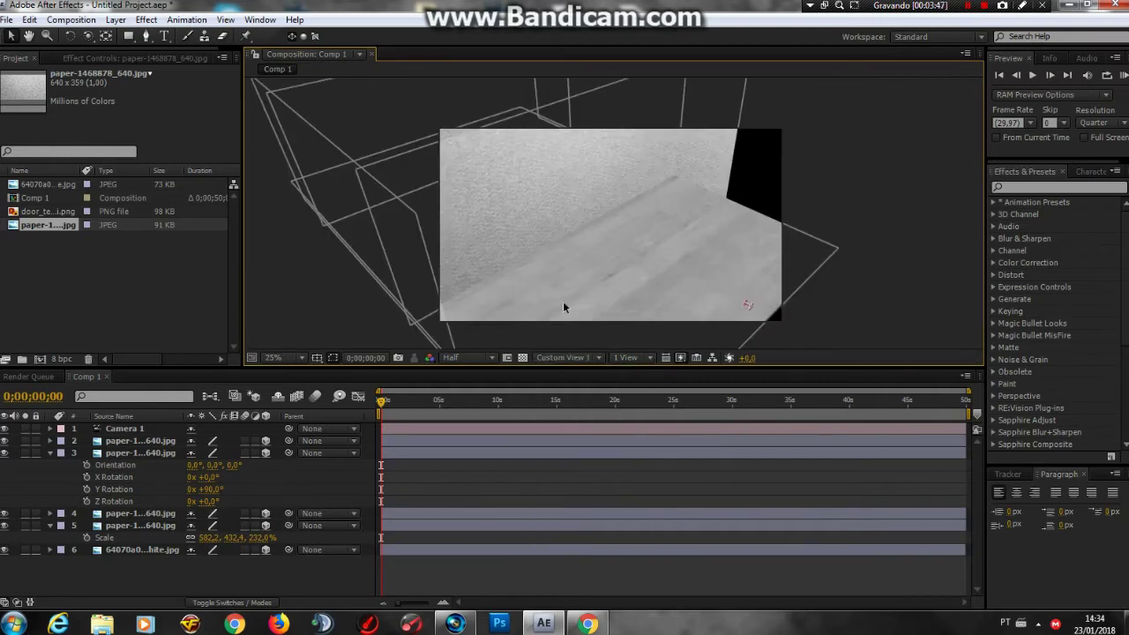
left_click(675, 285)
key("ctrl+d")
Step: Switch to the Active Camera view and add the door_texture PNG to the composition
left_click_drag(534, 228, 523, 140)
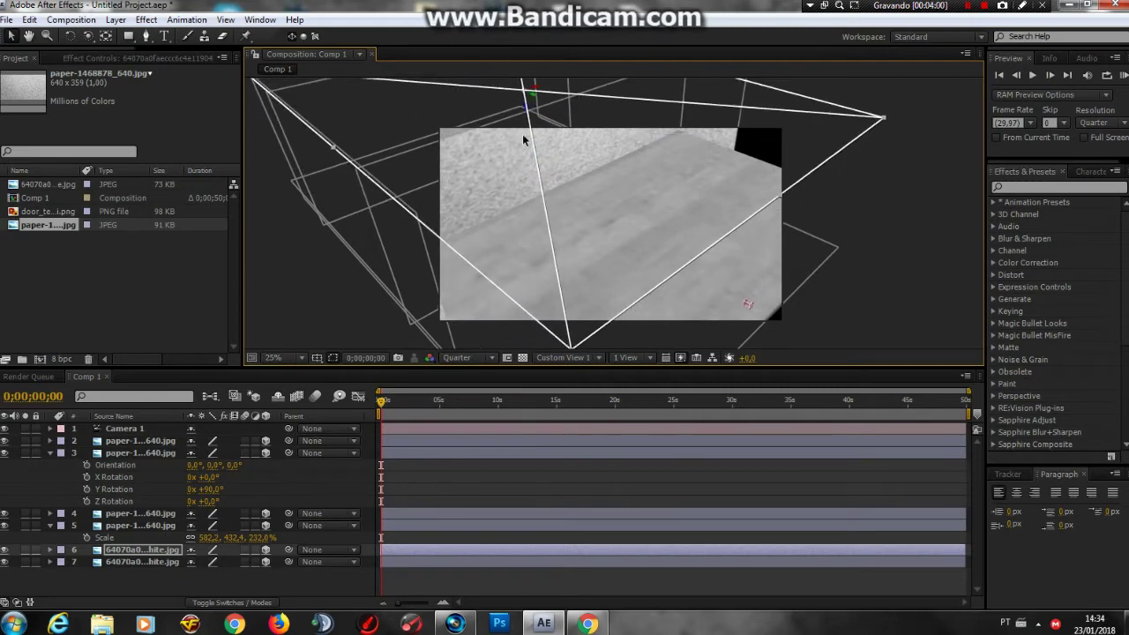
left_click(597, 358)
left_click(575, 433)
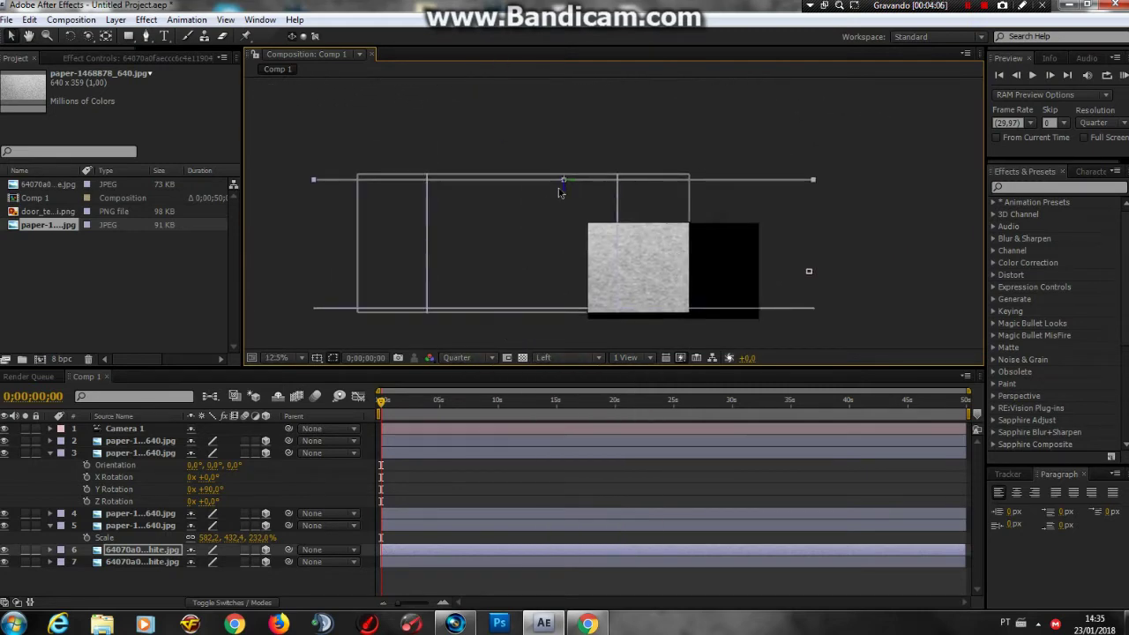
left_click(496, 194)
left_click(569, 358)
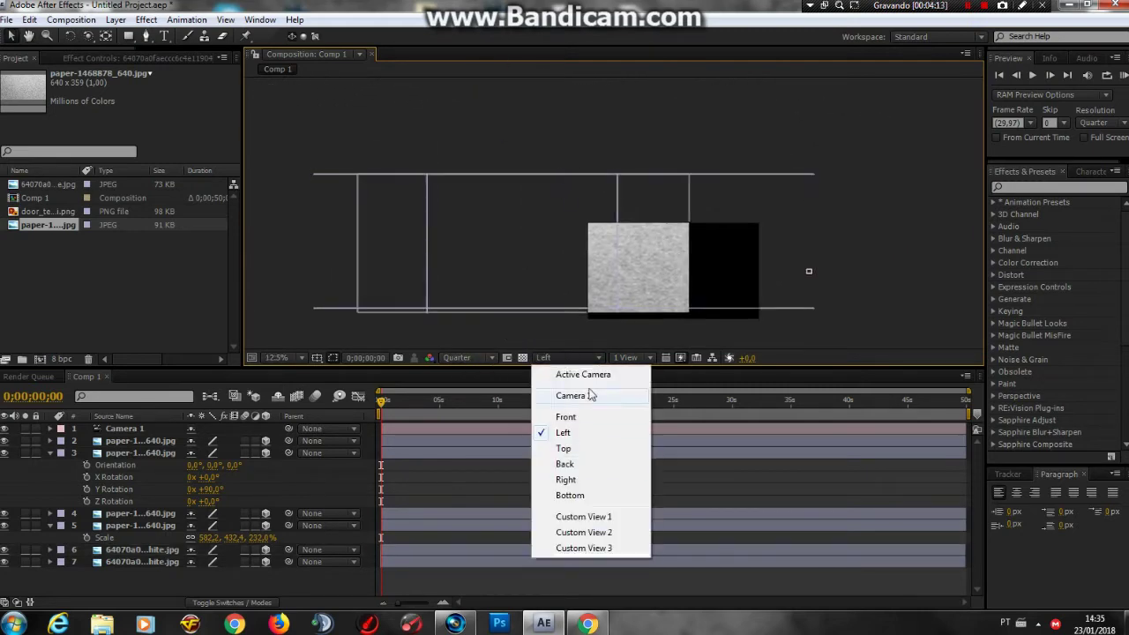
left_click(574, 371)
left_click_drag(603, 226, 728, 220)
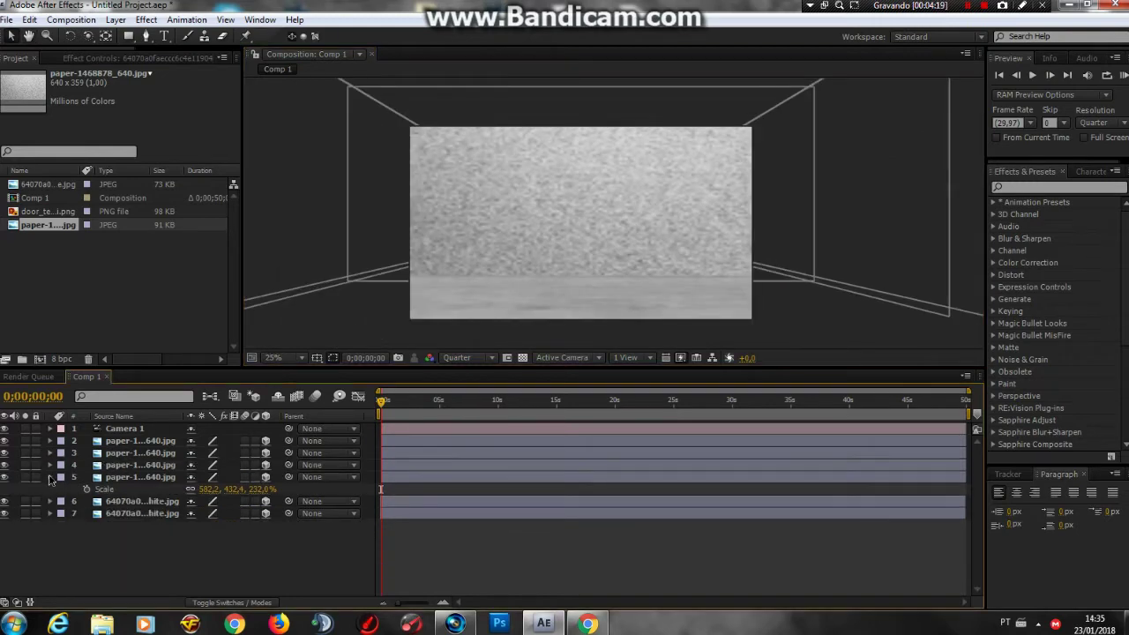
left_click(41, 215)
left_click_drag(151, 439, 150, 441)
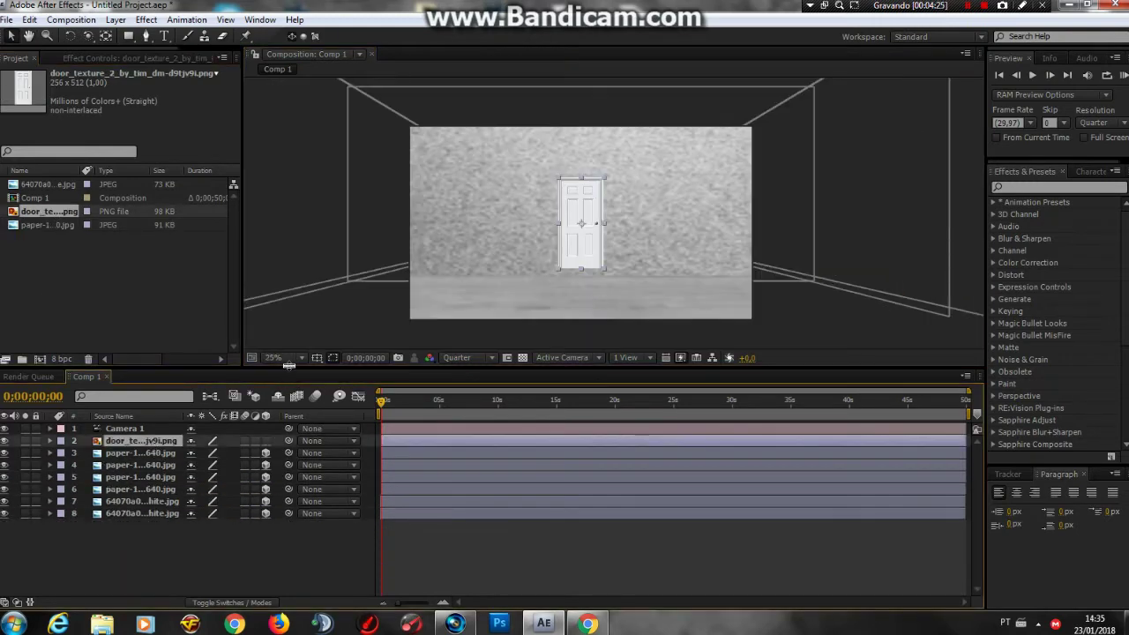
Step: Make the door layer 3D and check its placement against the back wall in Custom View 1
scroll(592, 297, "up", 1)
left_click(265, 440)
left_click(569, 358)
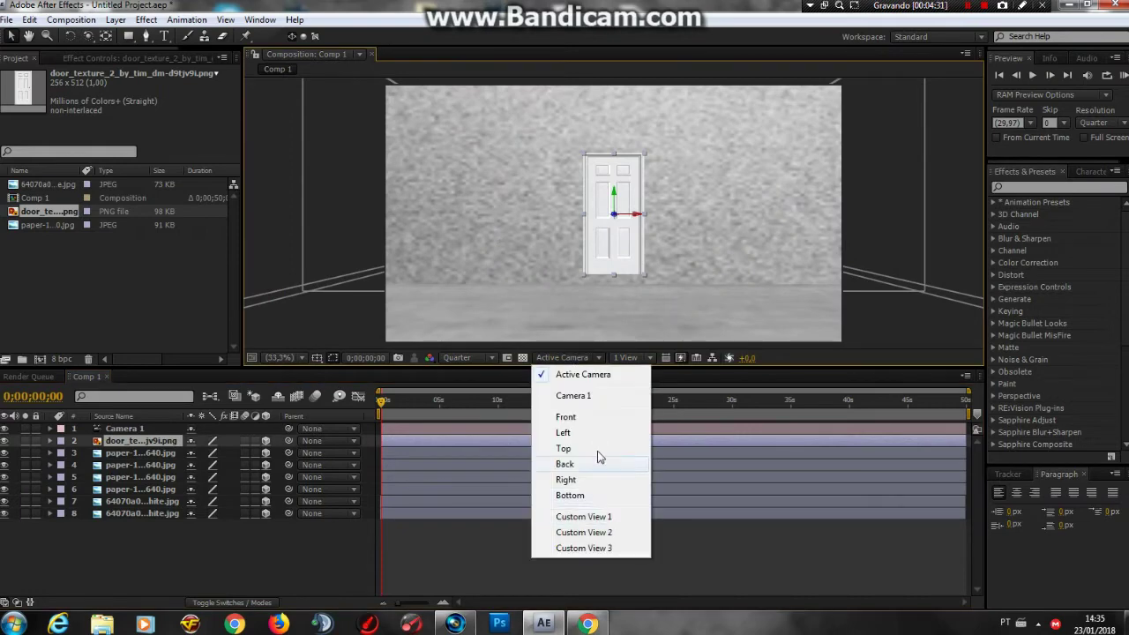
left_click(580, 517)
left_click(584, 261)
scroll(565, 191, "down", 2)
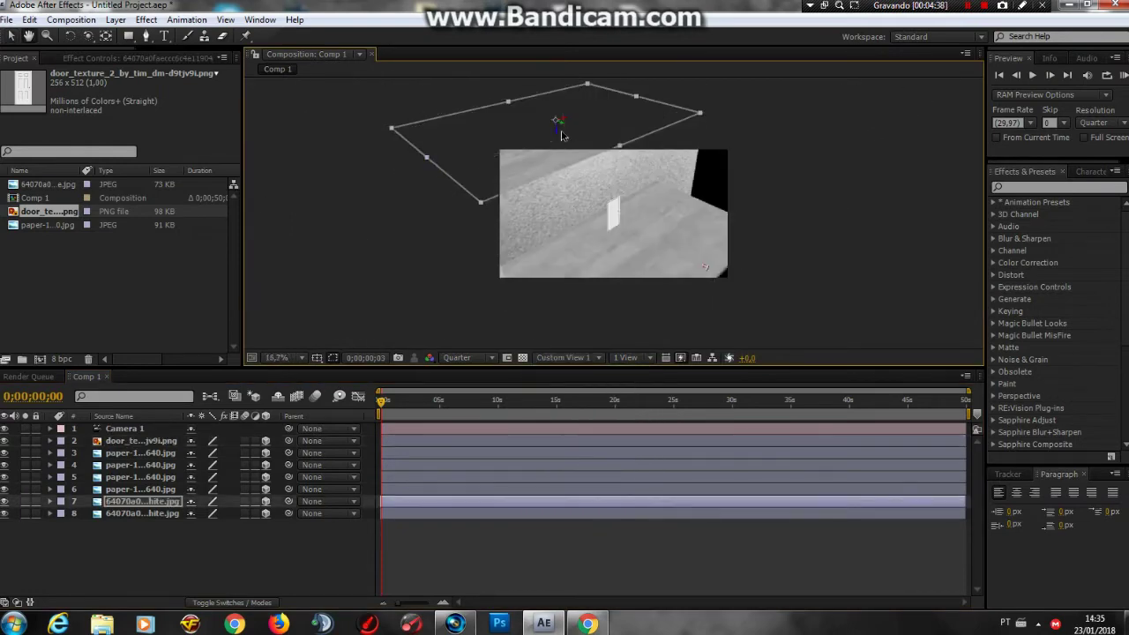
mouse_move(559, 131)
left_mouse_down()
mouse_move(663, 163)
mouse_move(703, 295)
left_mouse_up()
scroll(703, 296, "up", 2)
left_click_drag(606, 175, 507, 144)
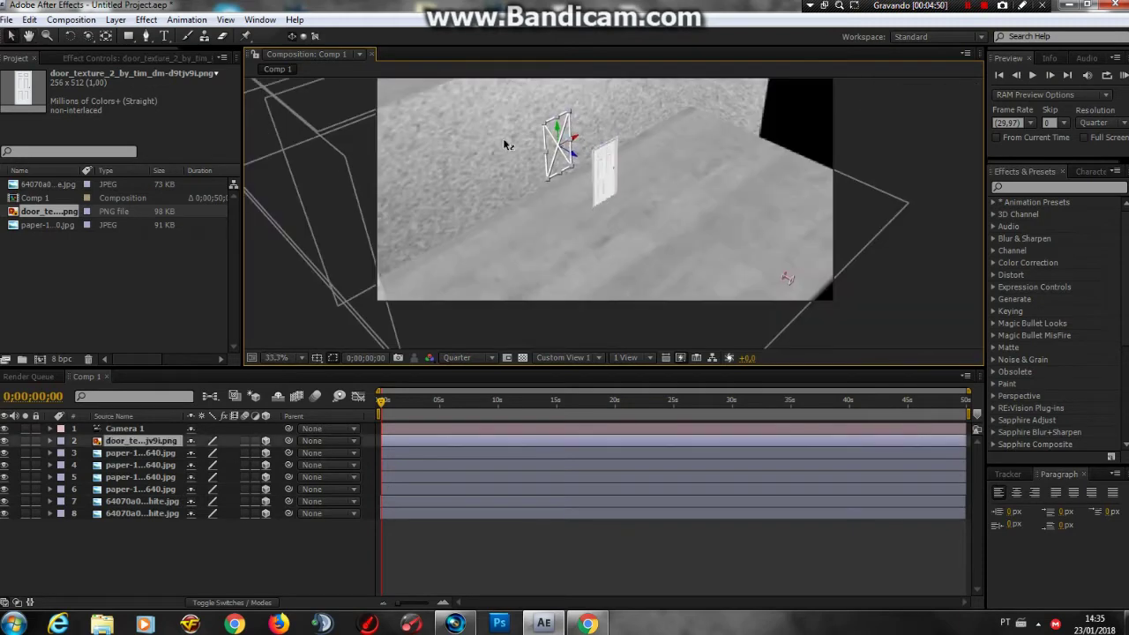
left_click(565, 357)
left_click(588, 374)
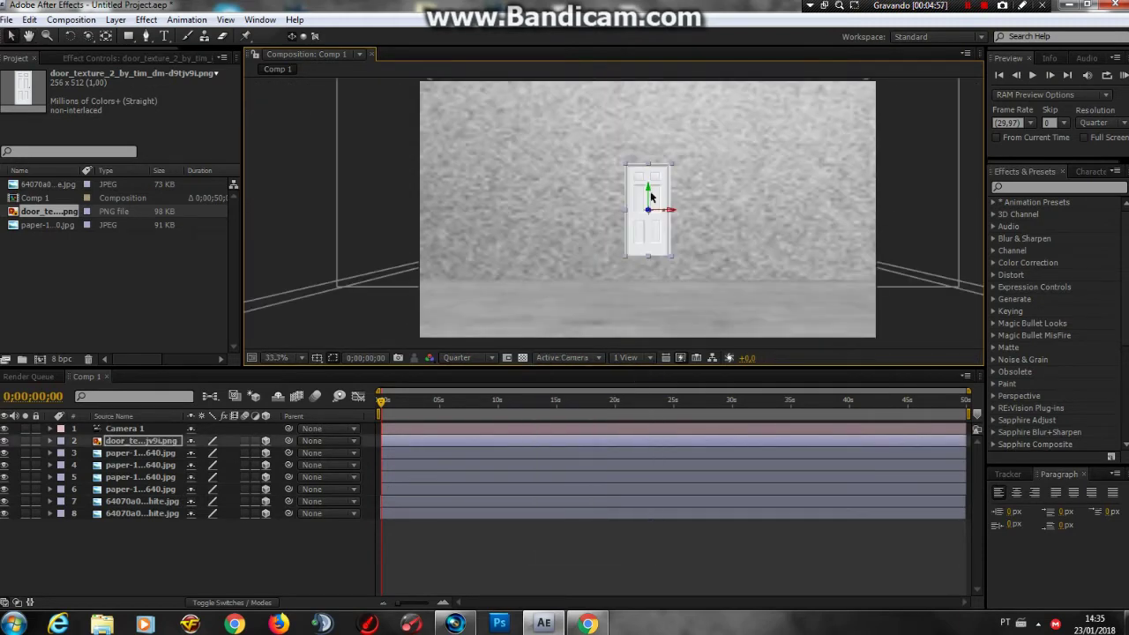
Step: Scale the door to 159% and move its anchor to the left edge with Pan Behind
key("s")
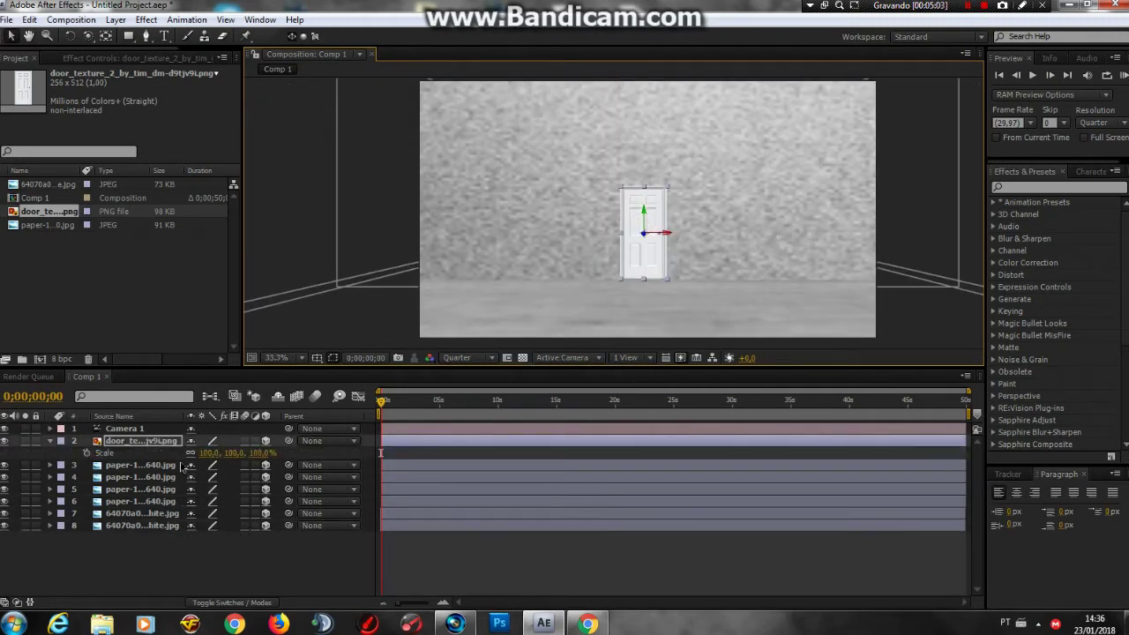
left_click_drag(670, 236, 644, 178)
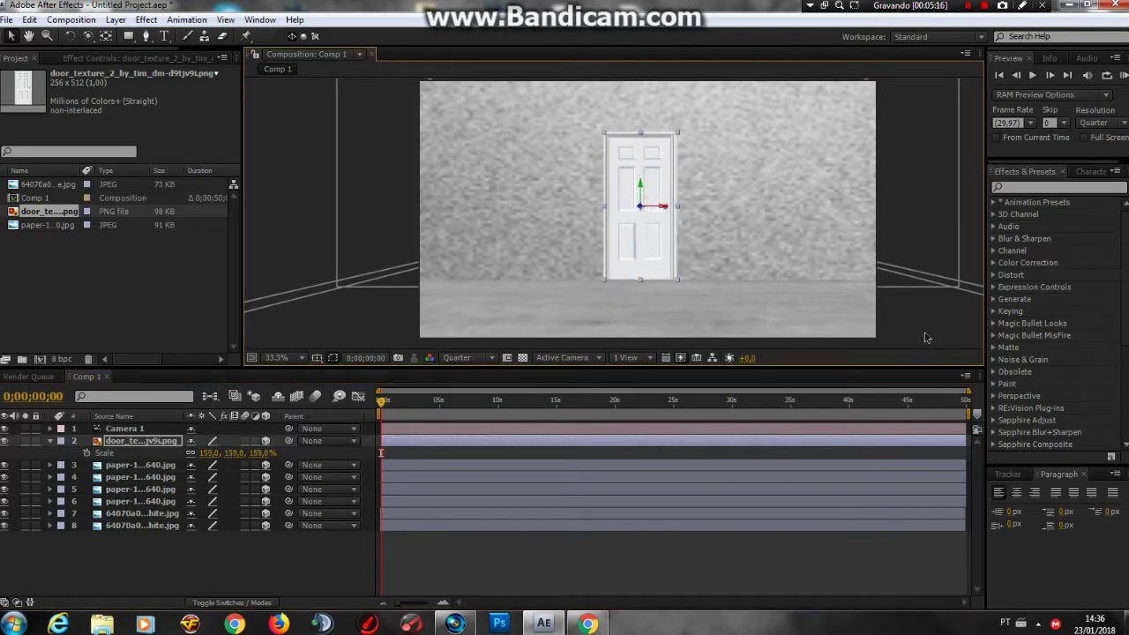
left_click(381, 455)
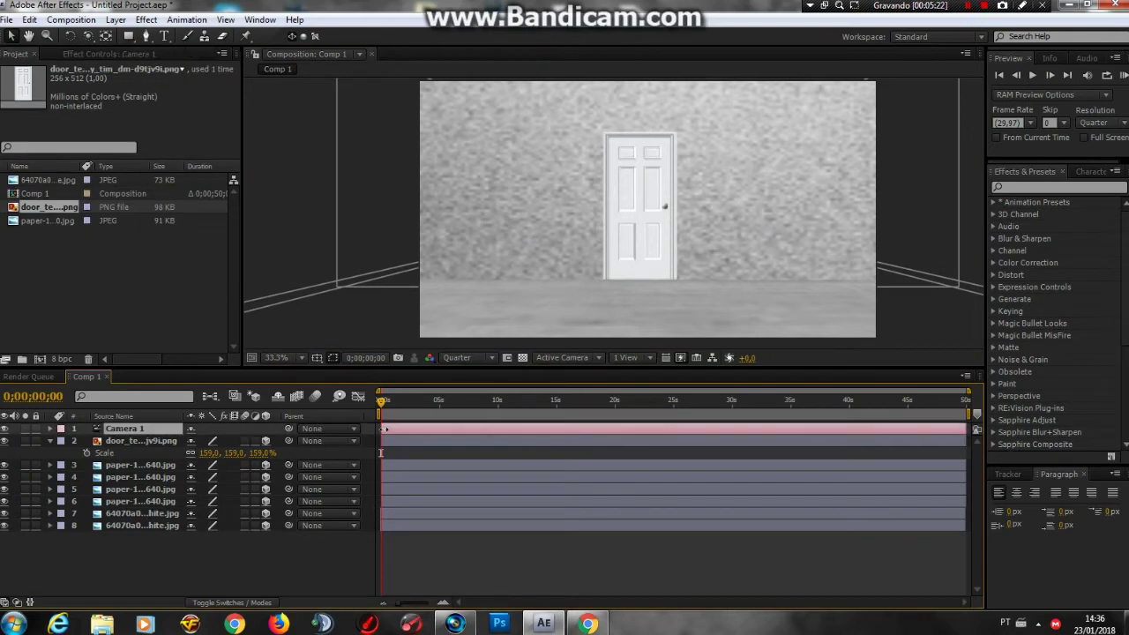
left_click(388, 440)
left_click(106, 37)
left_click_drag(641, 206, 617, 209)
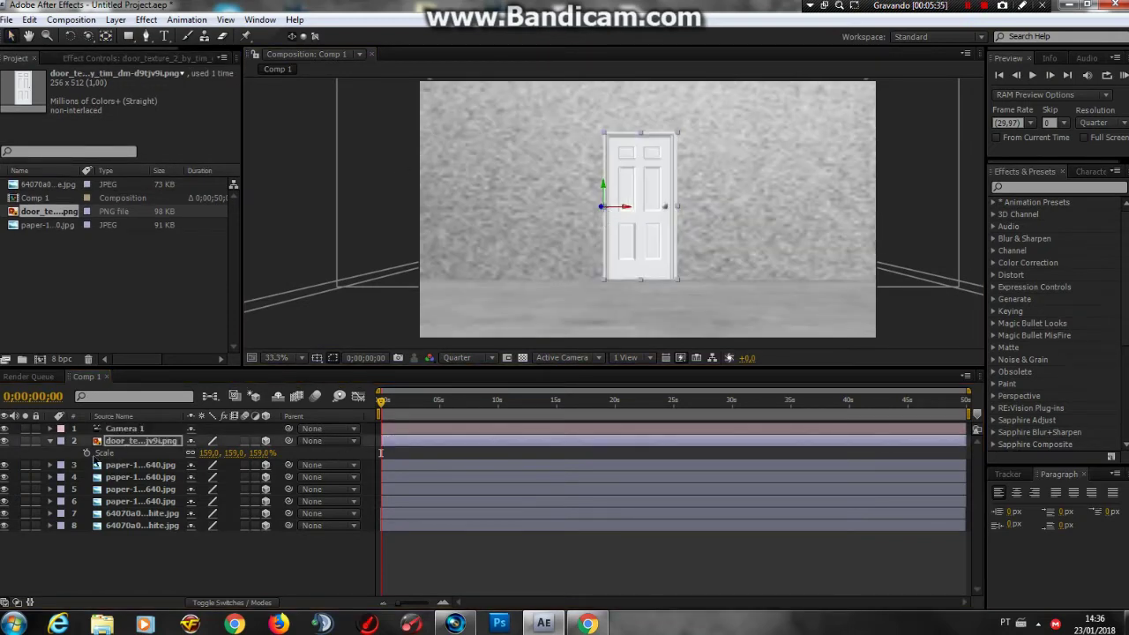
key("r")
left_click(86, 477)
Step: Cut a doorway with an inverted rectangle mask on the back wall around the door
left_click_drag(380, 477, 427, 482)
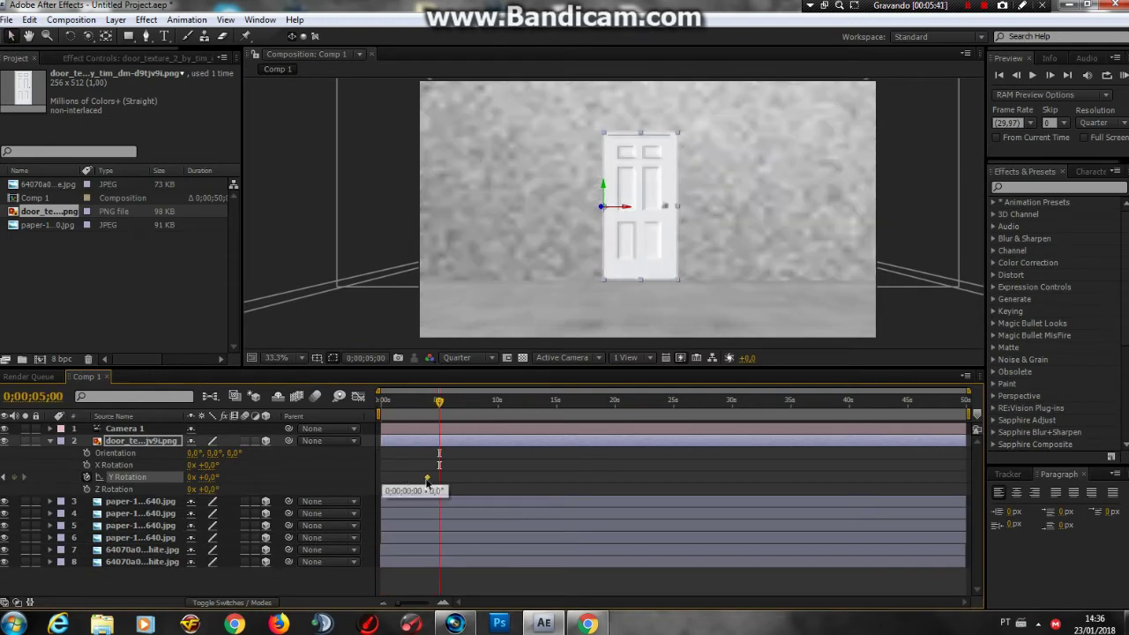
left_click_drag(688, 291, 597, 296)
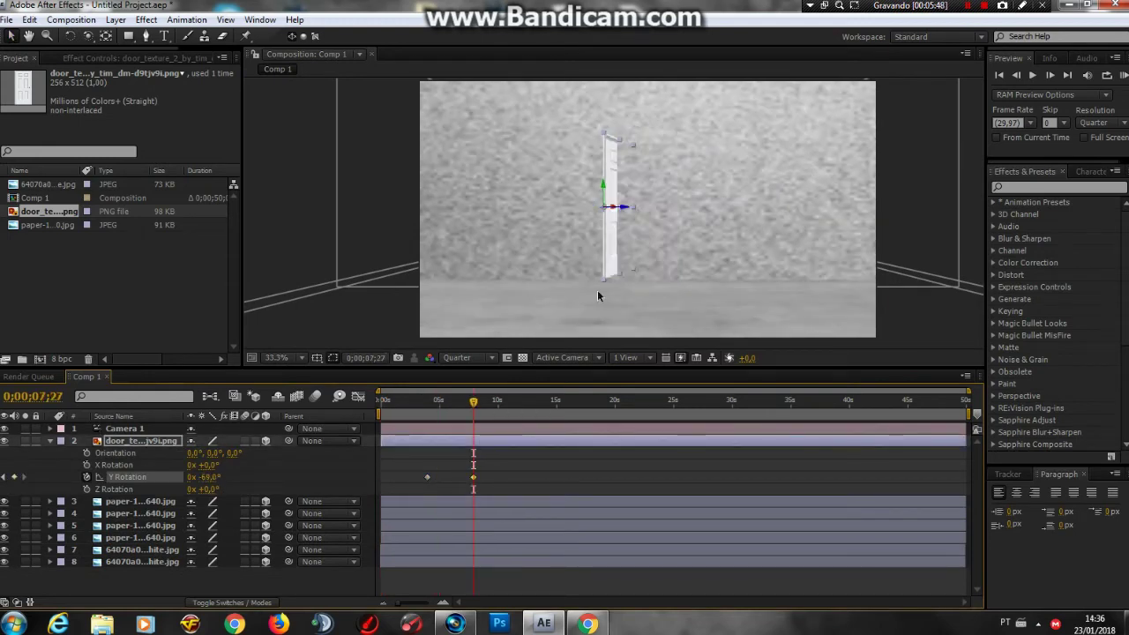
key("ctrl+z")
left_click(550, 181)
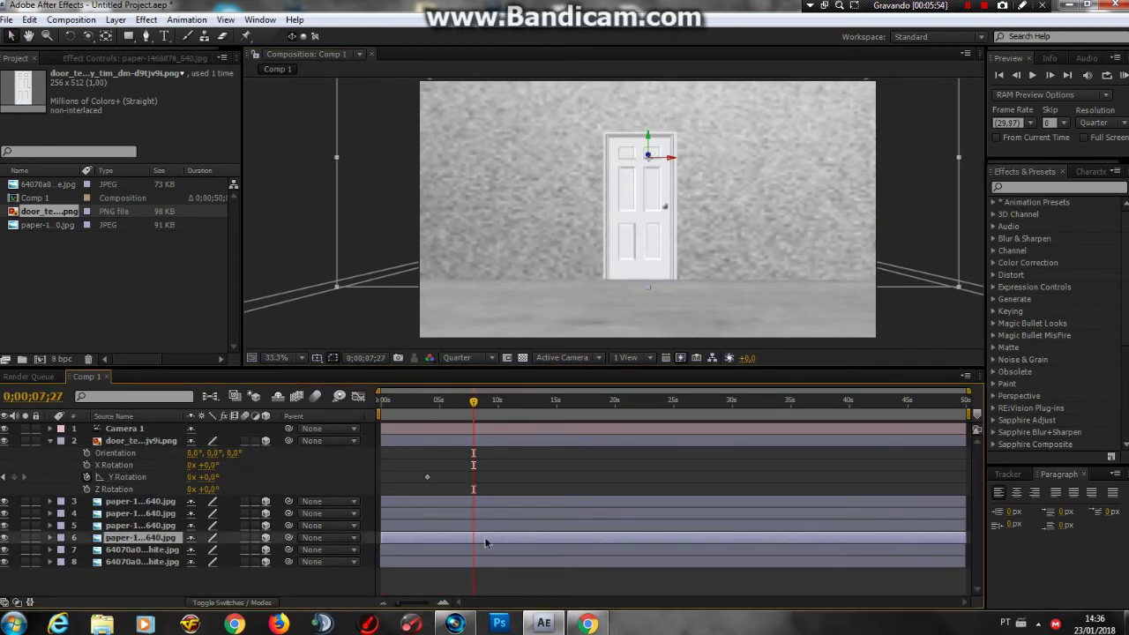
left_click_drag(604, 133, 618, 157)
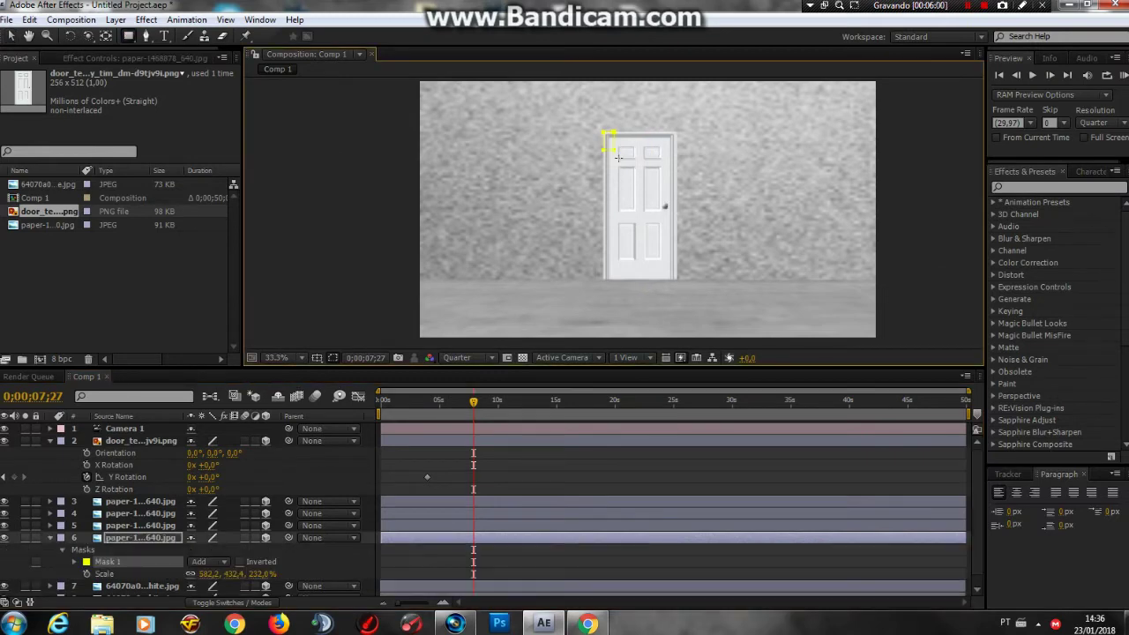
left_click_drag(676, 287, 676, 289)
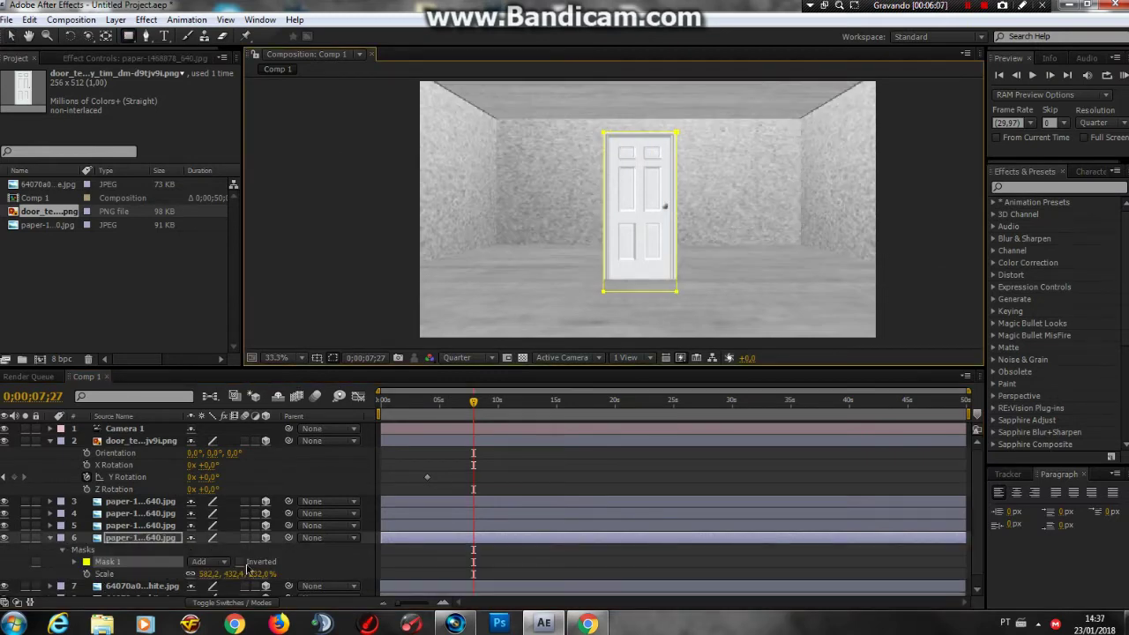
left_click(240, 562)
key("v")
Step: Rotate the door open to -90° on Y and Easy Ease its rotation keyframes
mouse_move(202, 476)
left_mouse_down()
mouse_move(170, 477)
mouse_move(526, 345)
left_mouse_up()
left_click_drag(477, 481, 481, 480)
right_click(427, 477)
mouse_move(487, 597)
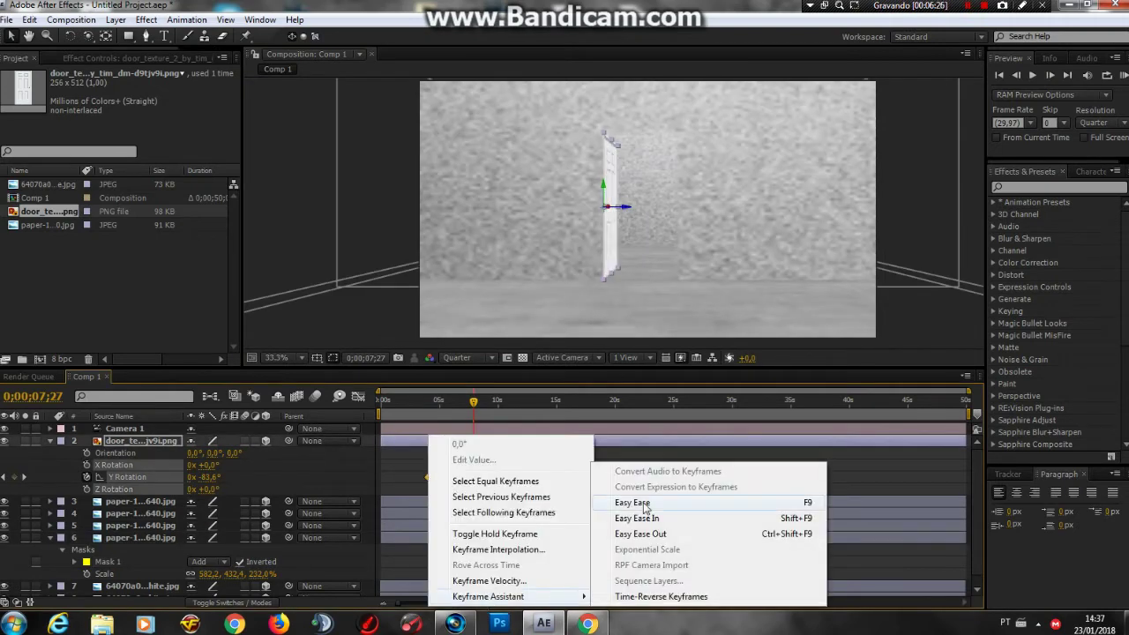
left_click(644, 502)
mouse_move(384, 402)
left_mouse_down()
mouse_move(459, 404)
mouse_move(381, 404)
left_mouse_up()
left_click(50, 441)
Step: Keyframe Camera 1's Position and Point of Interest and move it in to line up with the door
key("u")
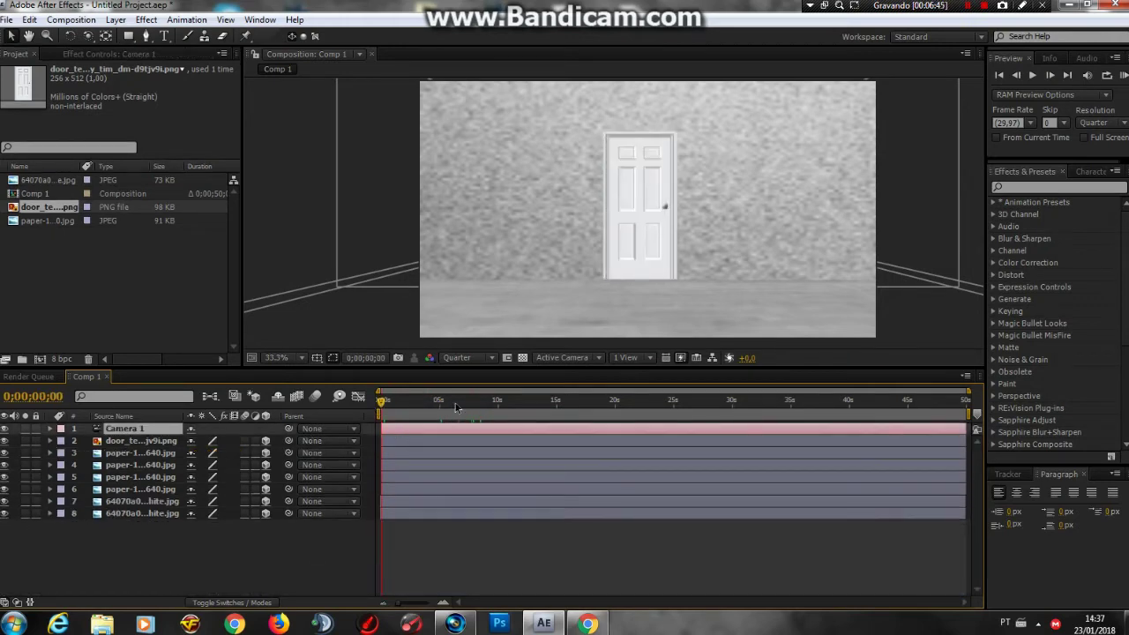
left_click(51, 428)
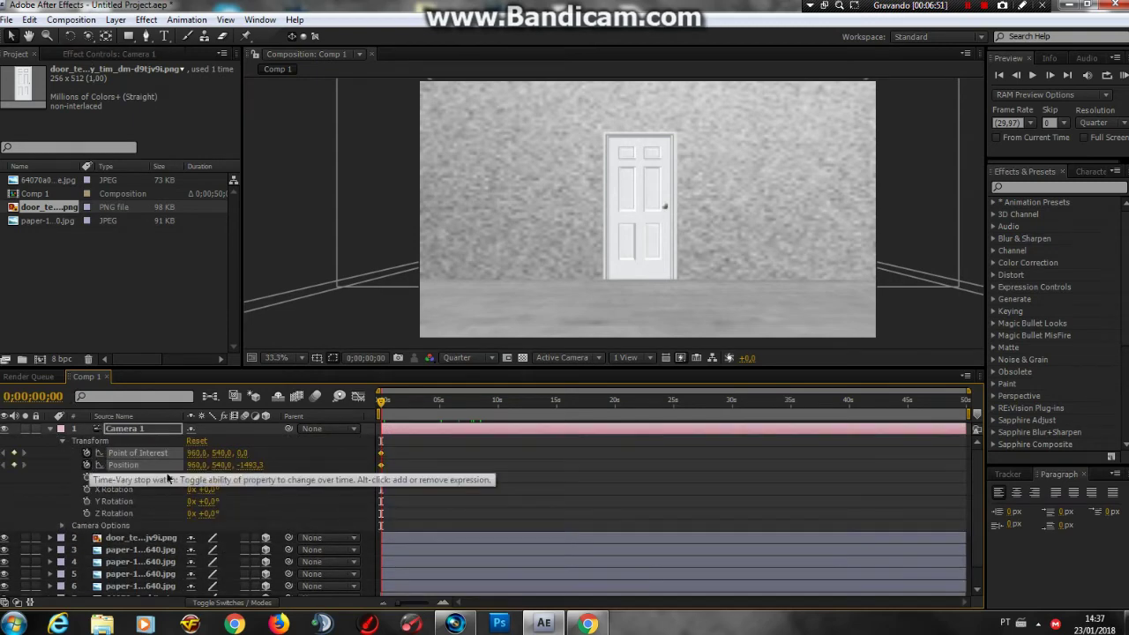
left_click(88, 36)
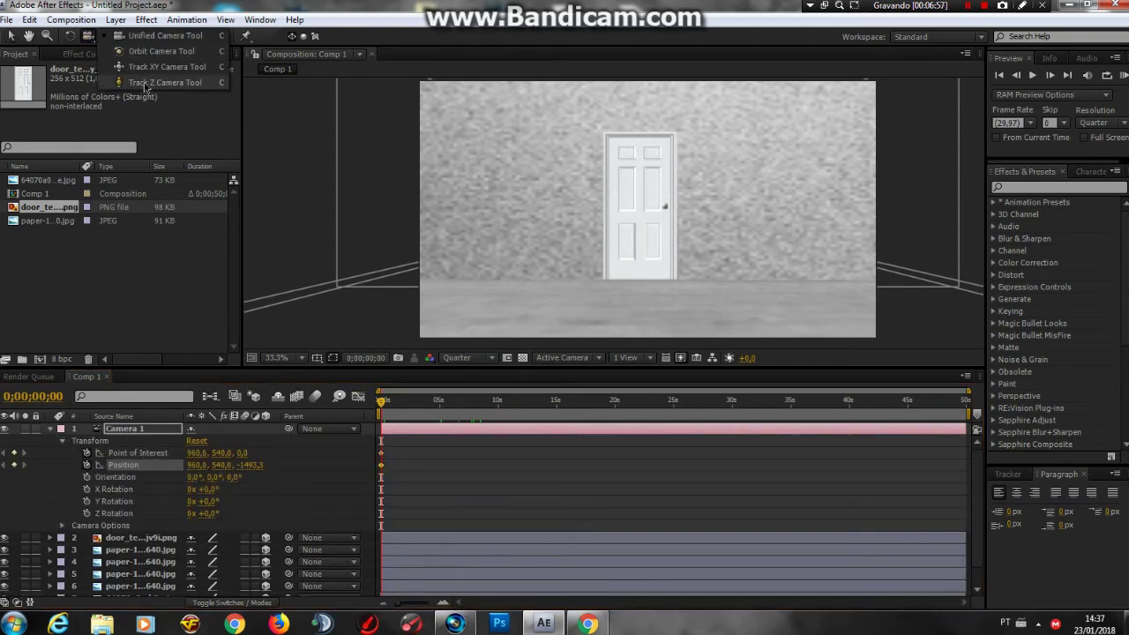
left_click(394, 537)
key("u")
left_click(423, 401)
left_click_drag(668, 178, 668, 256)
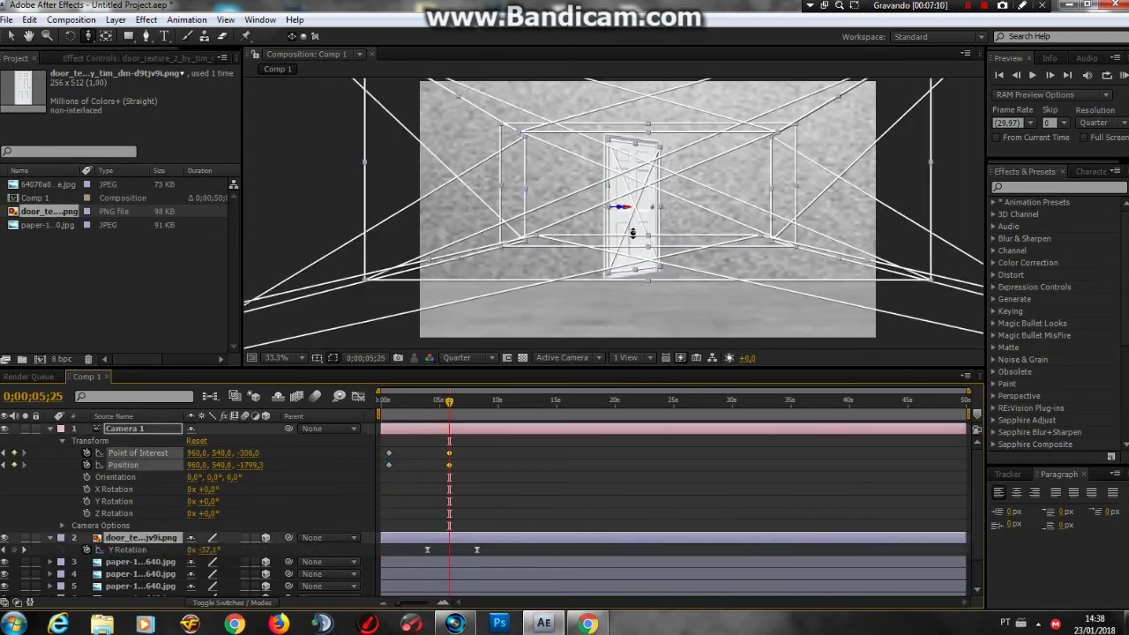
left_click(89, 36)
mouse_move(576, 182)
left_mouse_down()
mouse_move(634, 218)
mouse_move(609, 222)
left_mouse_up()
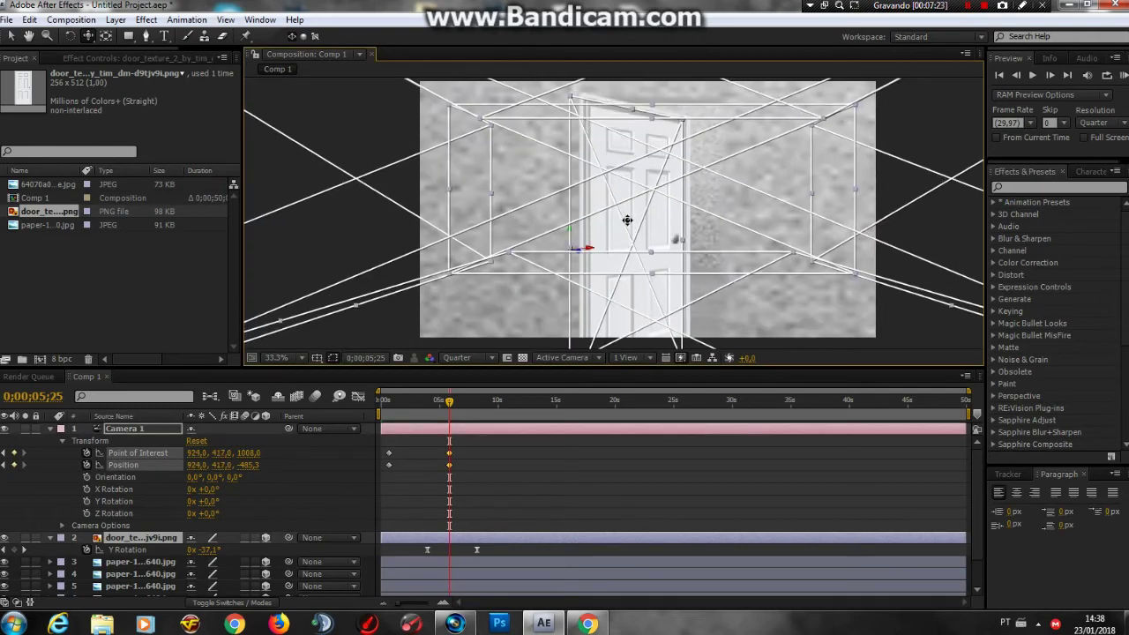
Step: Easy Ease both camera keyframes with F9 and scrub to preview the move
left_click(456, 358)
left_click(459, 383)
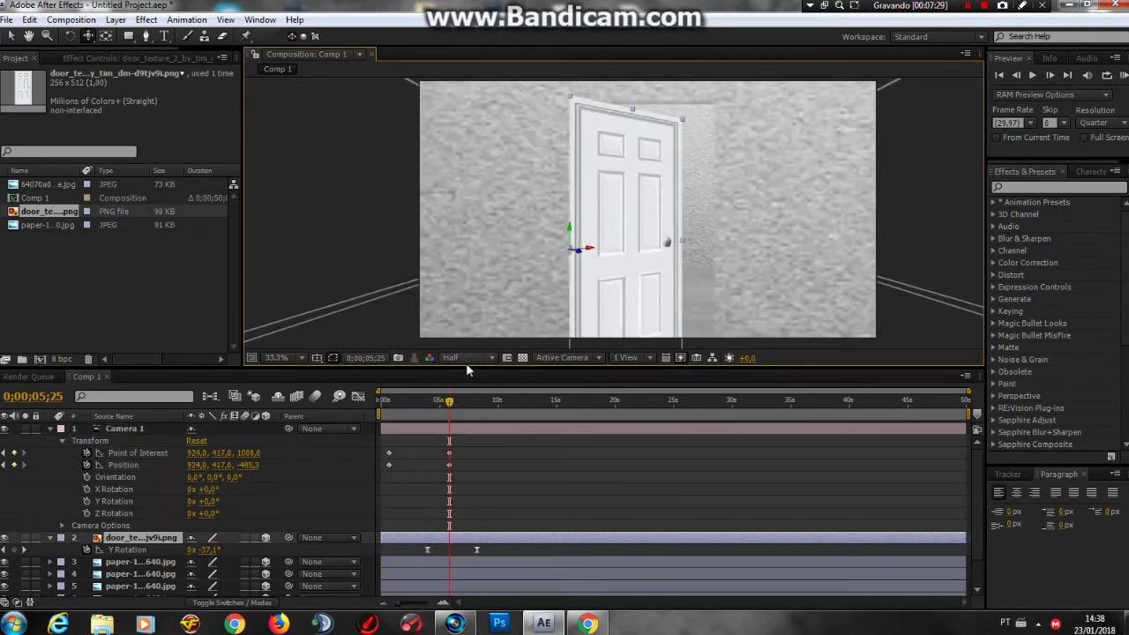
left_click(459, 357)
left_click(458, 408)
left_click_drag(473, 445, 378, 484)
key("F9")
left_click(408, 401)
key("v")
left_click_drag(408, 402, 444, 407)
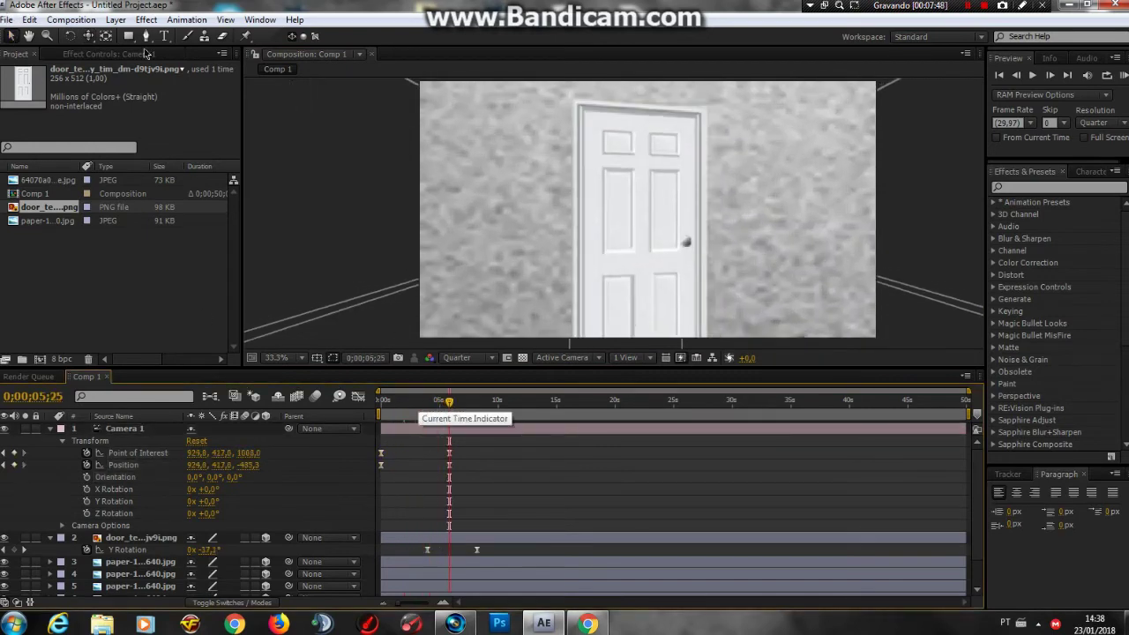
Step: Pull the camera back, shift its keyframes later, and push it through the doorway around 10 seconds
key("c")
left_click_drag(622, 229, 620, 310)
left_click_drag(449, 401, 478, 404)
left_click_drag(450, 452, 463, 453)
left_click_drag(483, 404, 507, 411)
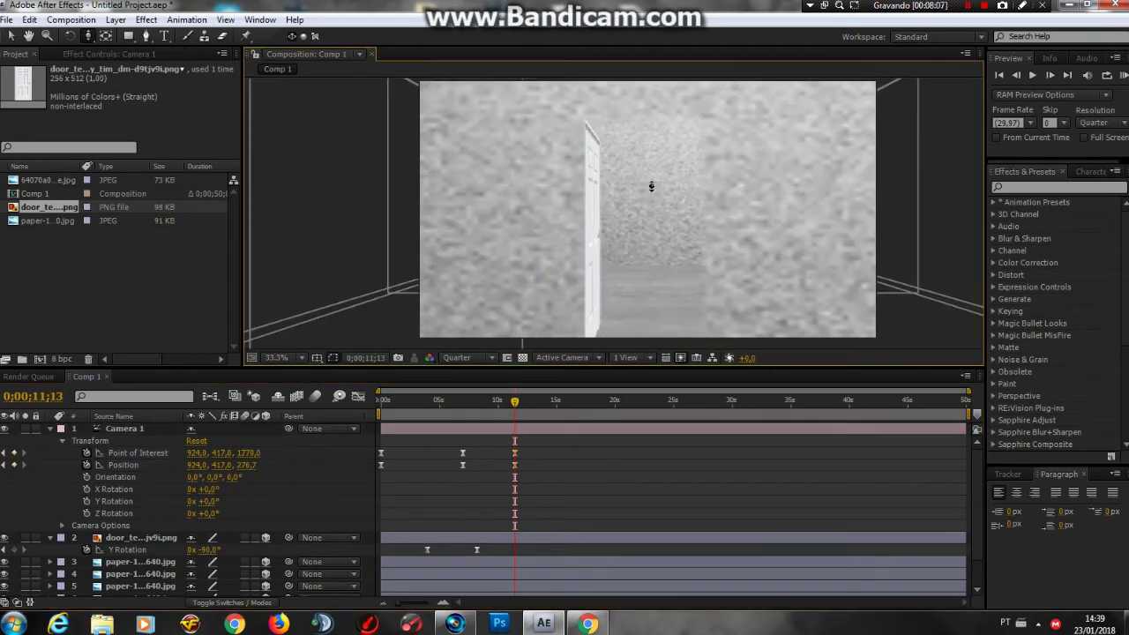
left_click_drag(653, 210, 638, 178)
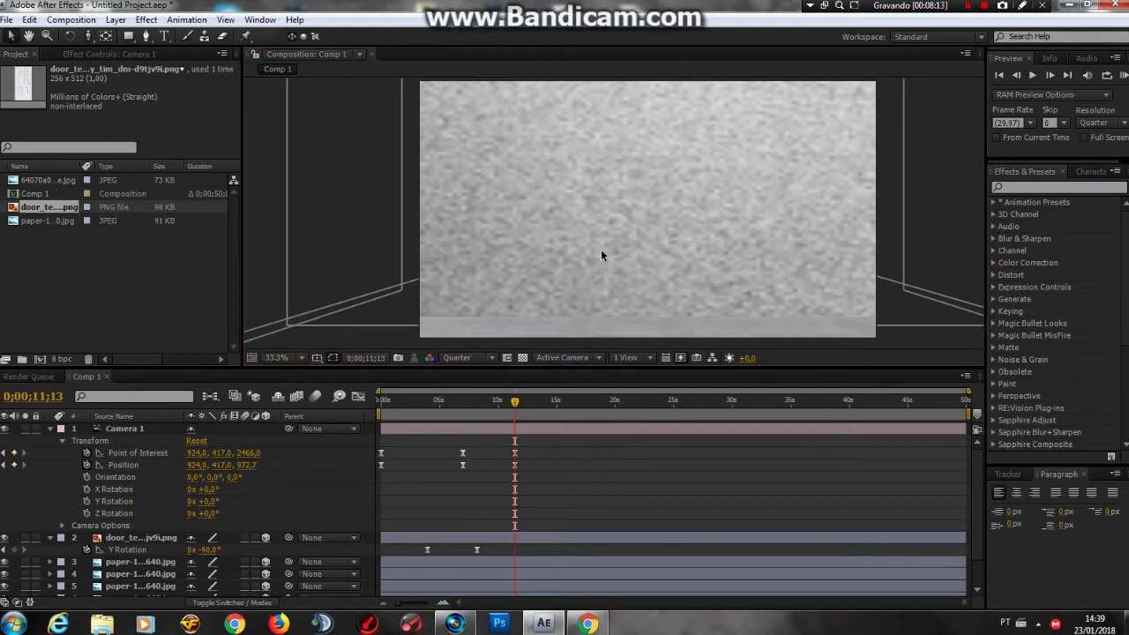
Step: Inspect the paper wall layers from the Top and Left viewer perspectives
left_click(602, 256)
scroll(619, 308, "down", 3)
left_click(564, 357)
left_click(580, 449)
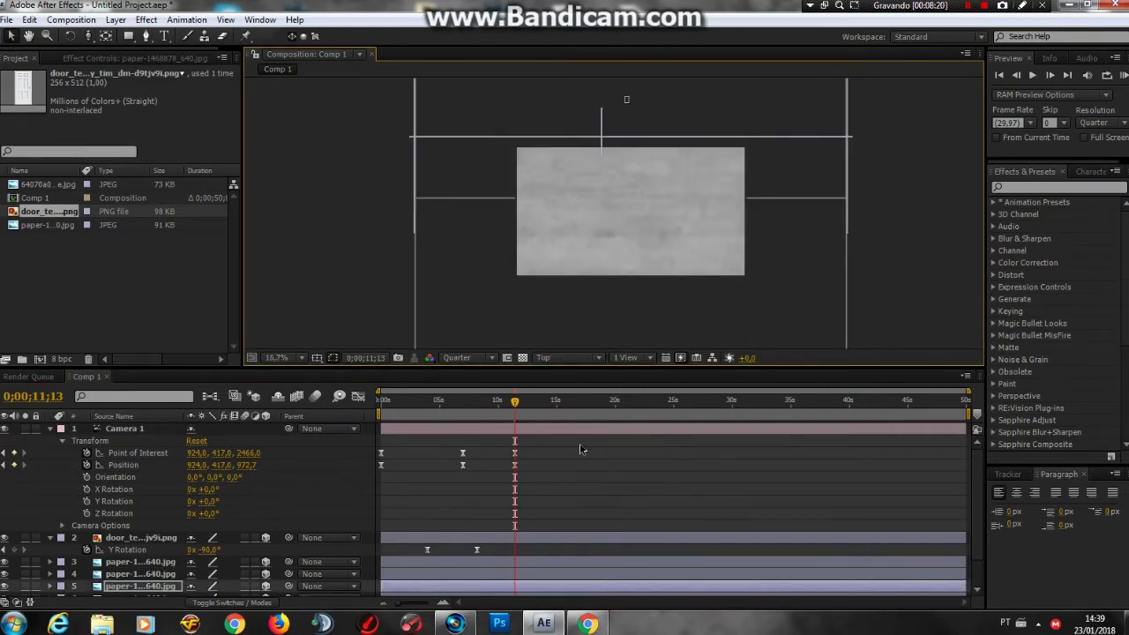
left_click(582, 222)
left_click(564, 357)
left_click(579, 432)
Step: Reposition the camera within the room as seen from the Top view
left_click(518, 255)
scroll(556, 185, "down", 2)
left_click(517, 217)
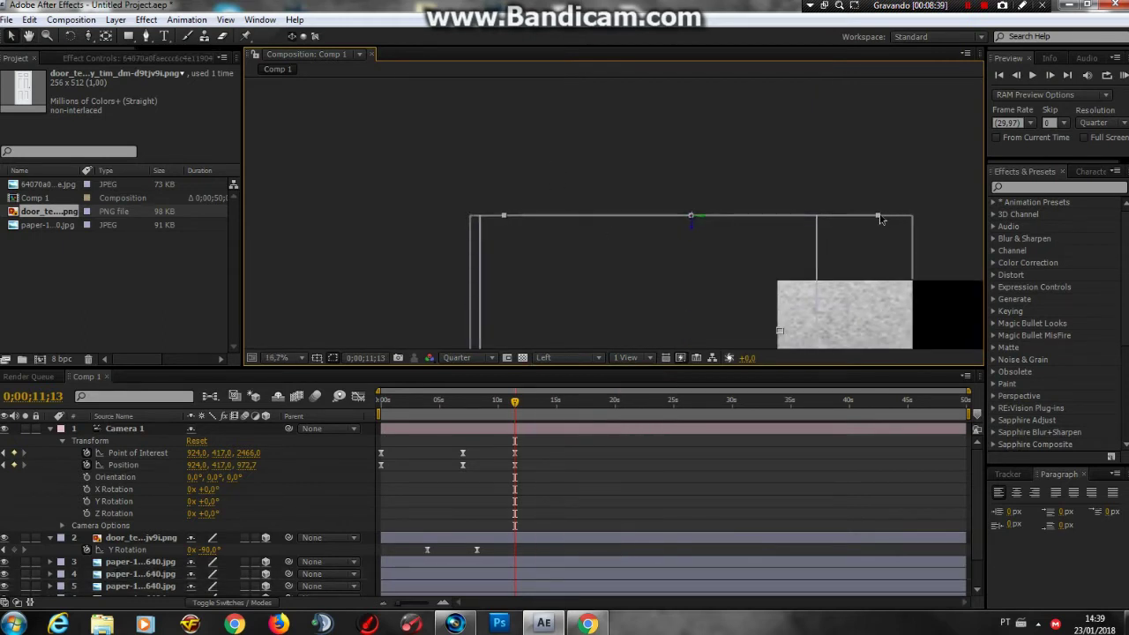
left_click(564, 357)
left_click(574, 449)
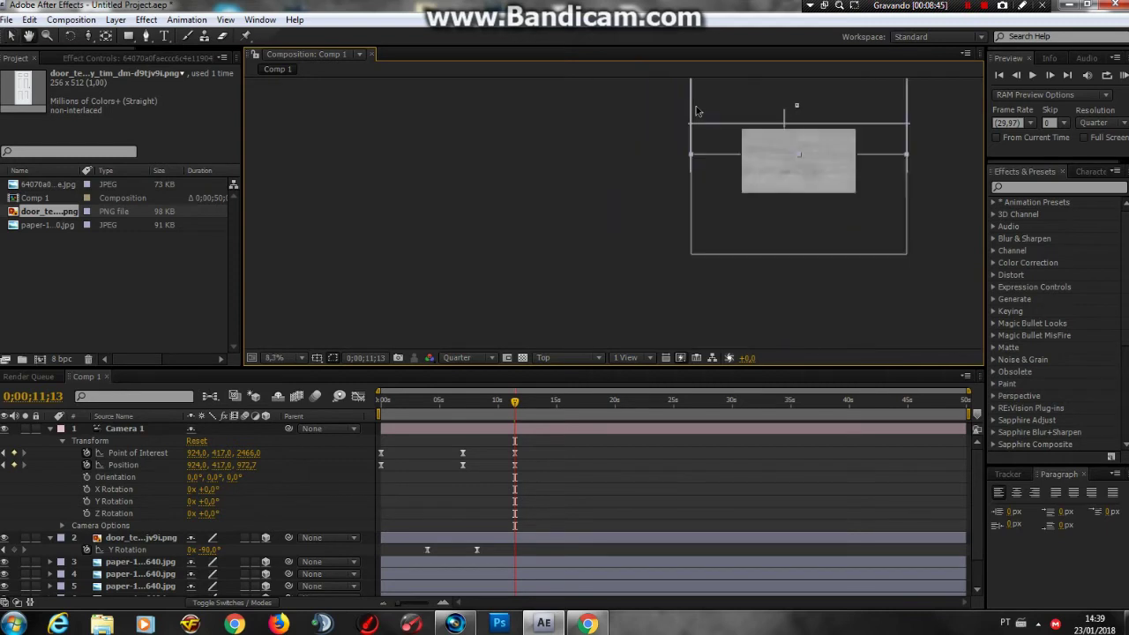
left_click_drag(670, 115, 660, 200)
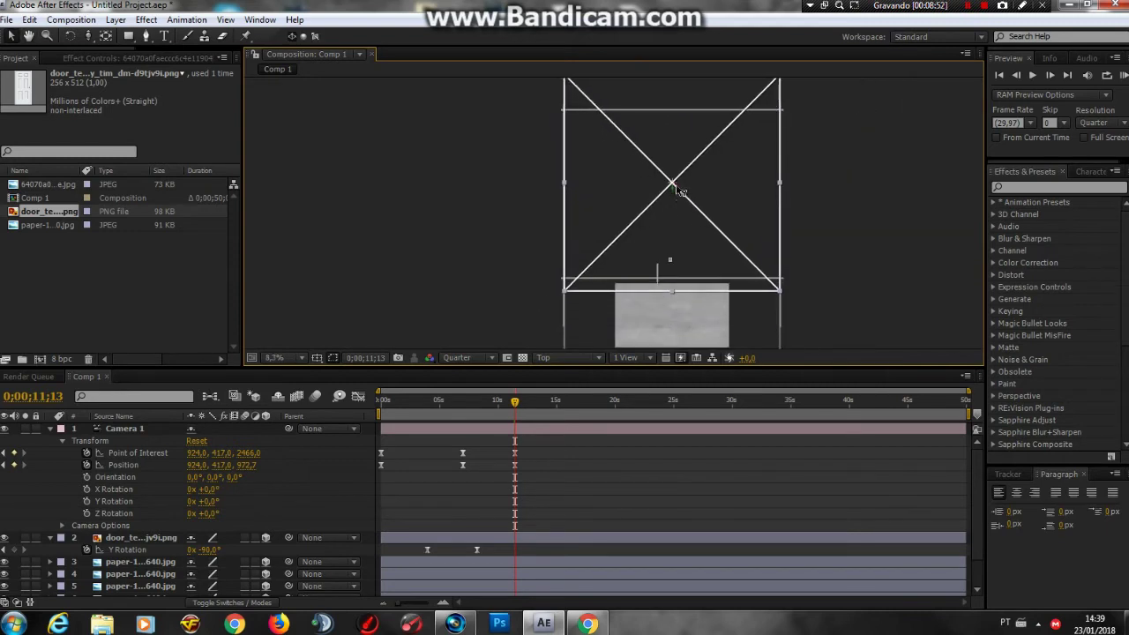
Step: Through the Active Camera at 0;00;14;16, orbit Camera 1 to Position -381.6, 396.0, 1742.1
left_click(550, 357)
left_click(565, 375)
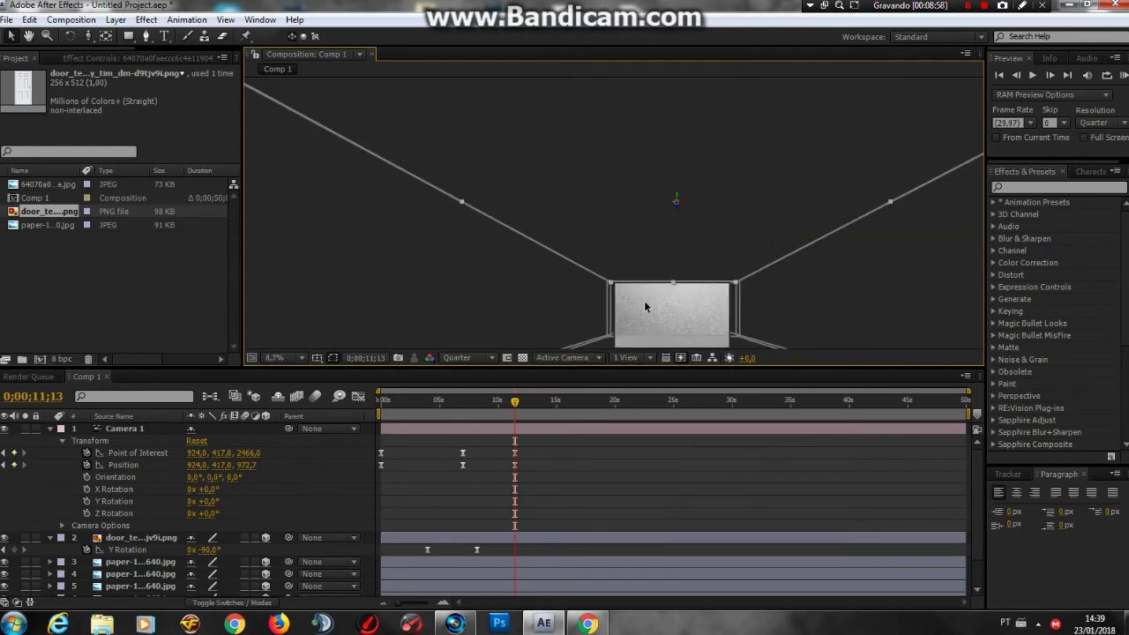
scroll(622, 228, "up", 5)
left_click_drag(516, 405, 550, 457)
left_click(71, 36)
left_click(601, 255)
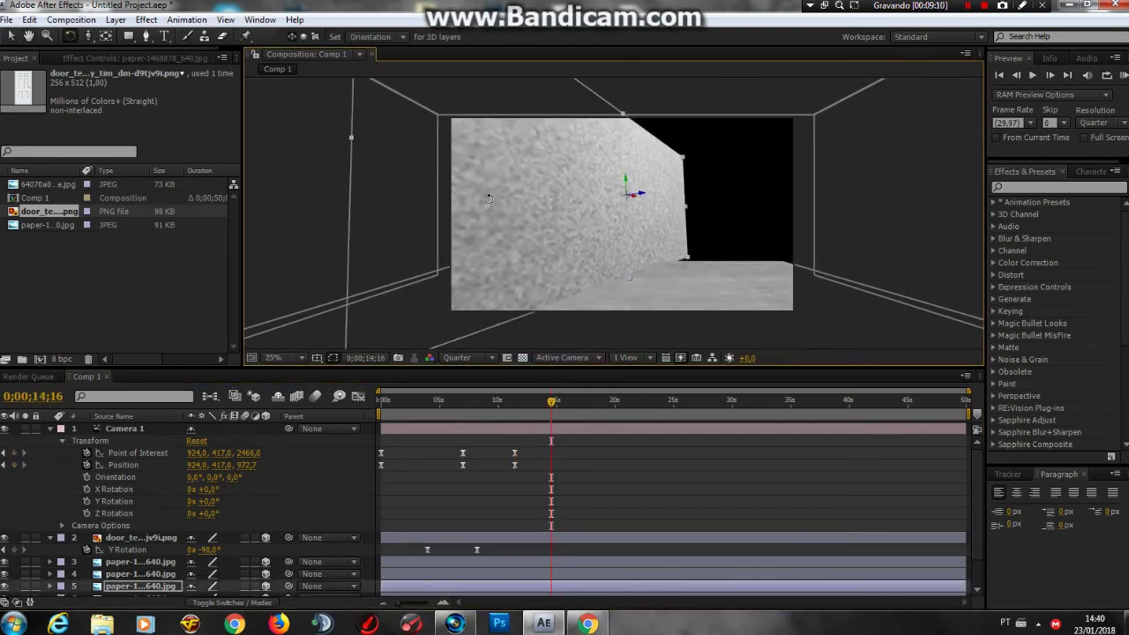
key("ctrl+s")
key("Escape")
left_click(611, 236)
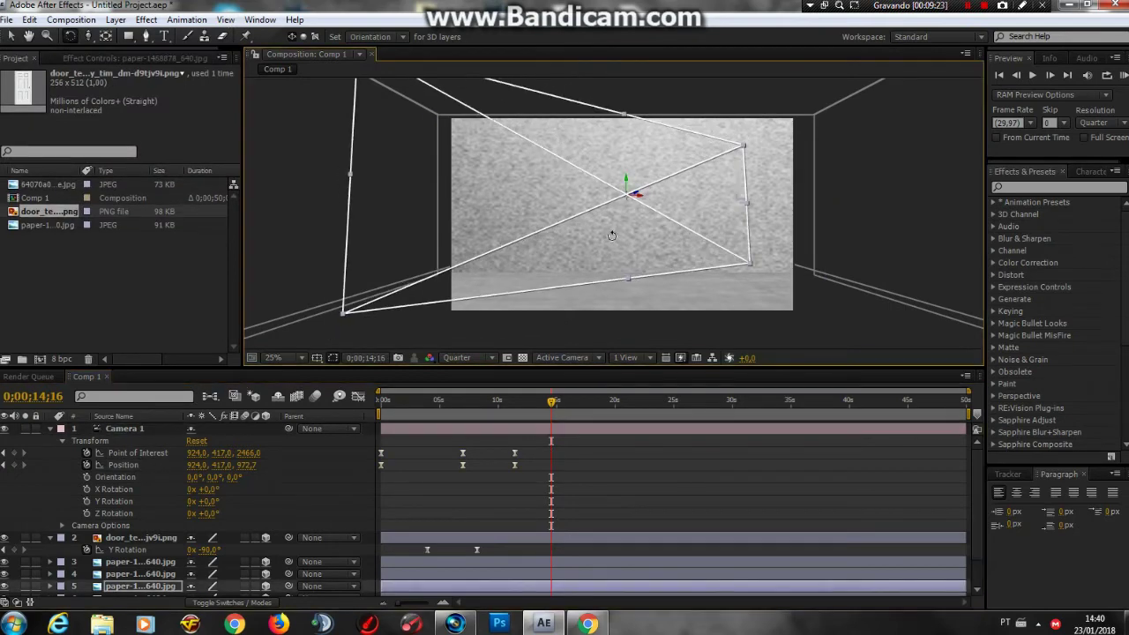
left_click_drag(89, 37, 133, 51)
left_click_drag(689, 194, 555, 195)
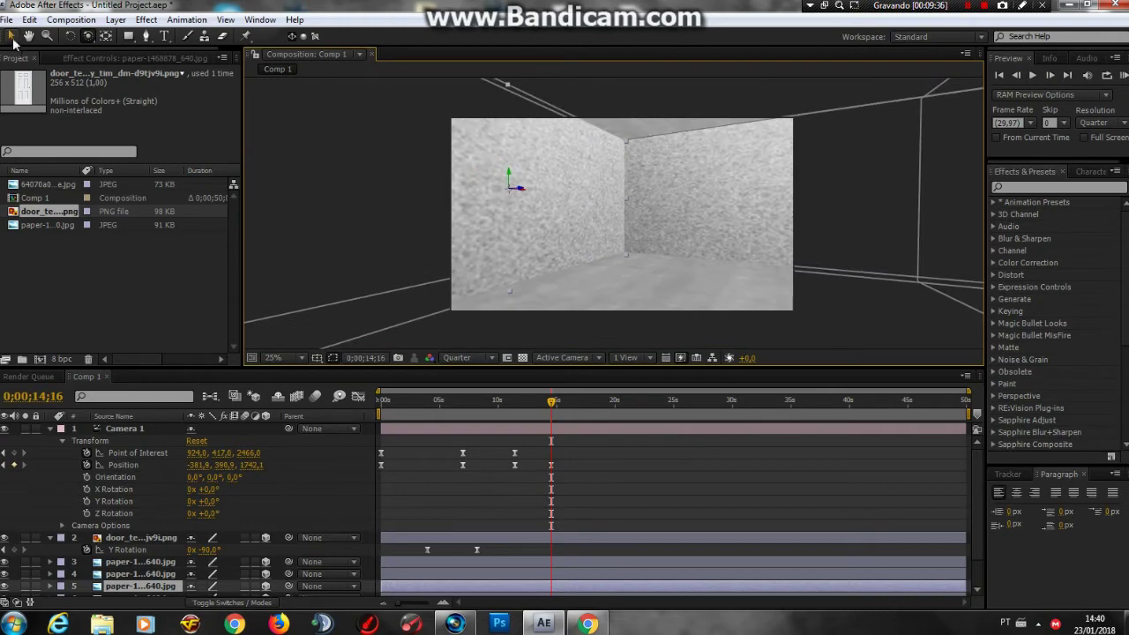
Step: Orbit the camera to preview the back wall and the door
scroll(697, 122, "down", 1)
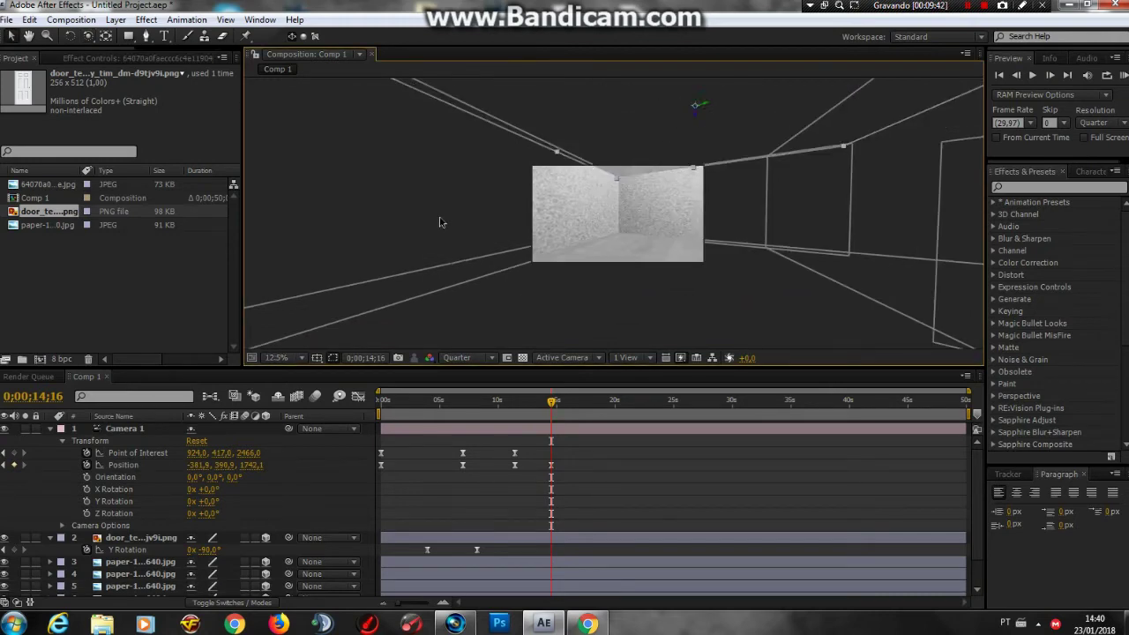
scroll(441, 223, "up", 1)
left_click_drag(654, 185, 670, 185)
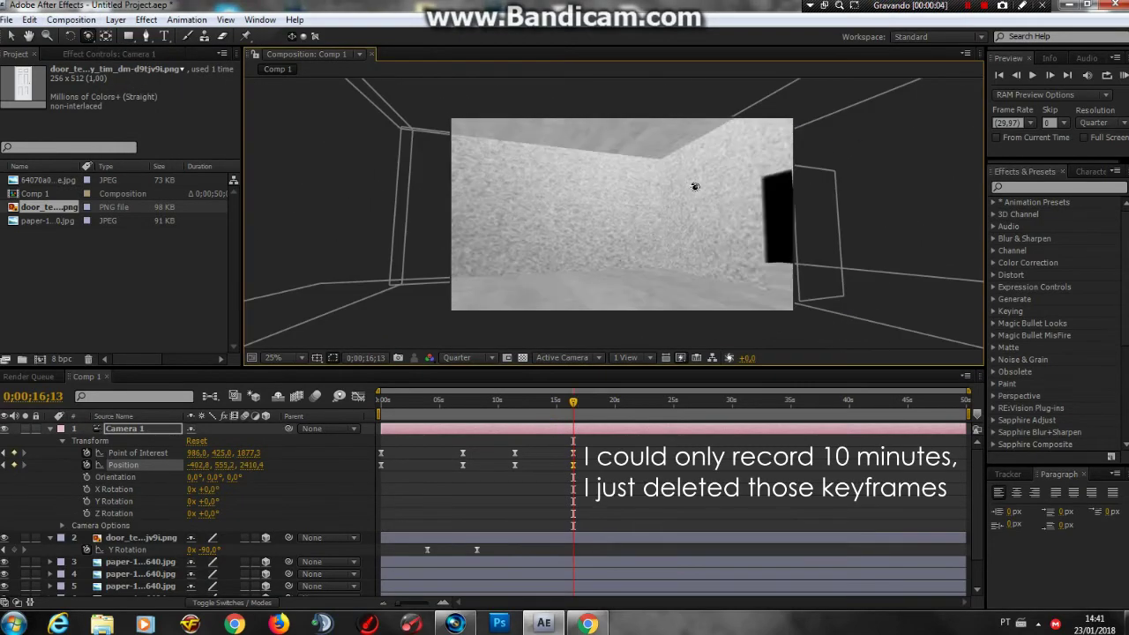
left_click_drag(695, 187, 743, 193)
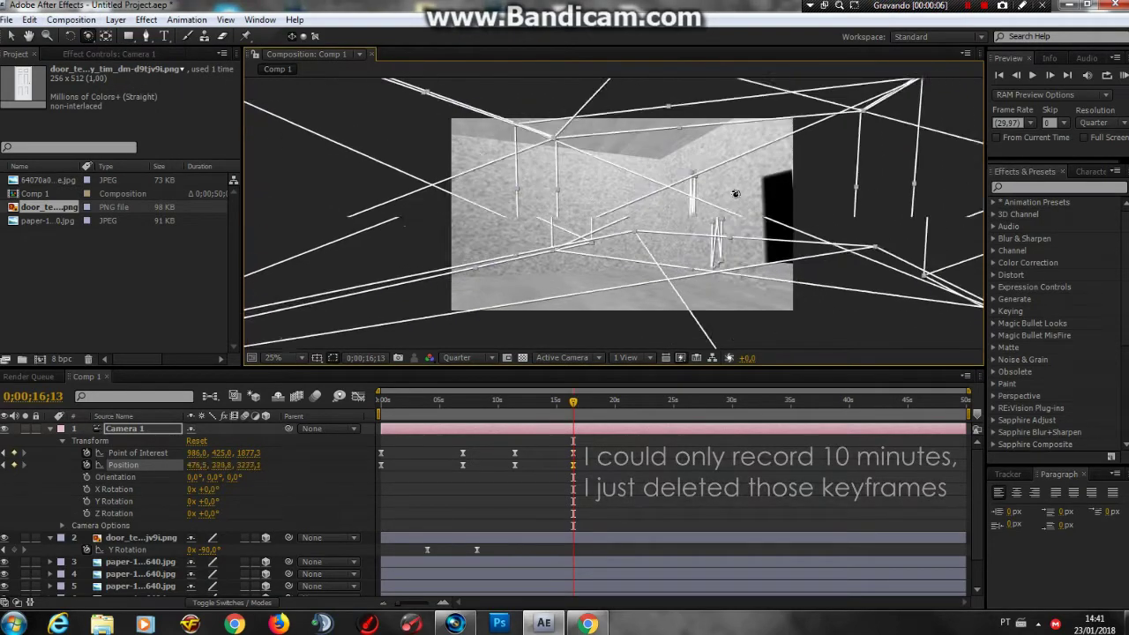
left_click(143, 70)
left_click_drag(609, 212, 671, 225)
key("v")
Step: Preview Camera 1's move around 10–11 seconds and remove its final keyframe near 16 s
scroll(674, 141, "up", 1)
left_click(673, 135)
left_click(533, 427)
left_click_drag(573, 404, 500, 408)
key("comma")
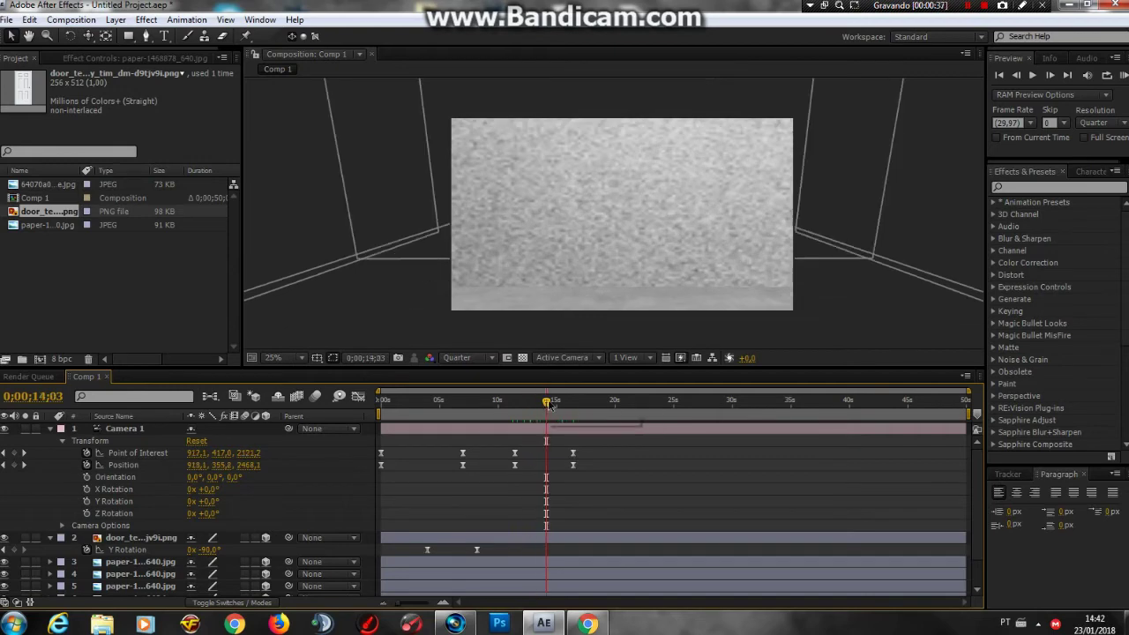
left_click(1052, 77)
left_click(1051, 77)
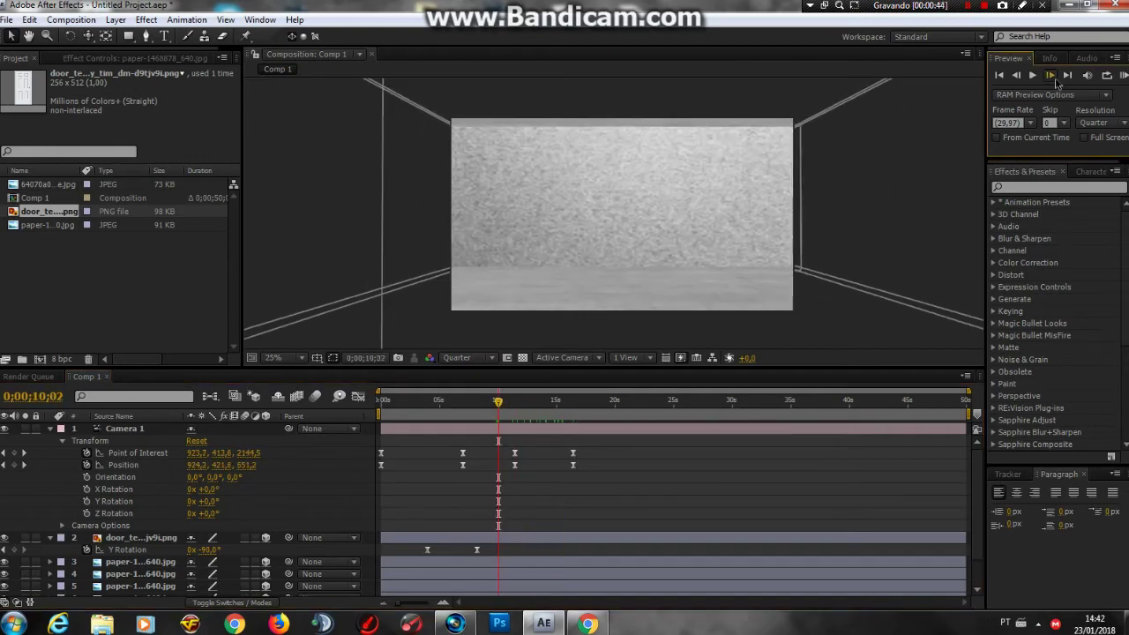
left_click_drag(504, 403, 541, 404)
scroll(588, 292, "down", 5)
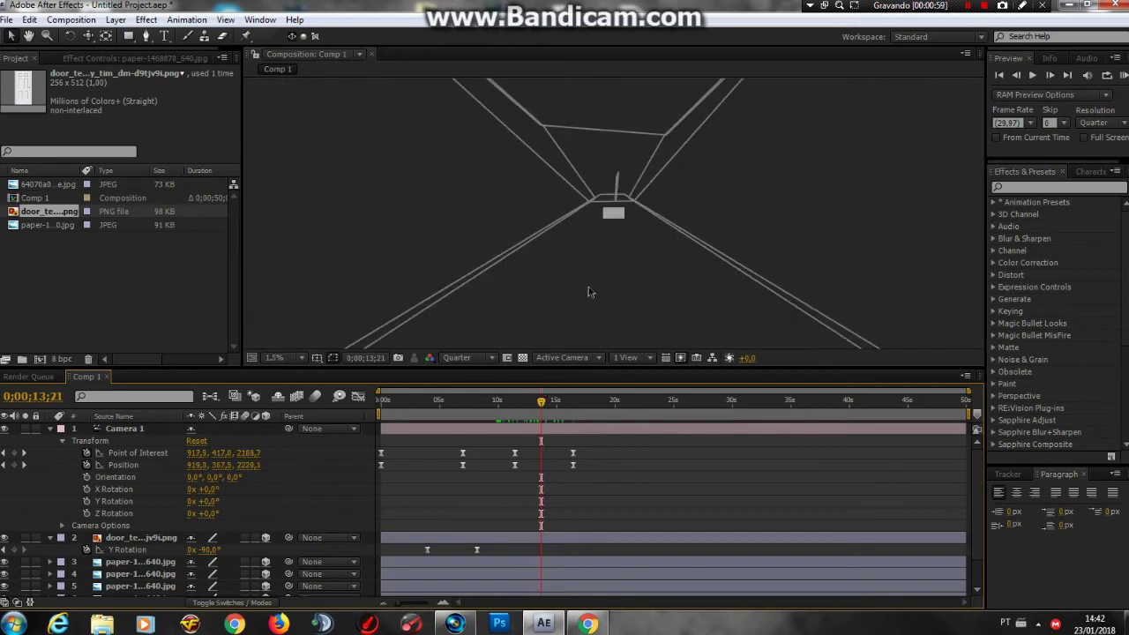
scroll(589, 292, "up", 5)
key("ctrl+z")
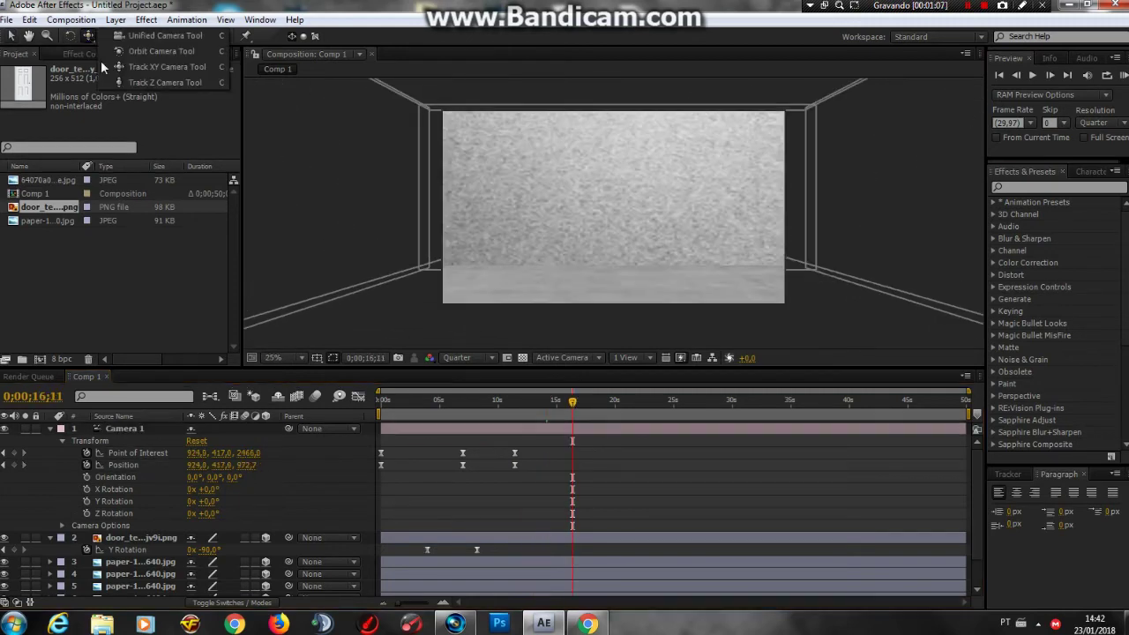
Step: Orbit Camera 1 at 16;11 and 21;20 to turn toward the door on the right wall
left_click_drag(677, 182, 749, 189)
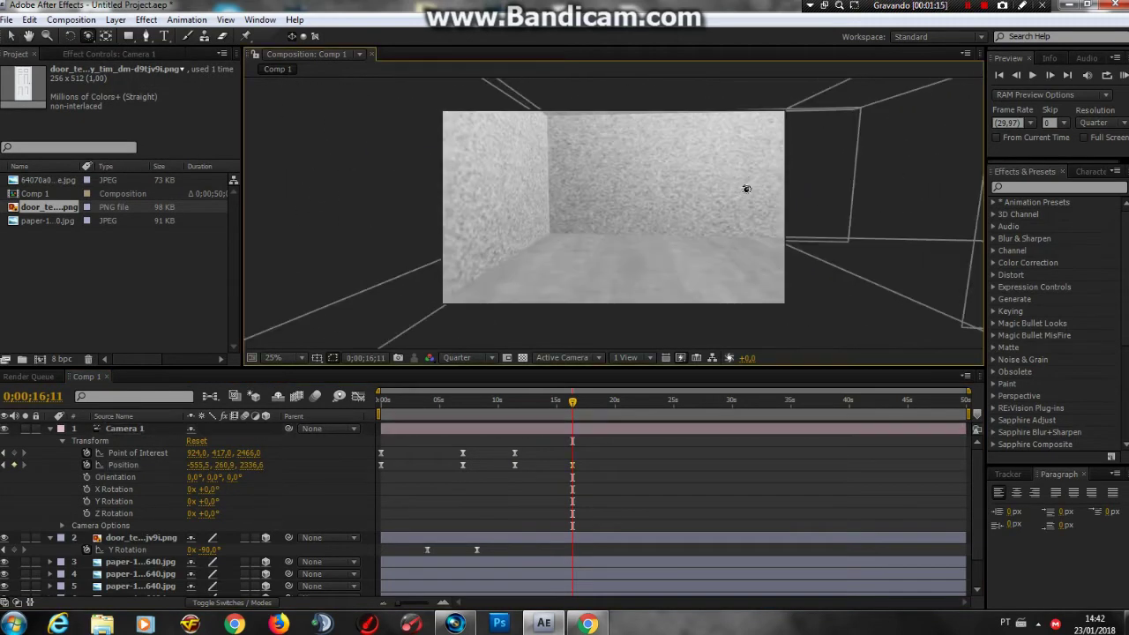
left_click(534, 404)
left_click_drag(559, 401, 635, 402)
mouse_move(633, 258)
left_mouse_down()
mouse_move(645, 258)
mouse_move(619, 229)
left_mouse_up()
mouse_move(371, 153)
left_mouse_down()
mouse_move(549, 194)
mouse_move(601, 183)
left_mouse_up()
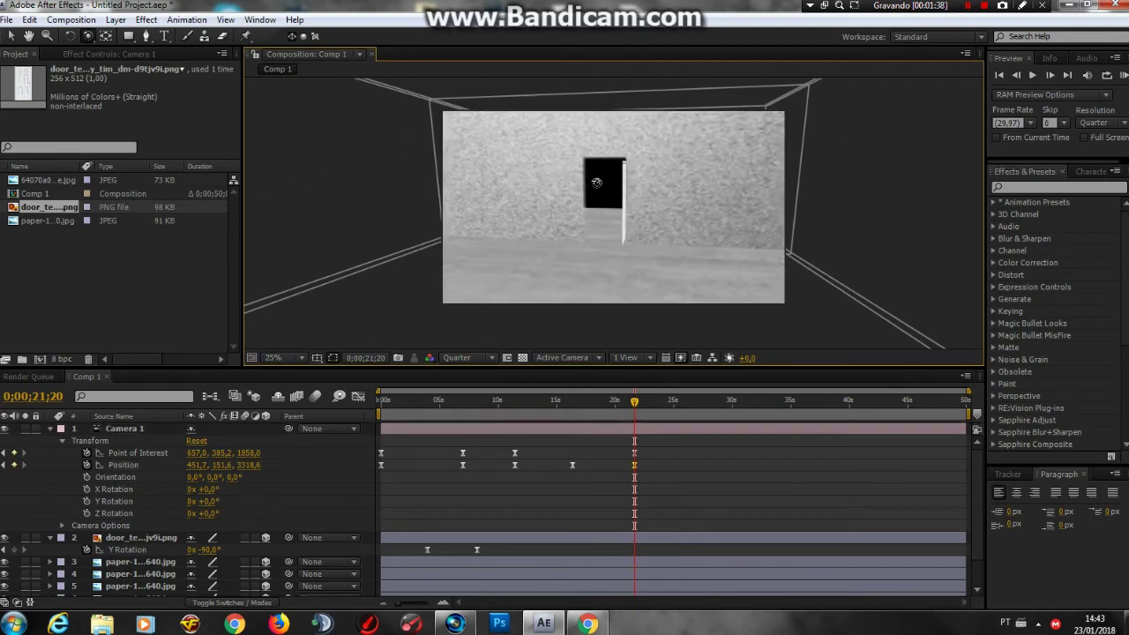
left_click_drag(311, 127, 486, 164)
Step: Key the door layer's Y Rotation back to 0° at about 21;05
mouse_move(634, 402)
left_mouse_down()
mouse_move(593, 401)
mouse_move(629, 401)
left_mouse_up()
left_click(7, 19)
left_click(35, 159)
left_click(14, 549)
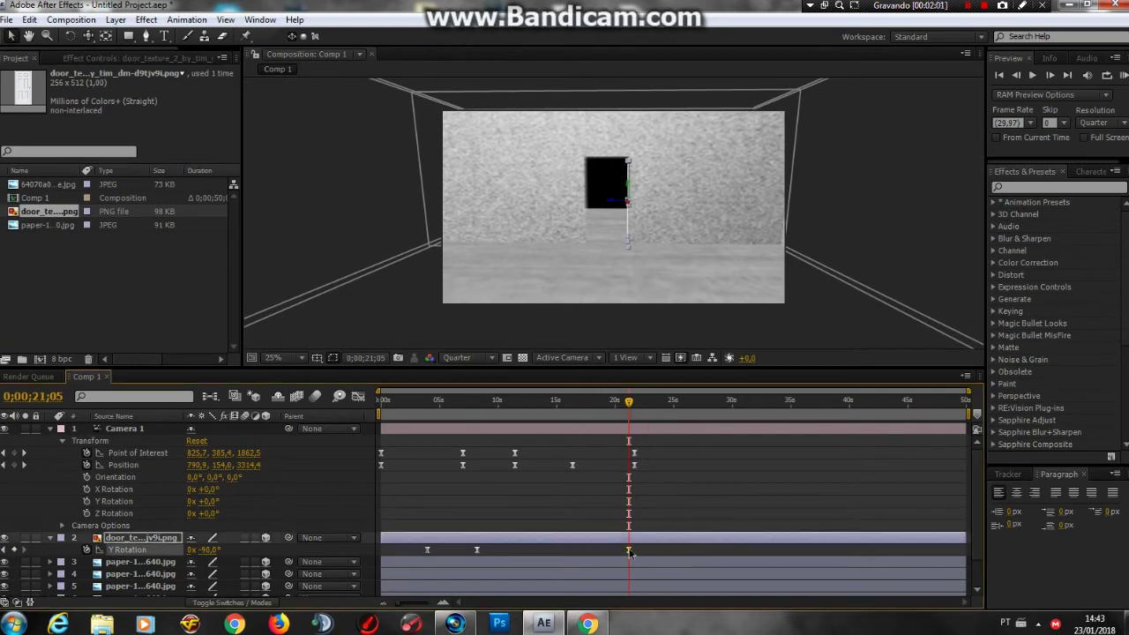
left_click(417, 402)
scroll(251, 567, "down", 2)
left_click(401, 562)
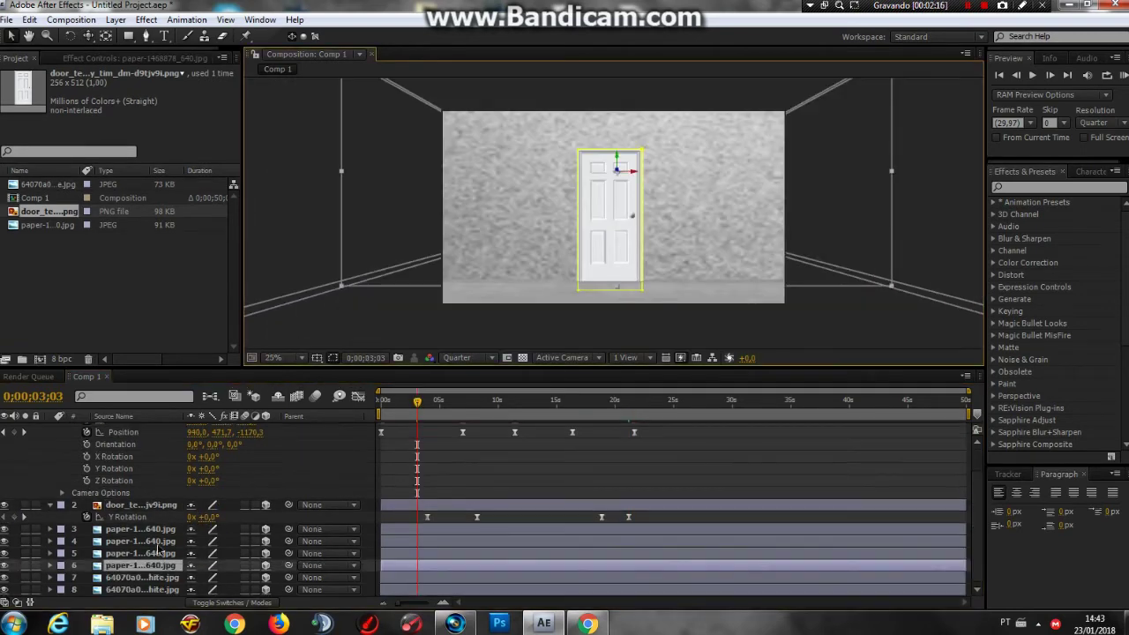
Step: Reveal Mask 1 and fit its top-left corner to the door at 21;16
scroll(443, 561, "down", 3)
left_click(74, 469)
left_click(62, 528)
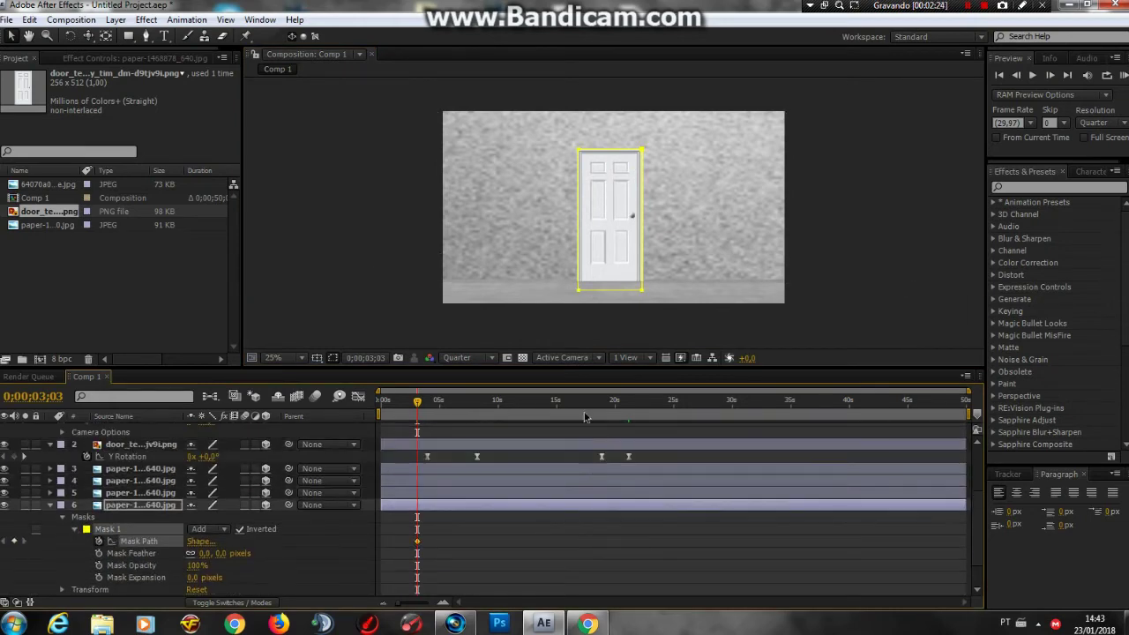
left_click(592, 402)
left_click(633, 400)
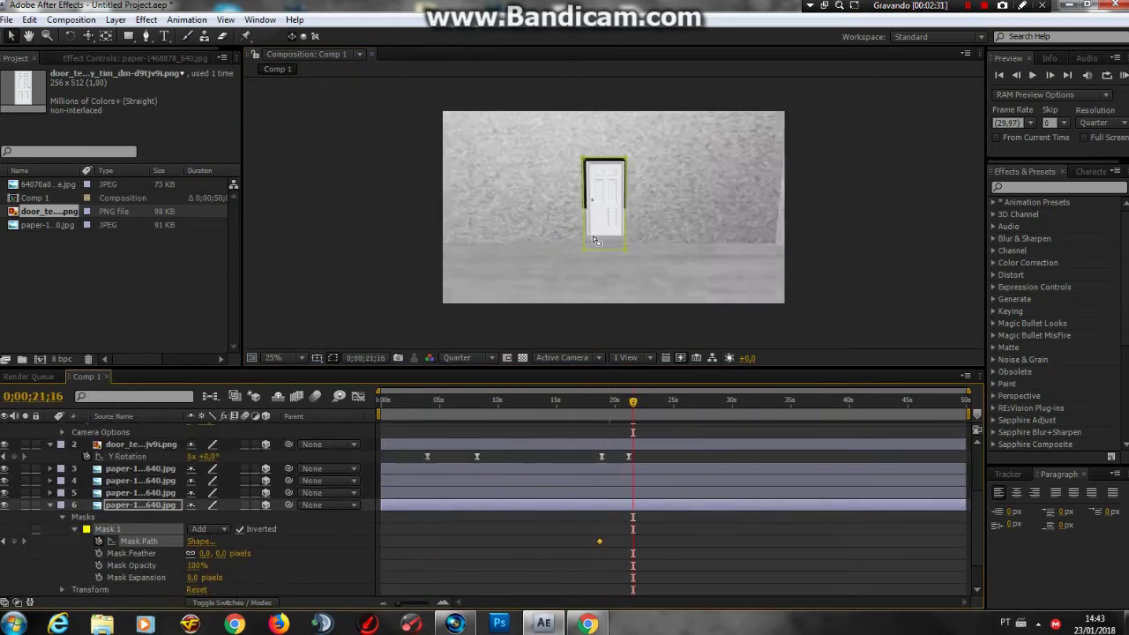
key("period")
left_click_drag(560, 111, 560, 112)
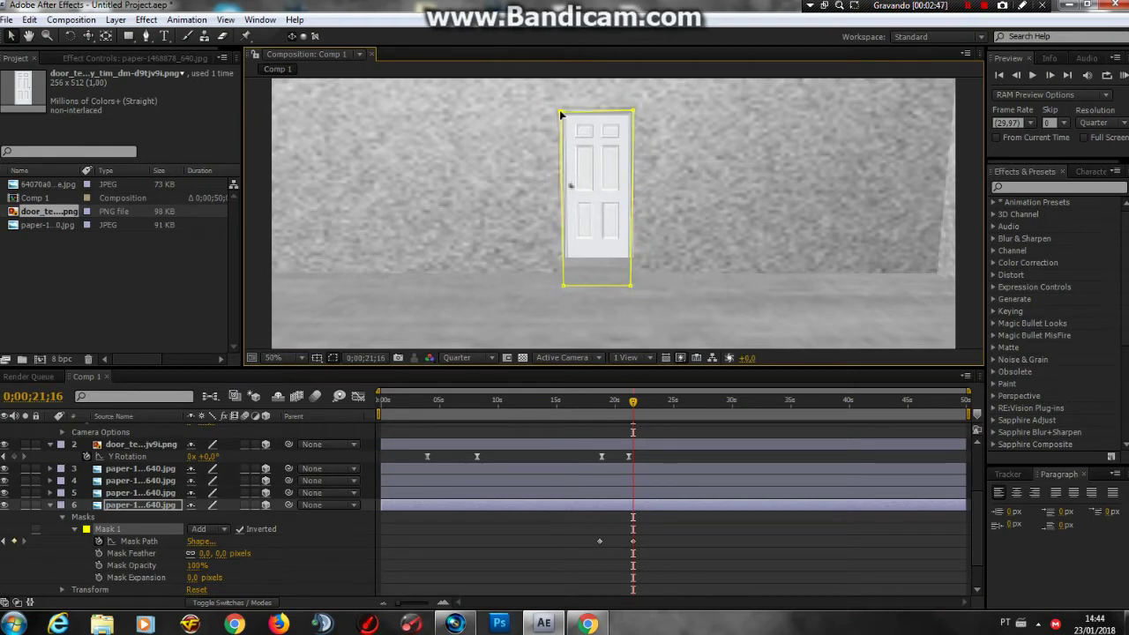
left_click(648, 309)
left_click(549, 285)
left_click(784, 564)
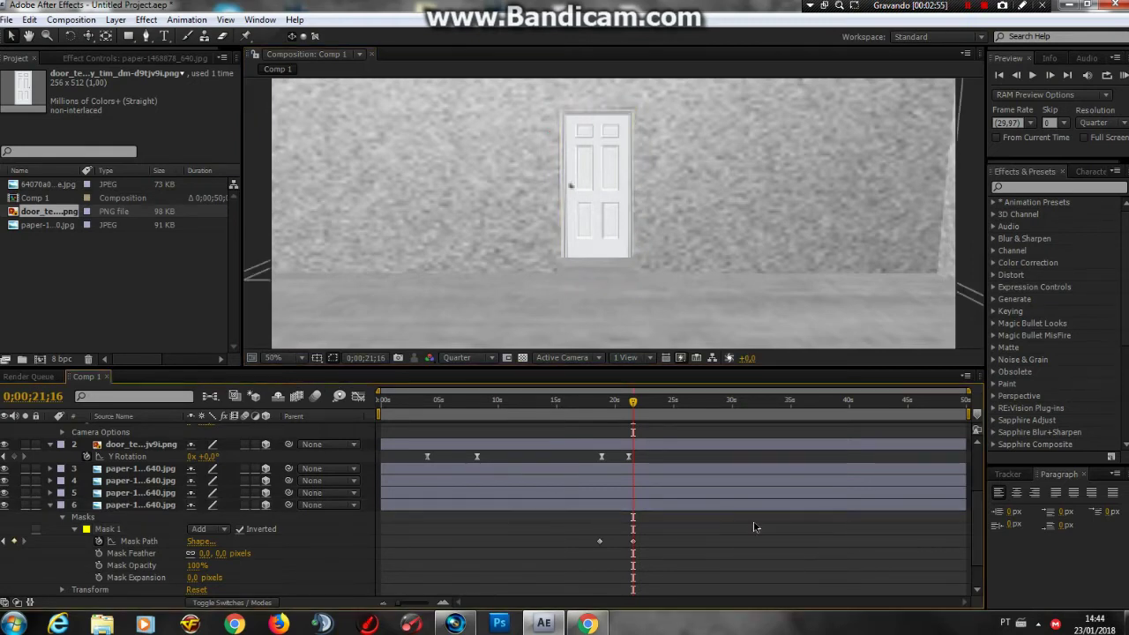
Step: Check the earlier Mask Path keyframe at 19;03 against the door's opening
left_click(620, 398)
left_click(604, 542)
left_click(605, 402)
left_click_drag(606, 402, 609, 402)
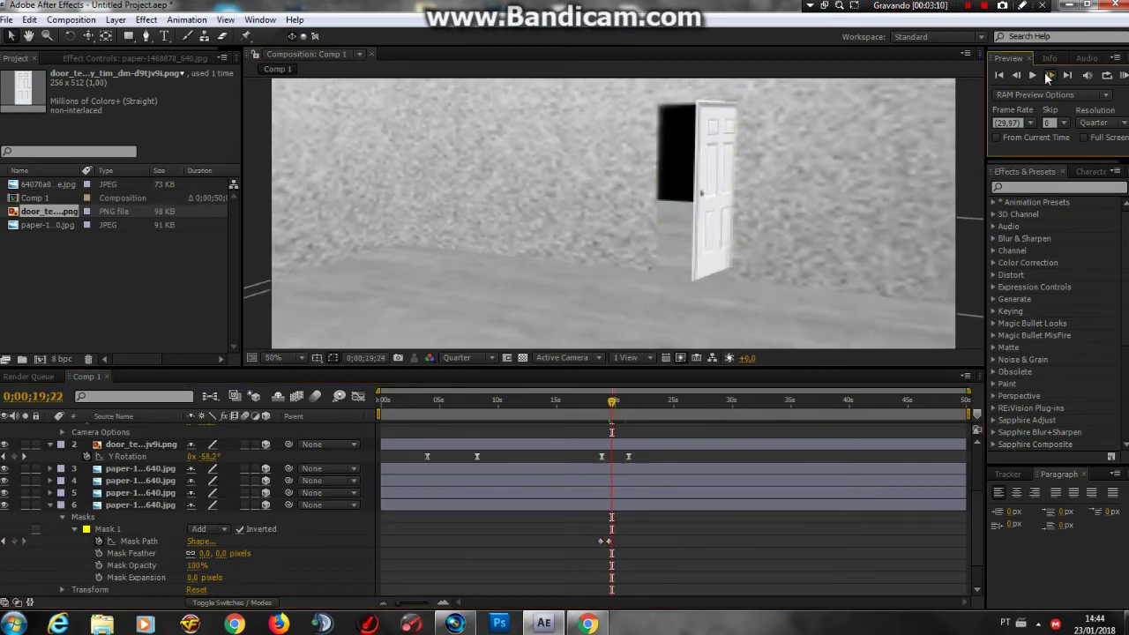
left_click(1048, 75)
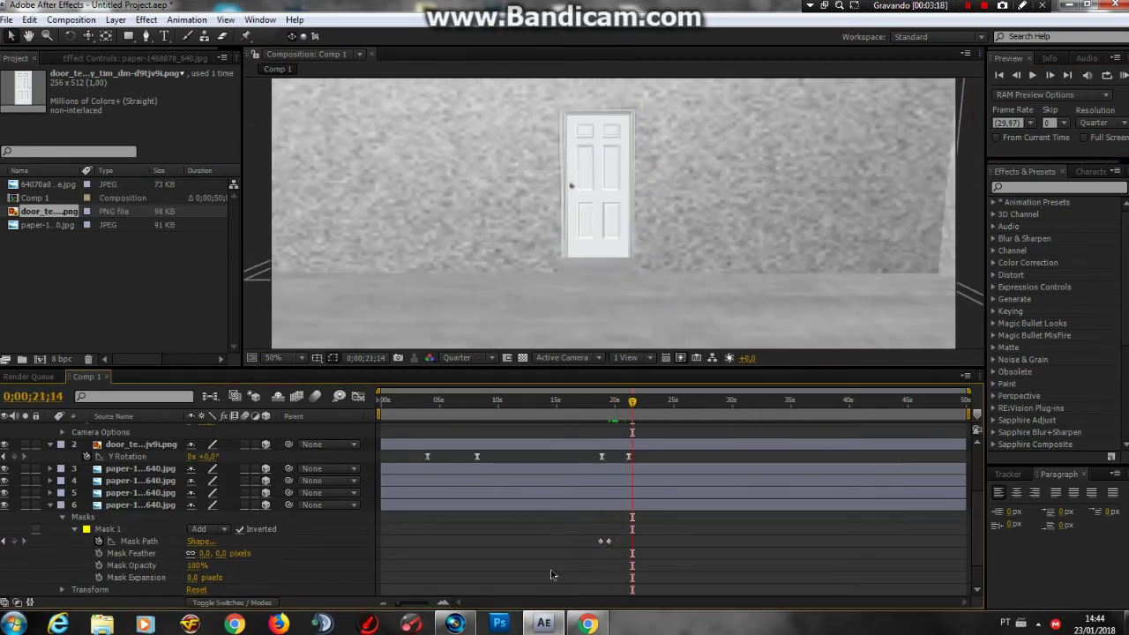
left_click(603, 541)
Step: Set the preview resolution to Half
left_click(467, 358)
left_click(468, 409)
scroll(695, 236, "up", 1)
scroll(582, 289, "down", 2)
scroll(582, 289, "up", 1)
left_click(591, 285)
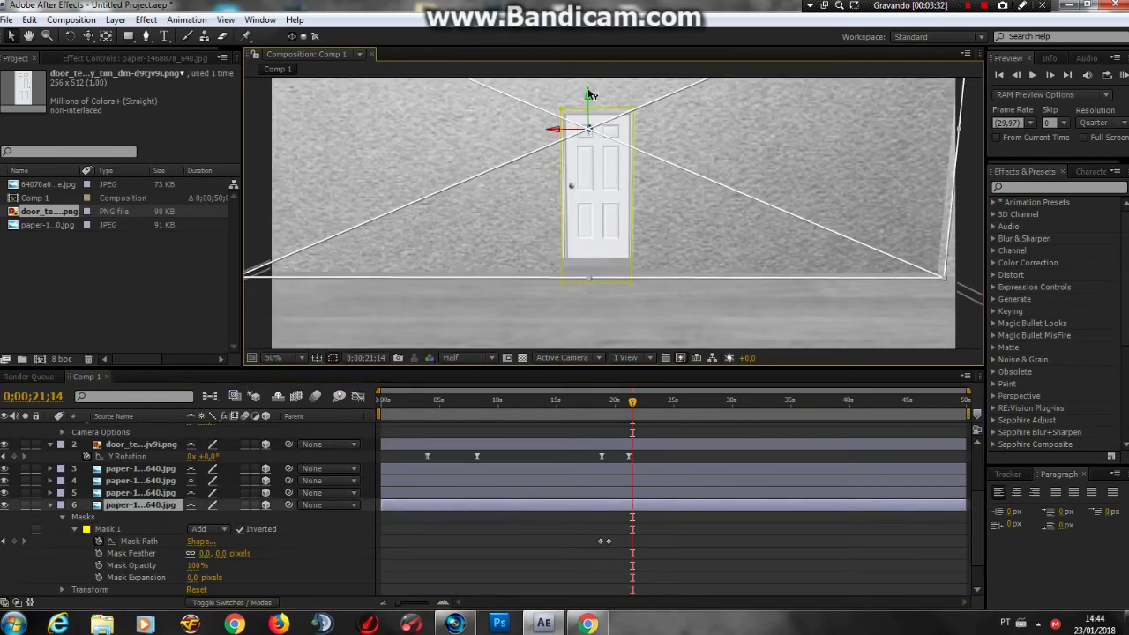
left_click(617, 163)
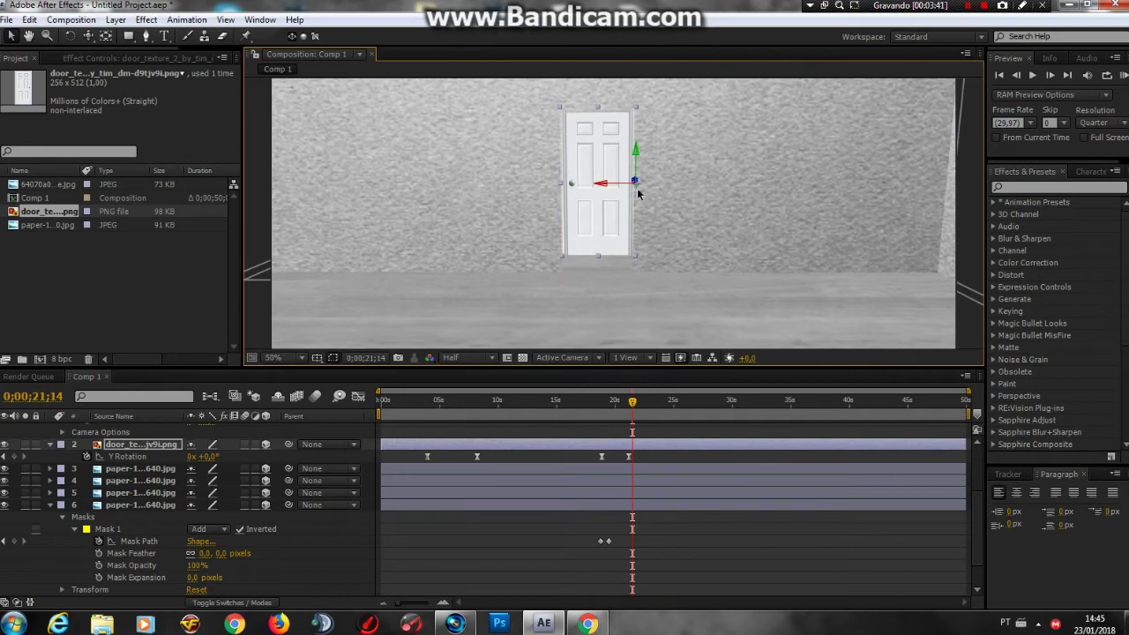
Step: Inspect the door from the Top view, then return to the Active Camera view
left_click(569, 357)
left_click(609, 448)
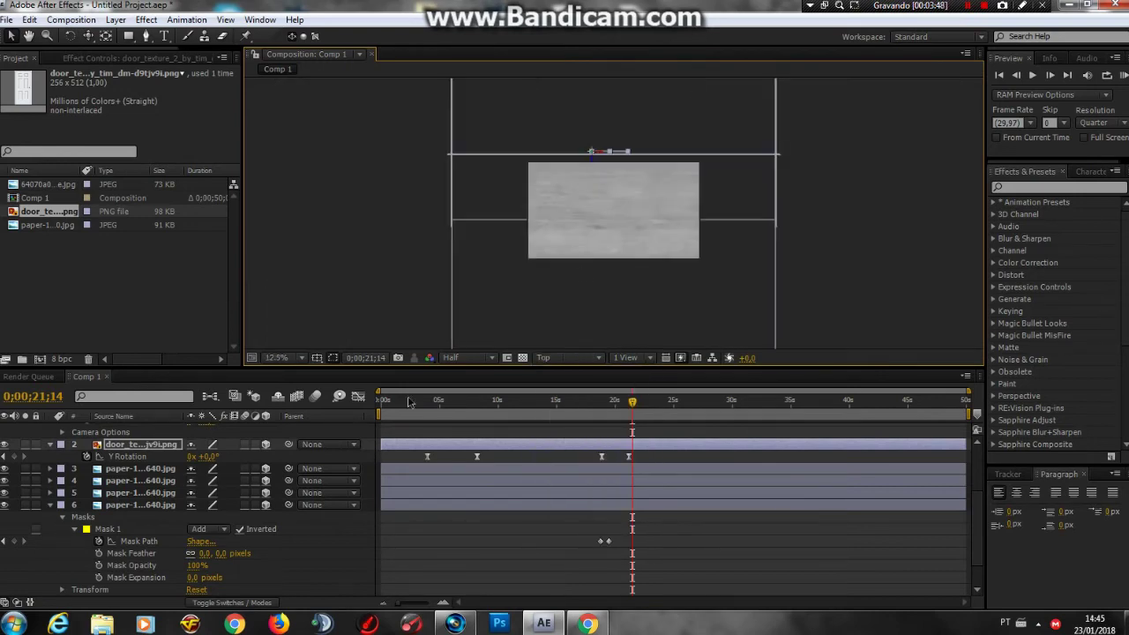
scroll(494, 503, "down", 1)
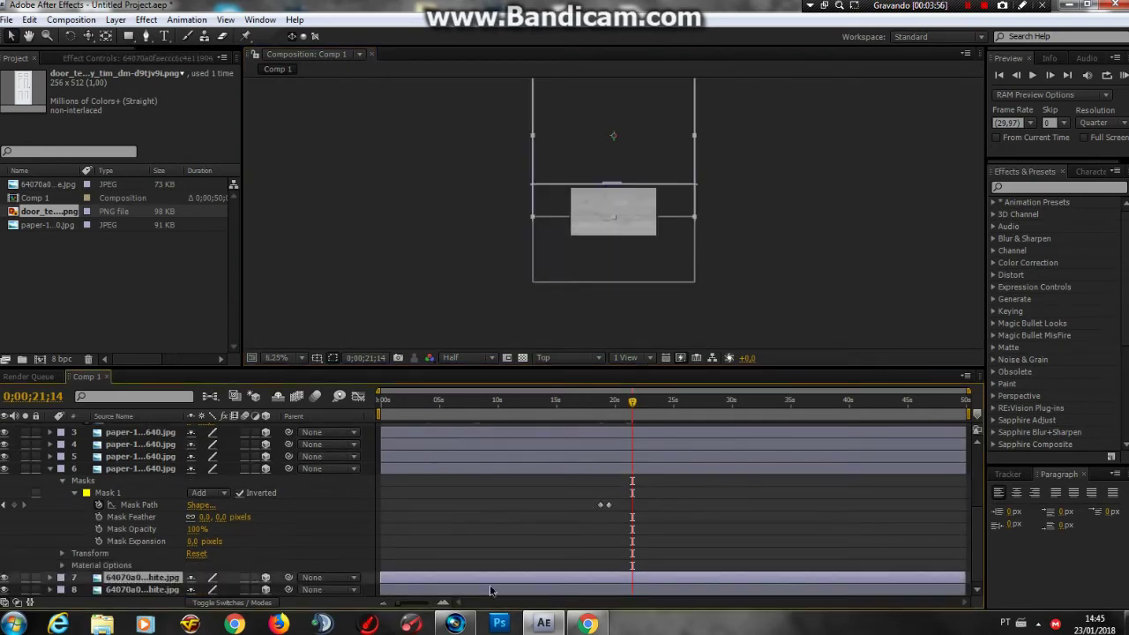
left_click(142, 577)
scroll(599, 191, "up", 1)
left_click(623, 182)
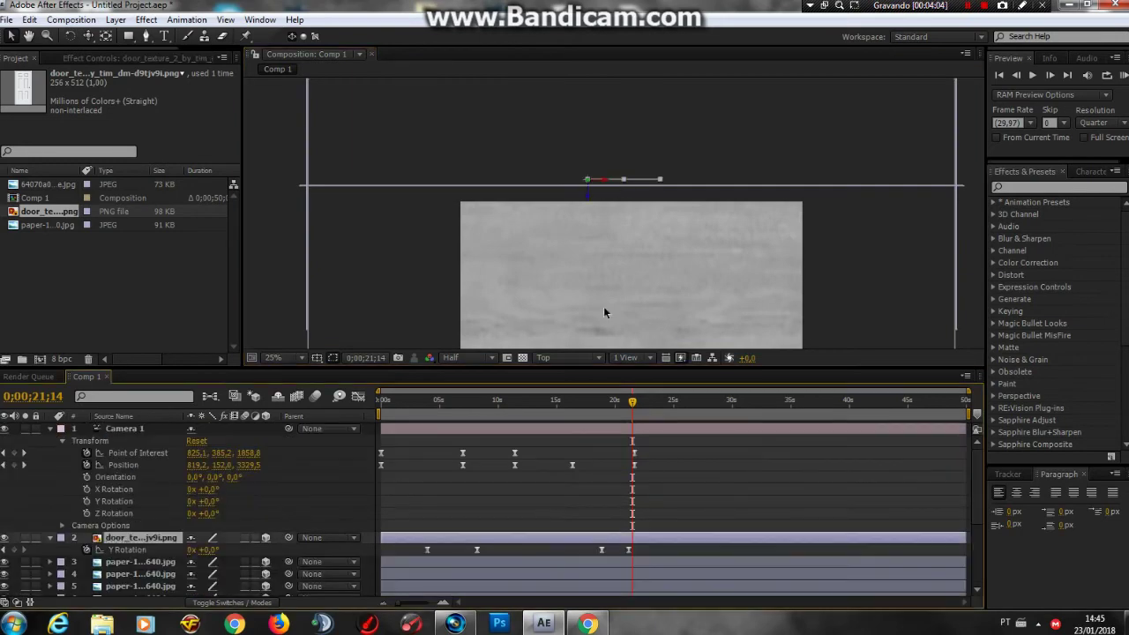
scroll(590, 203, "down", 1)
scroll(435, 492, "down", 5)
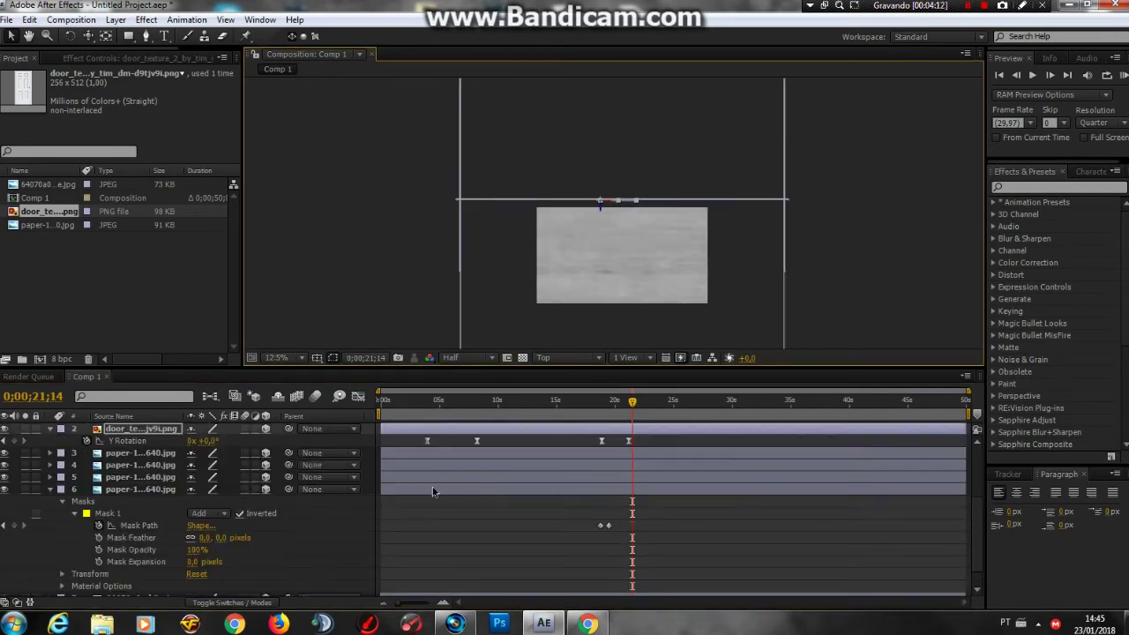
scroll(5, 547, "down", 1)
left_click(569, 358)
left_click(559, 367)
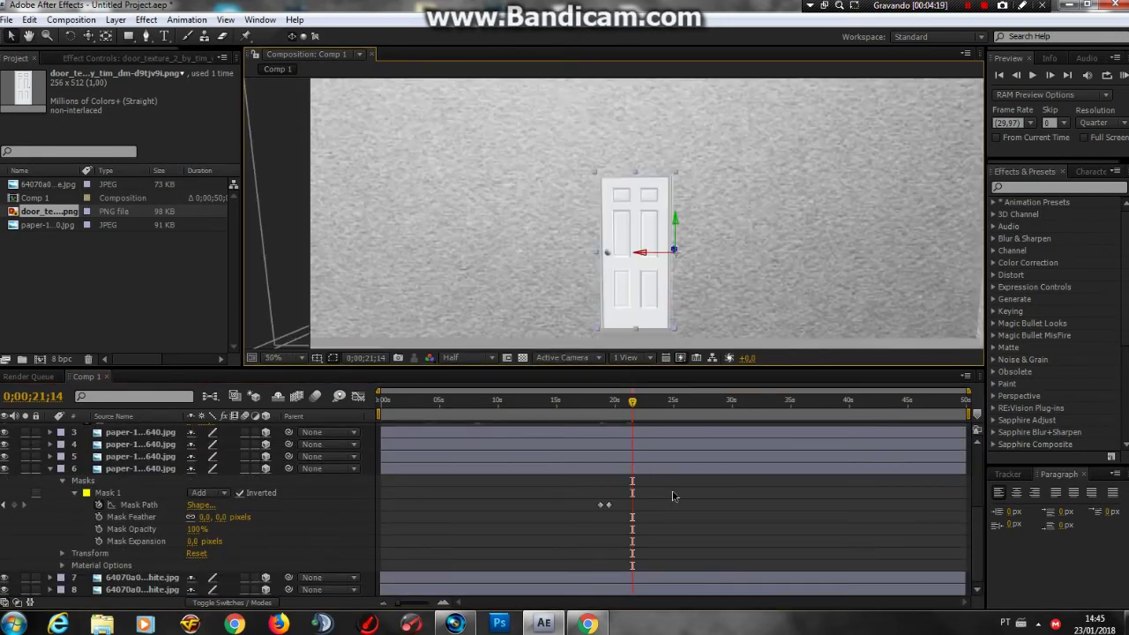
Step: Move the second Mask Path keyframe to about 19;10 and check the door near 21 seconds
left_click_drag(607, 509, 648, 510)
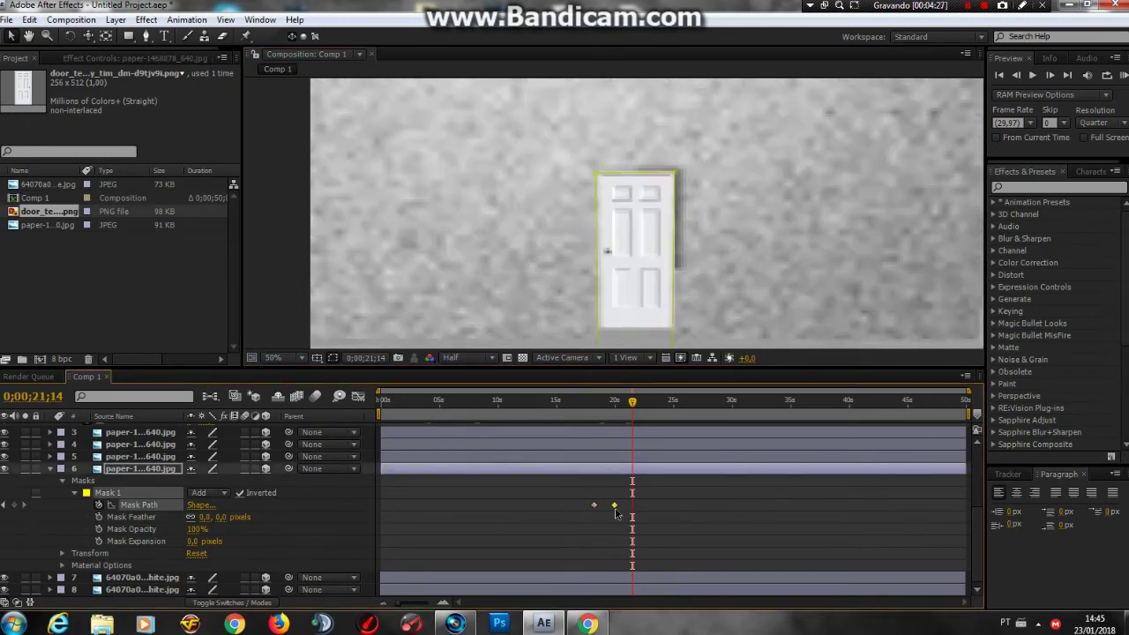
key("ctrl+z")
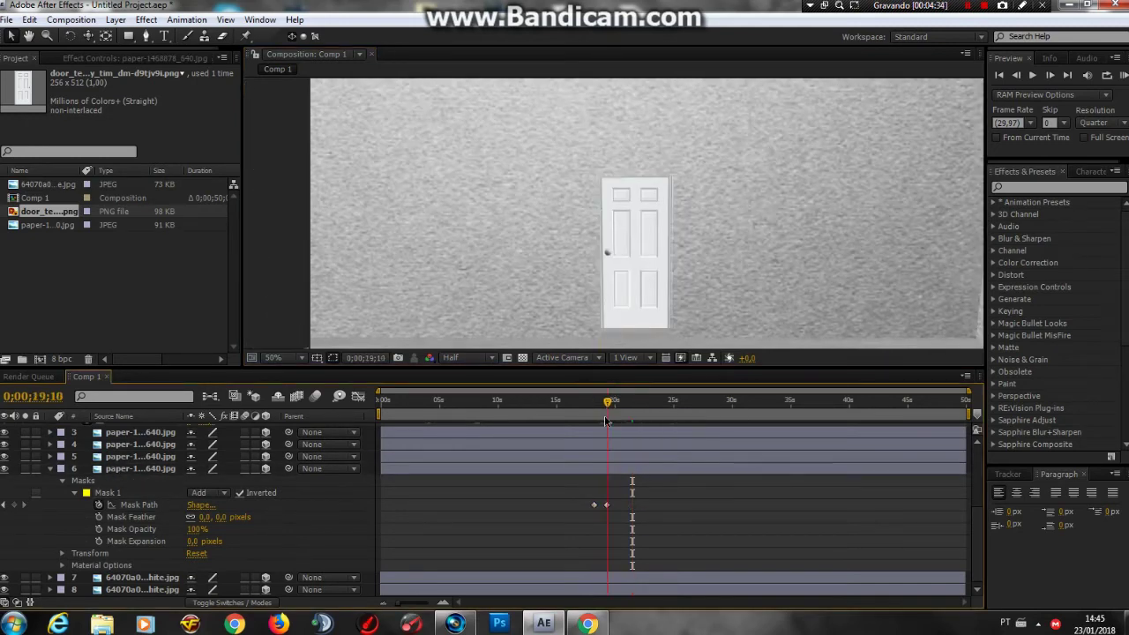
left_click(608, 408)
left_click(633, 402)
left_click(703, 488)
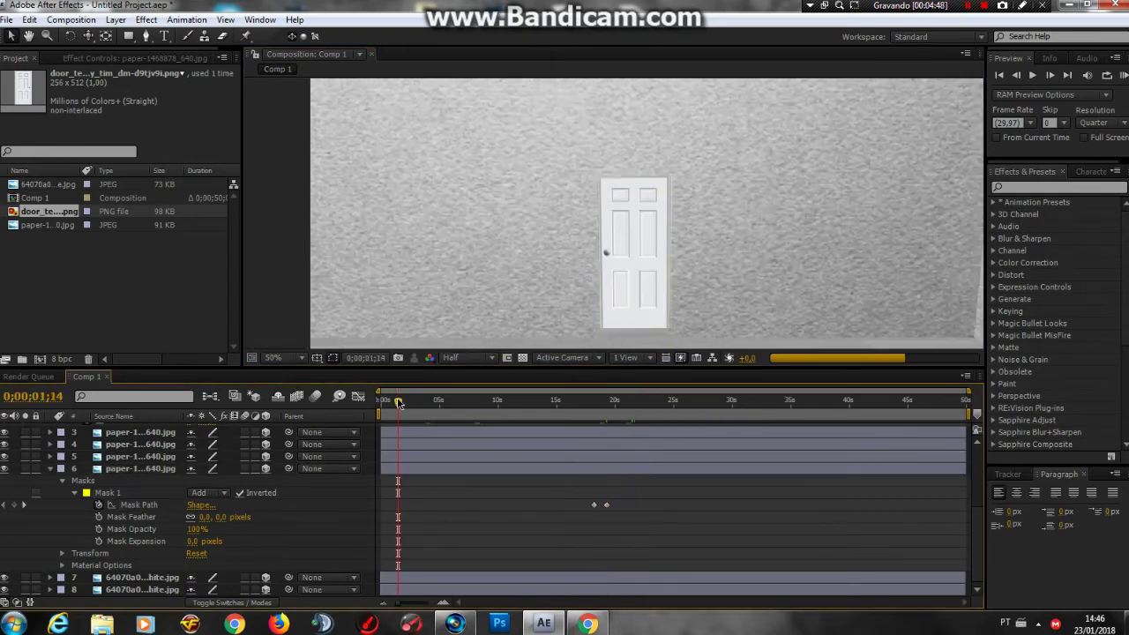
scroll(470, 312, "up", 1)
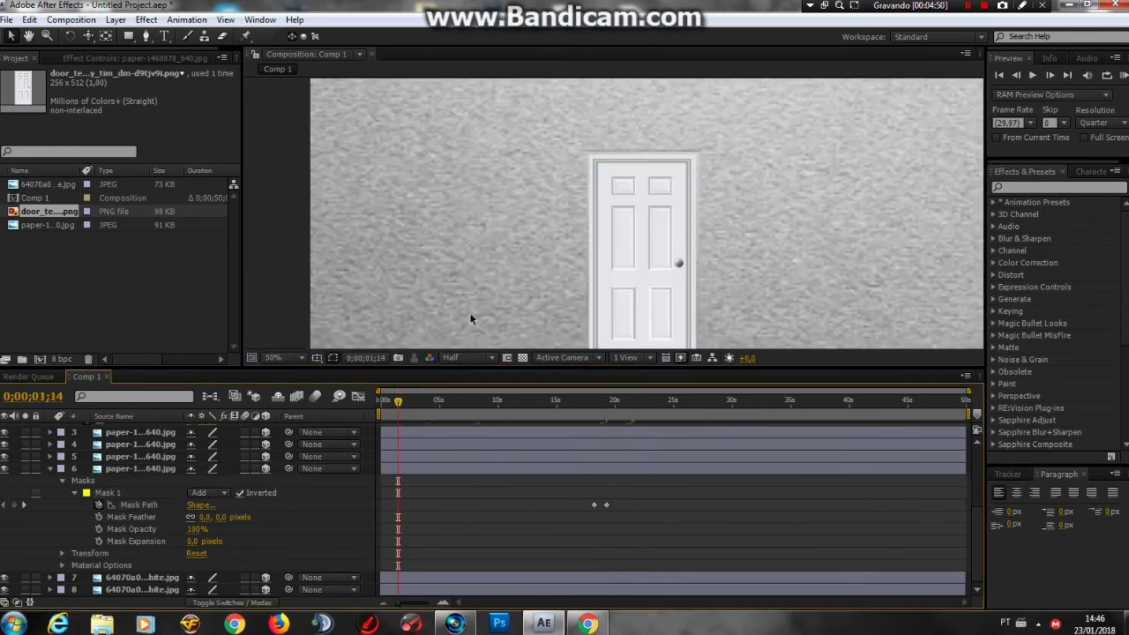
scroll(564, 270, "up", 1)
left_click(565, 270)
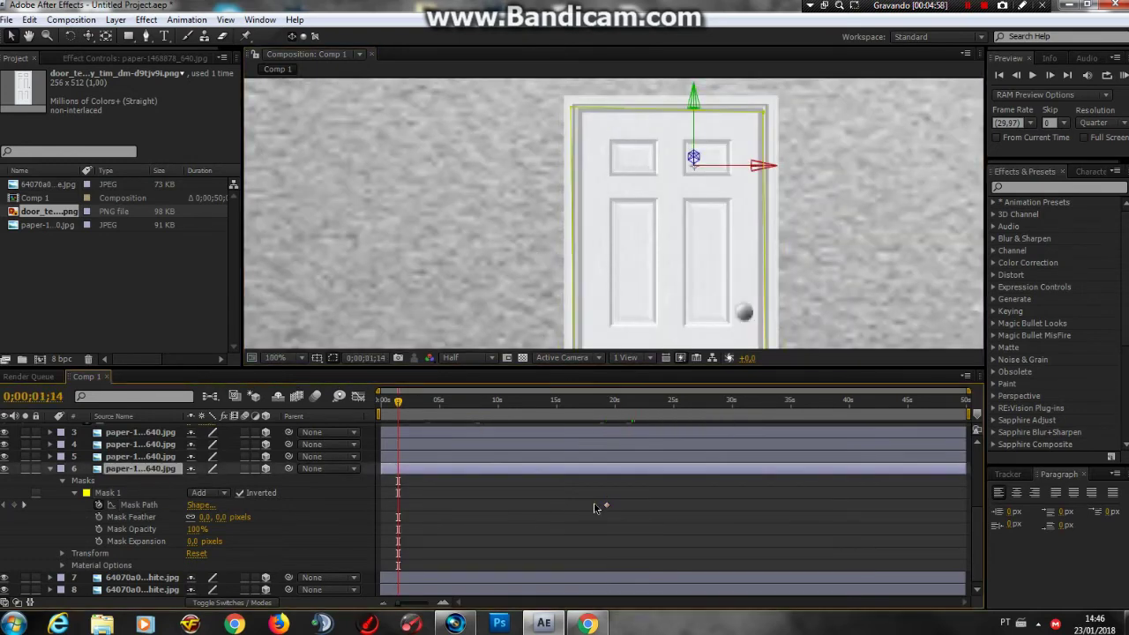
Step: Scrub forward from about 3 seconds to watch the door open beside the masked wall
scroll(594, 290, "down", 2)
scroll(668, 270, "down", 2)
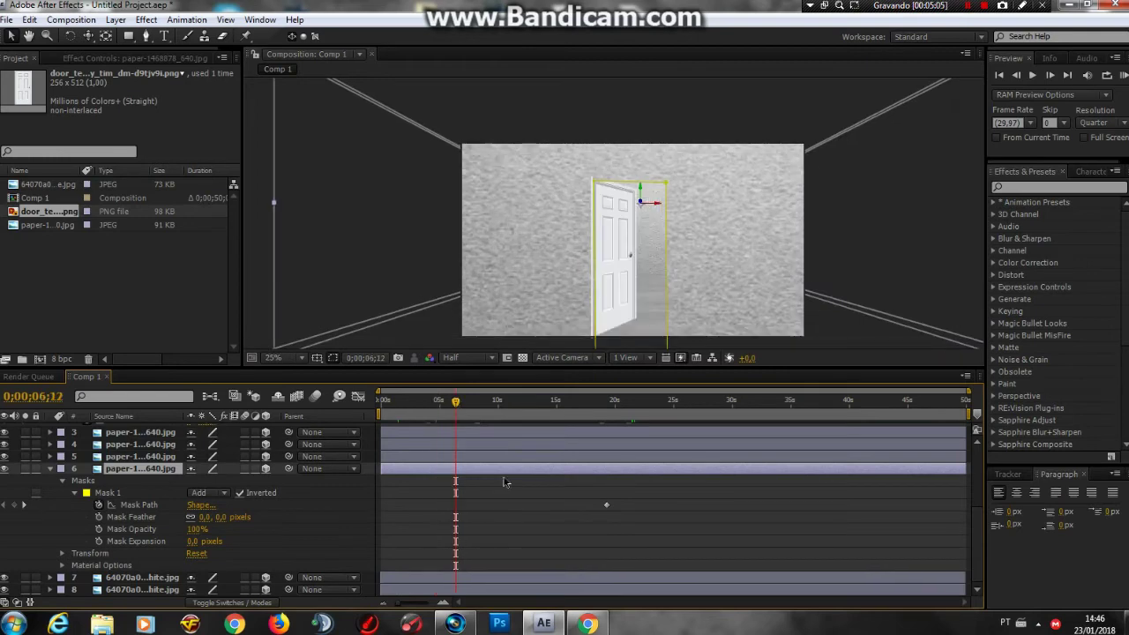
left_click(520, 513)
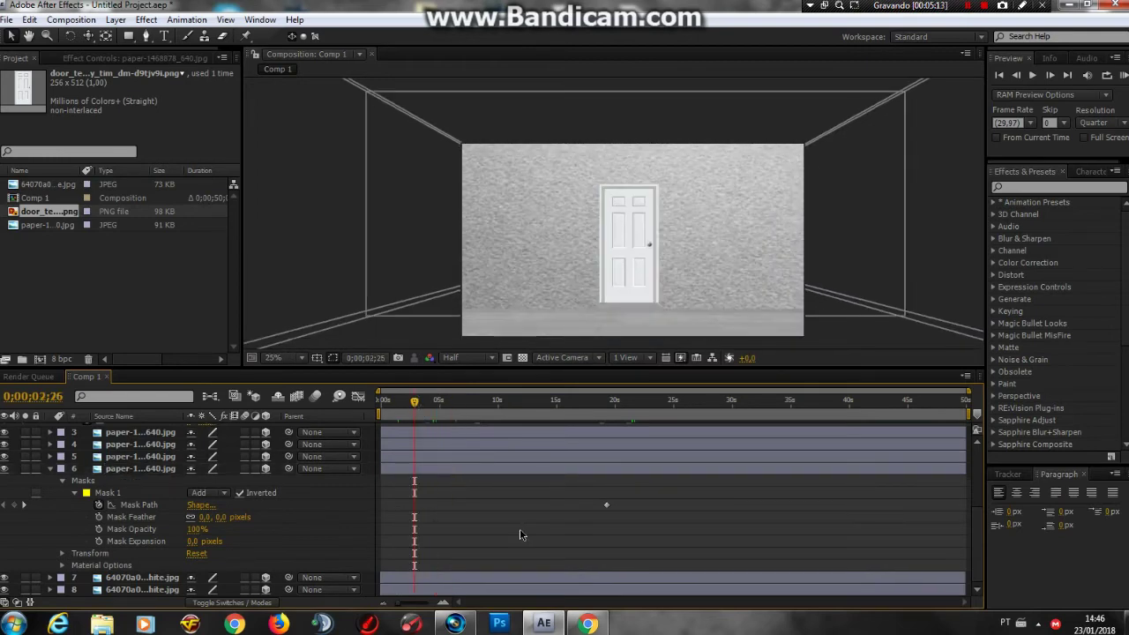
left_click(422, 402)
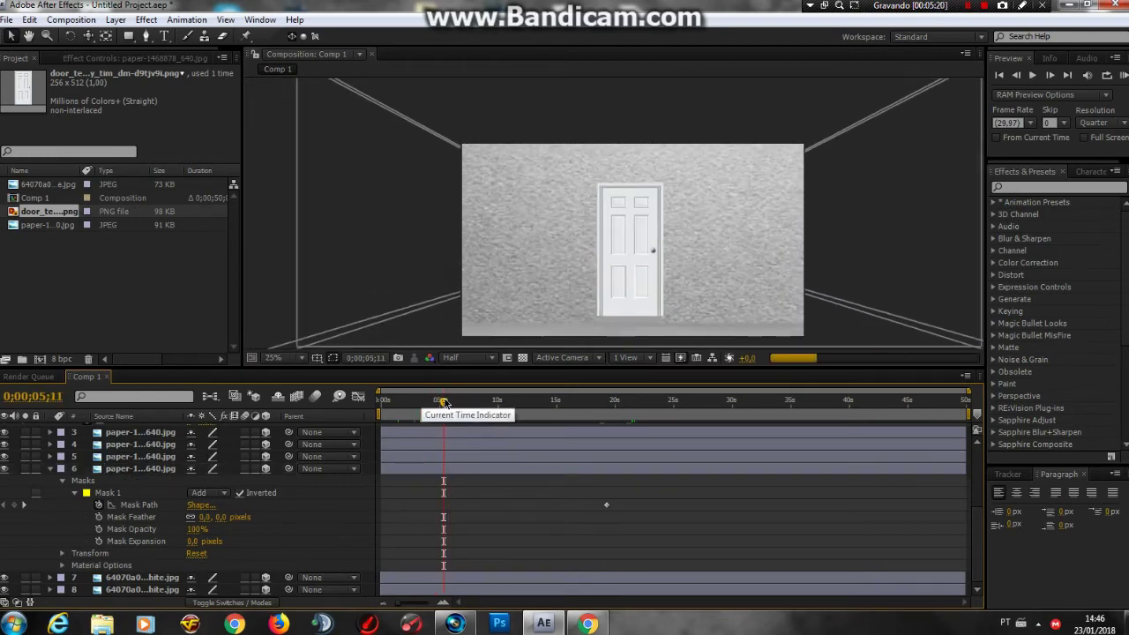
left_click_drag(422, 402, 444, 402)
scroll(633, 209, "up", 2)
left_click(583, 157)
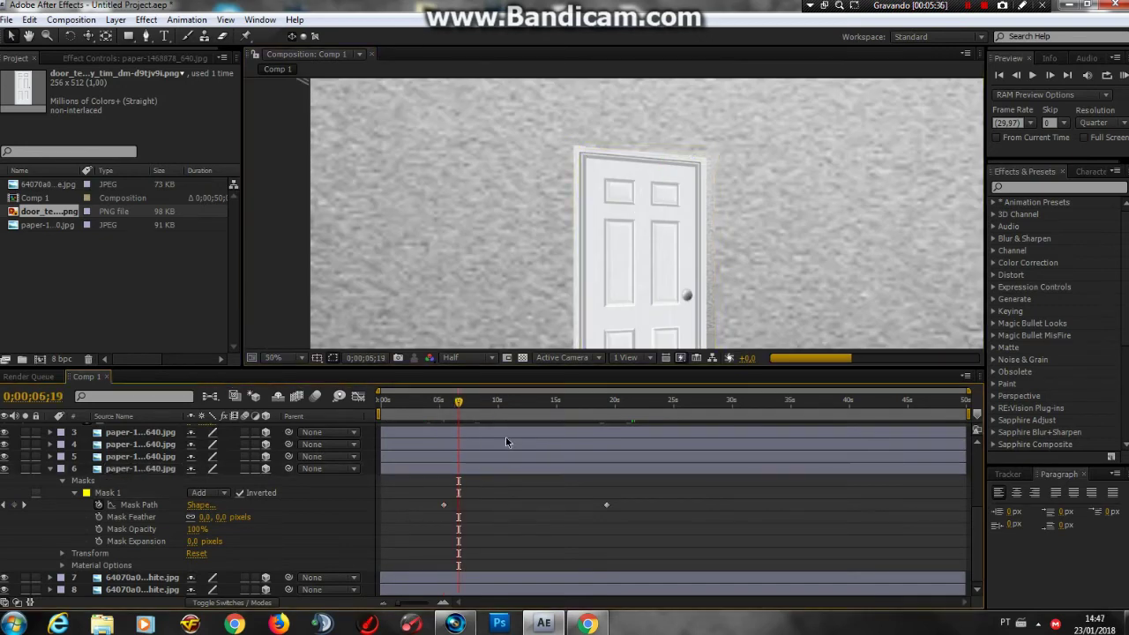
Step: Copy the Mask Path keyframe and paste it at 23;14
left_click(579, 402)
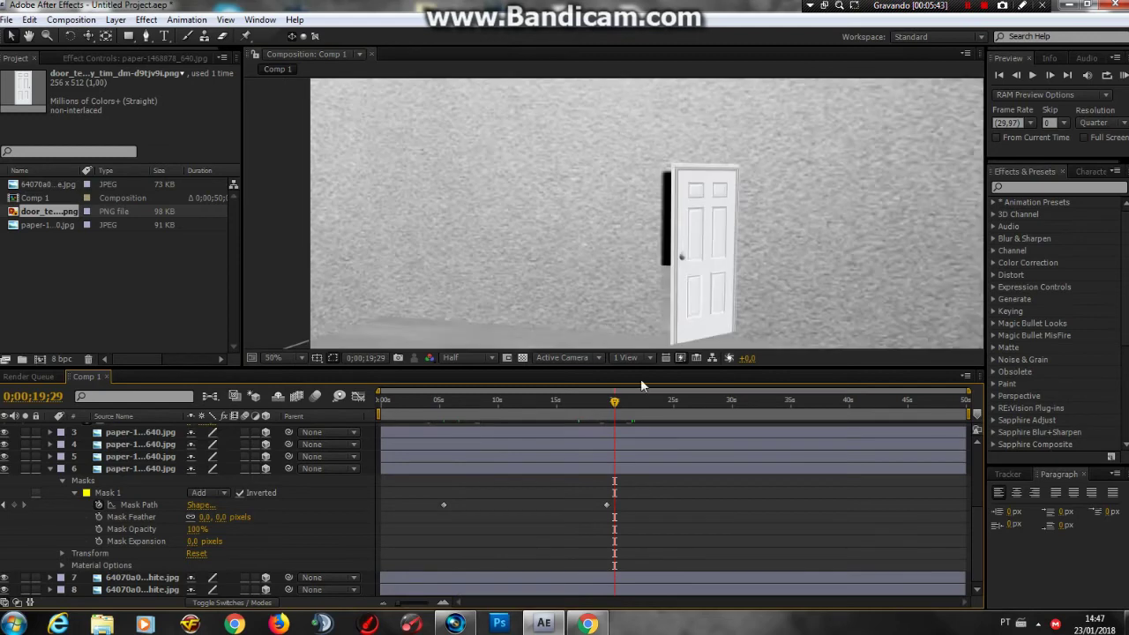
left_click(656, 402)
left_click(606, 505)
key("ctrl+c")
key("ctrl+v")
left_click(607, 402)
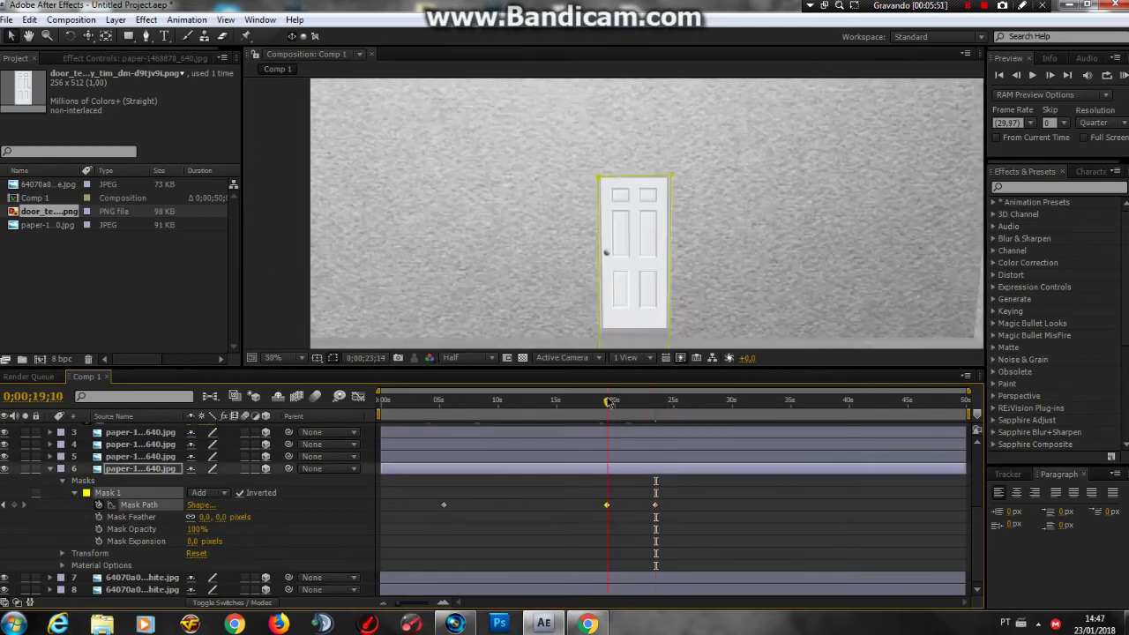
Step: Return the current time to the start of the composition
scroll(582, 139, "up", 2)
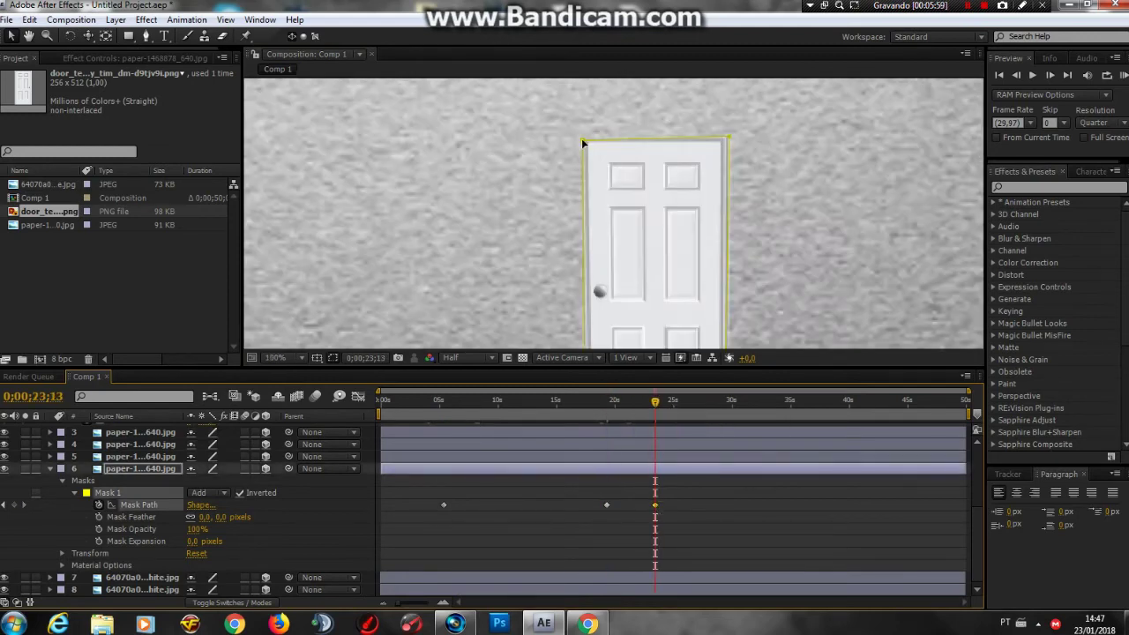
scroll(617, 221, "down", 2)
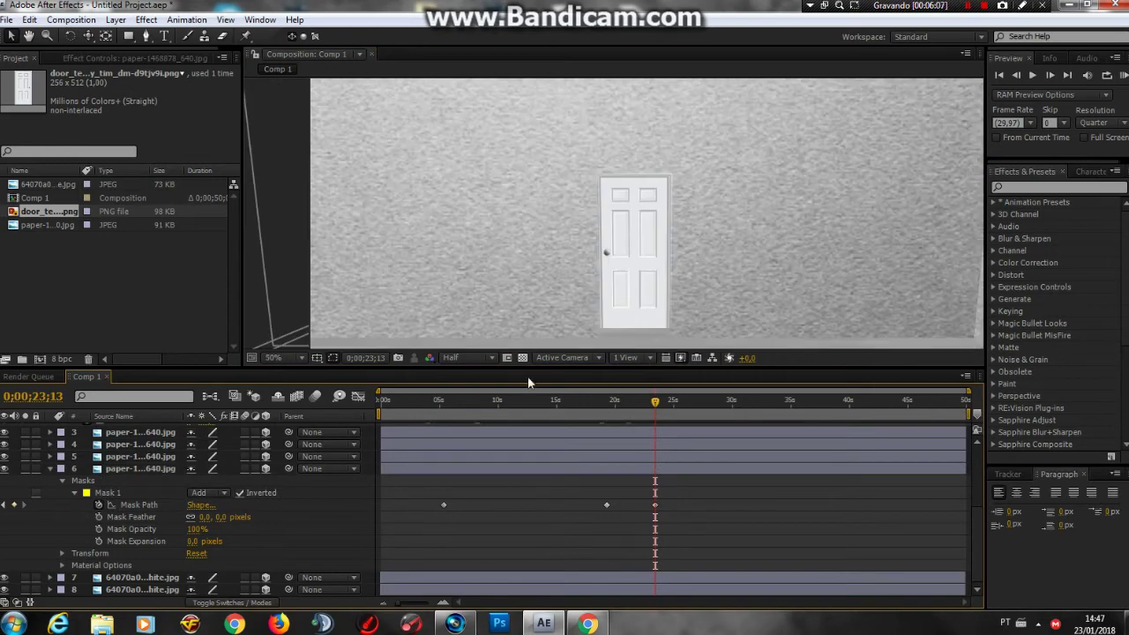
scroll(547, 468, "up", 3)
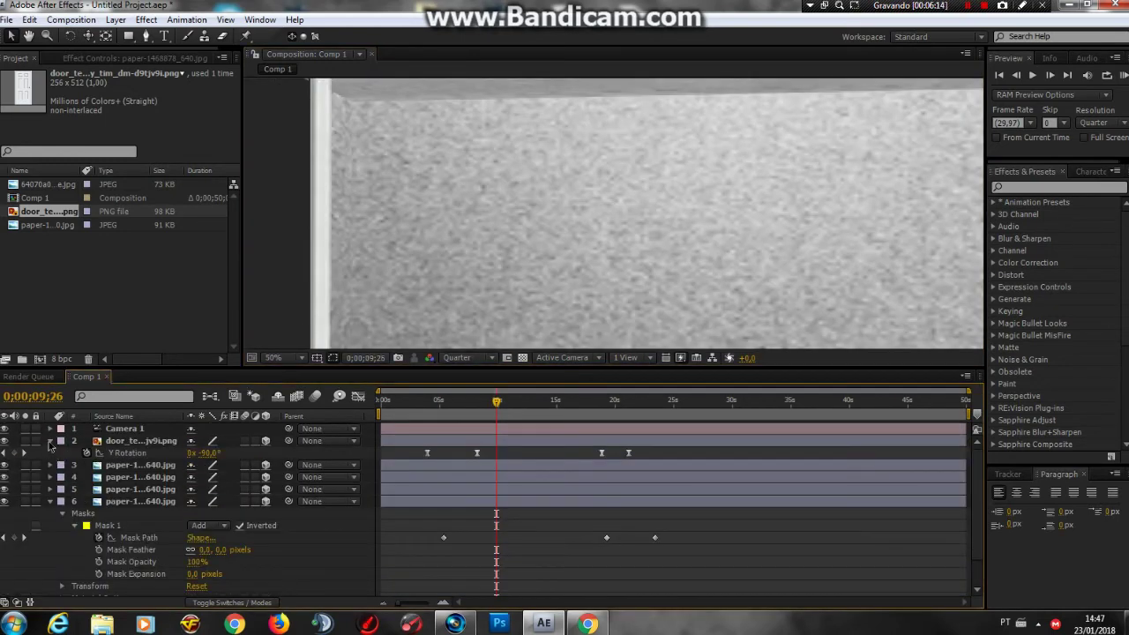
scroll(190, 496, "down", 1)
left_click_drag(497, 401, 386, 403)
left_click(275, 357)
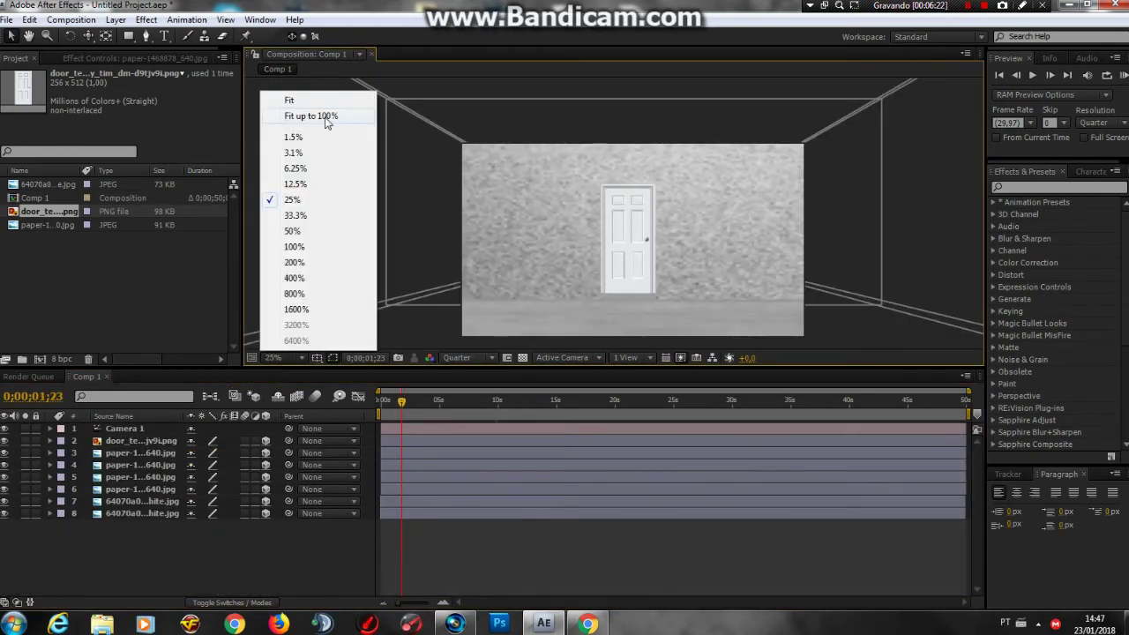
Step: Show the door's rotation and wall's Mask Path keyframes, moving the first mask keyframe to 3;27
left_click(357, 112)
left_click(575, 193)
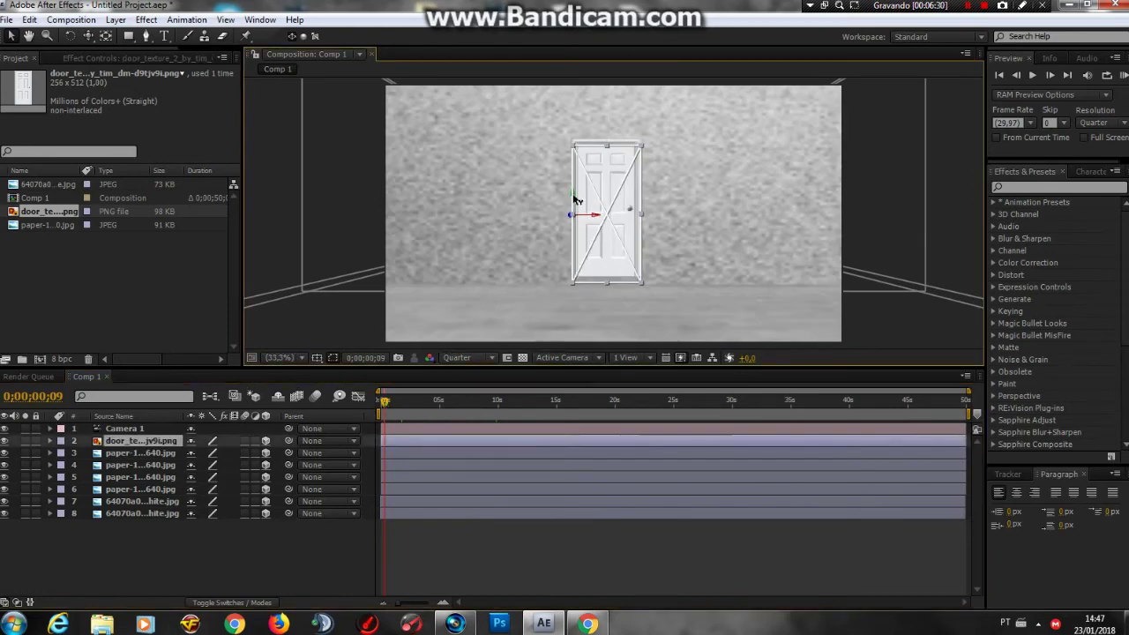
scroll(628, 121, "up", 3)
scroll(627, 121, "down", 2)
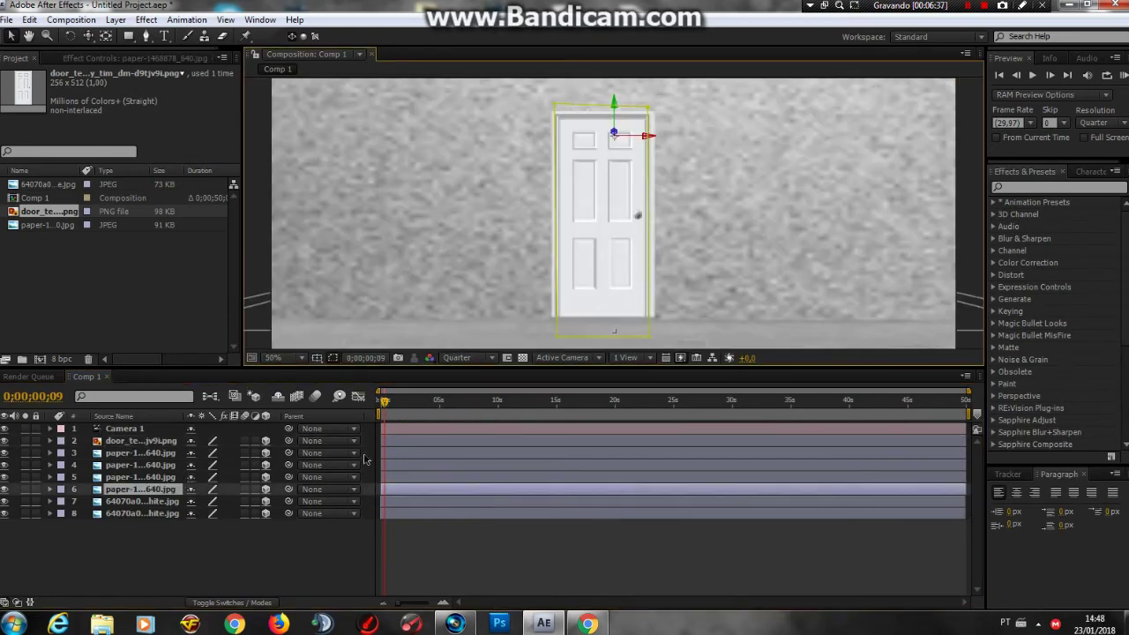
key("u")
left_click(547, 113)
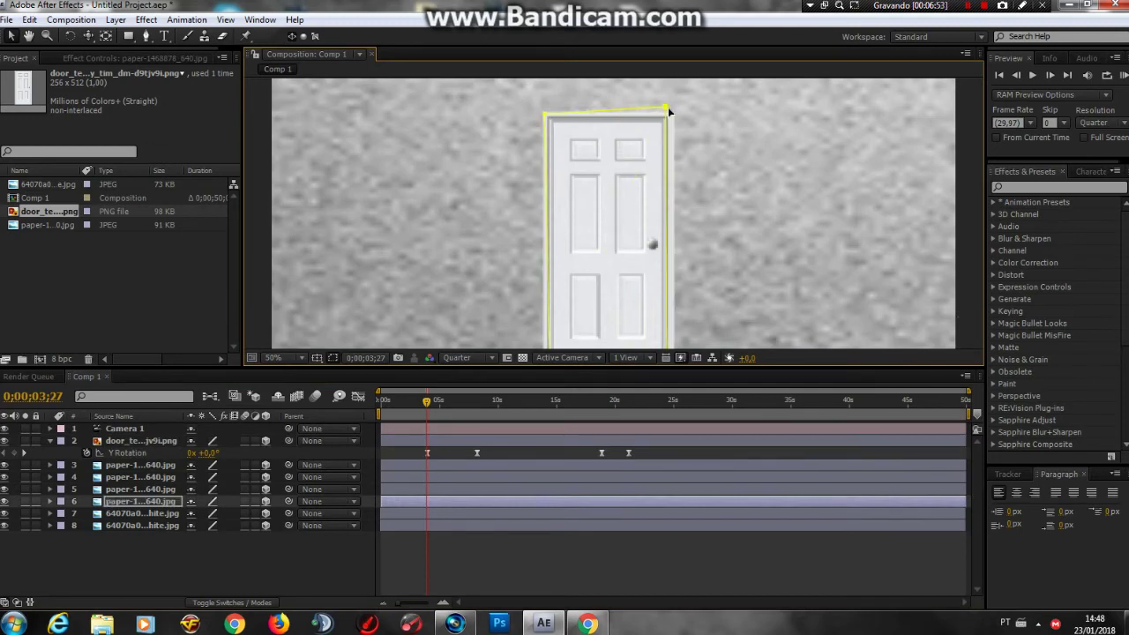
left_click(617, 195)
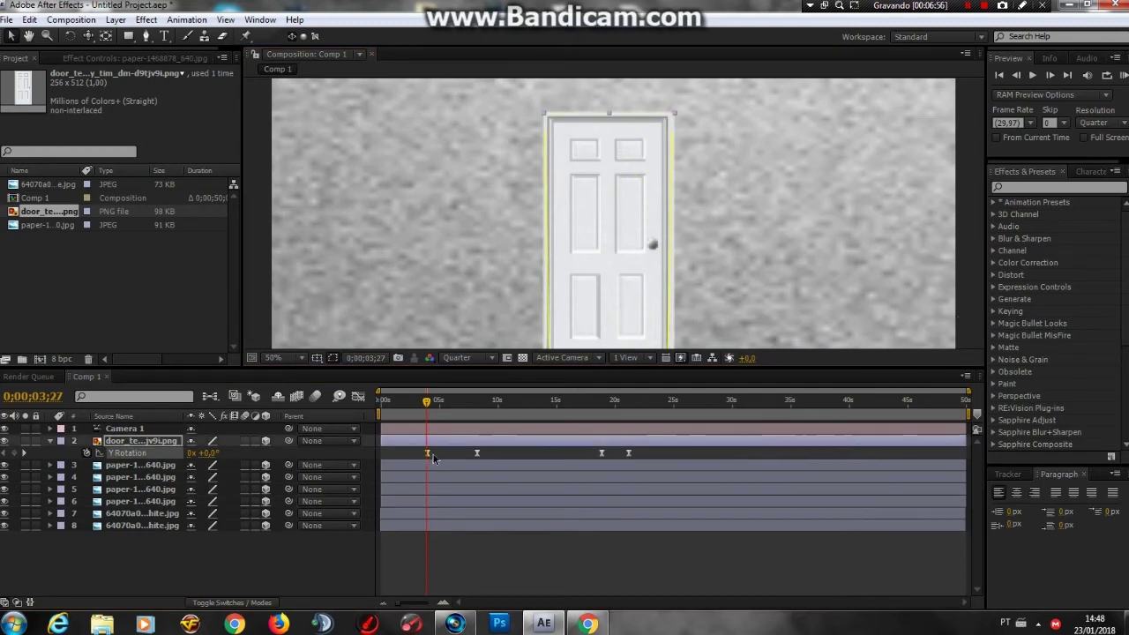
left_click(438, 501)
key("u")
left_click(443, 526)
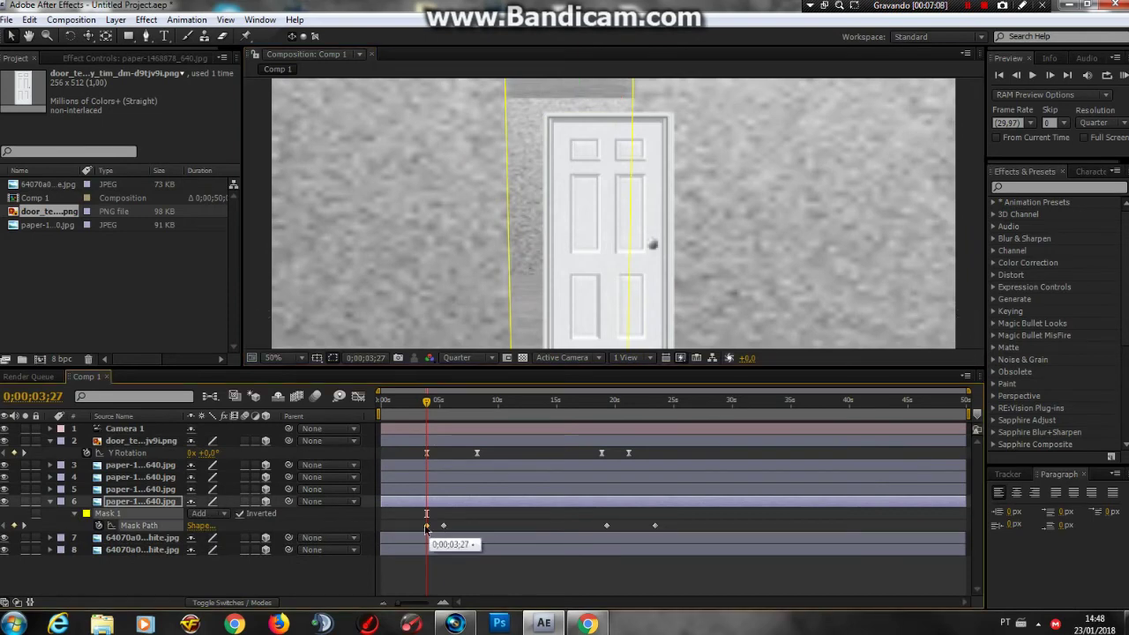
left_click_drag(427, 399, 606, 399)
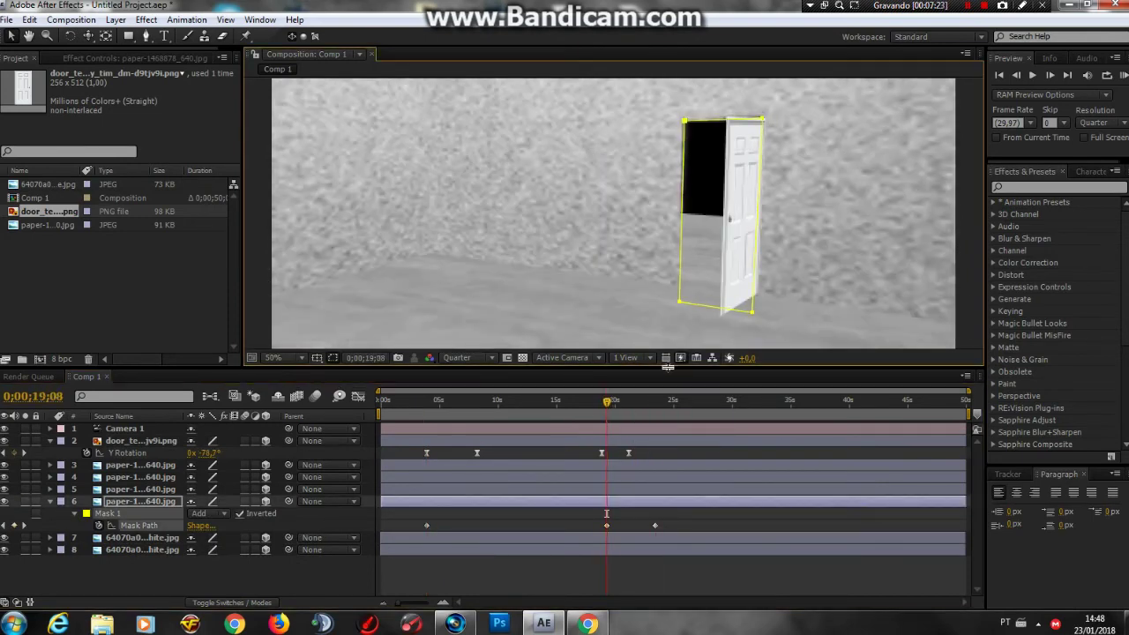
Step: At 23;14, make the doorway mask shape a rectangle around the door
left_click(656, 399)
double_click(654, 526)
key("Return")
left_click(1019, 76)
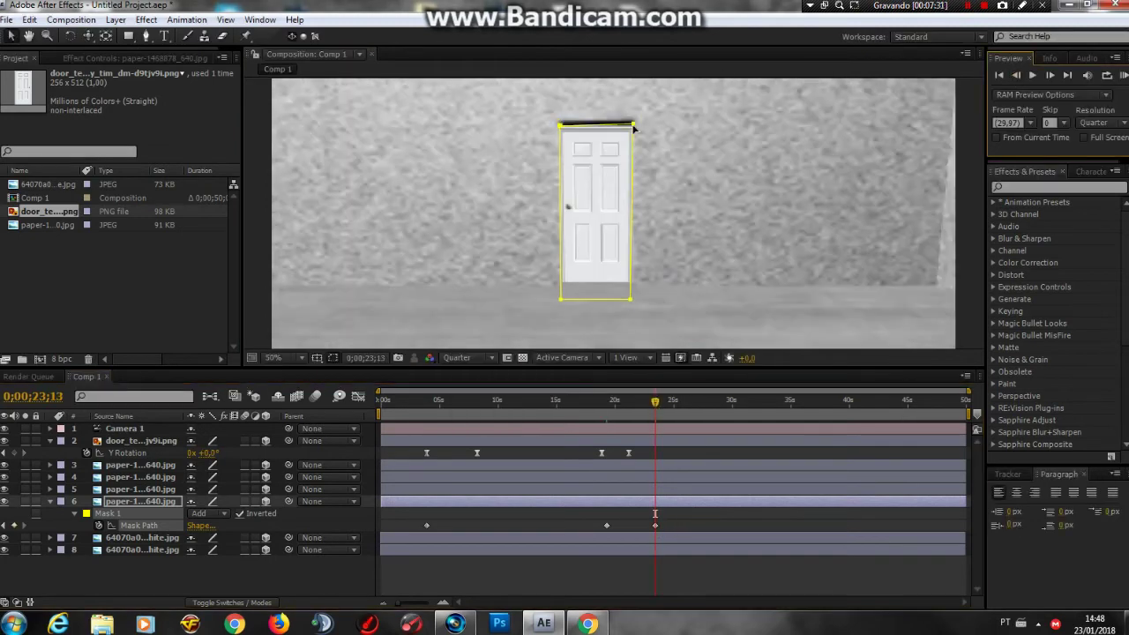
left_click(560, 304)
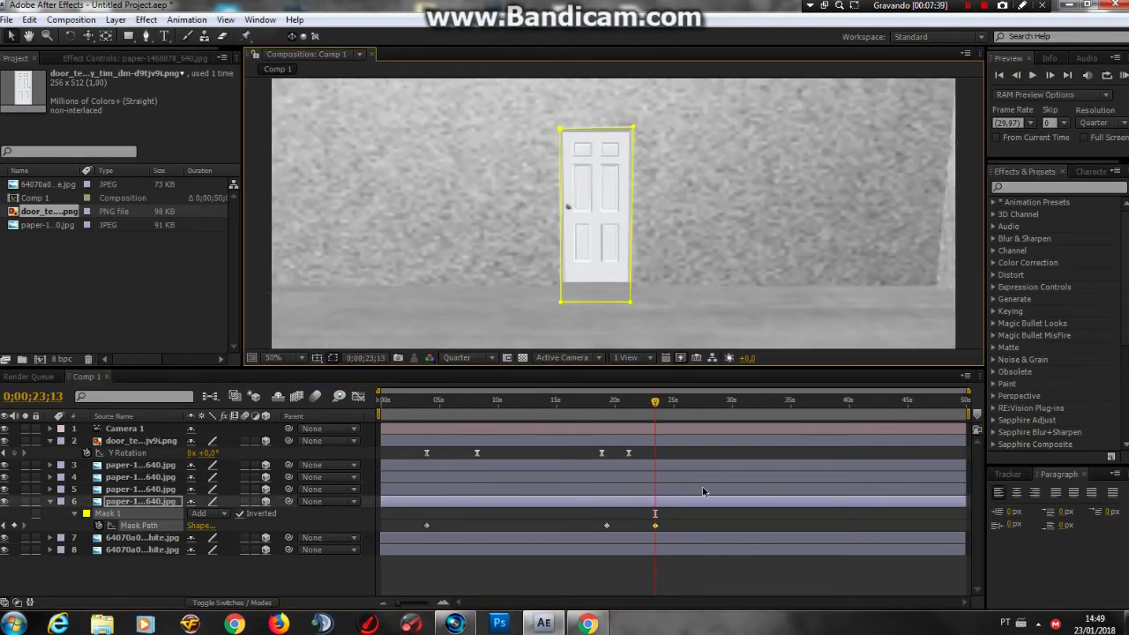
key("F2")
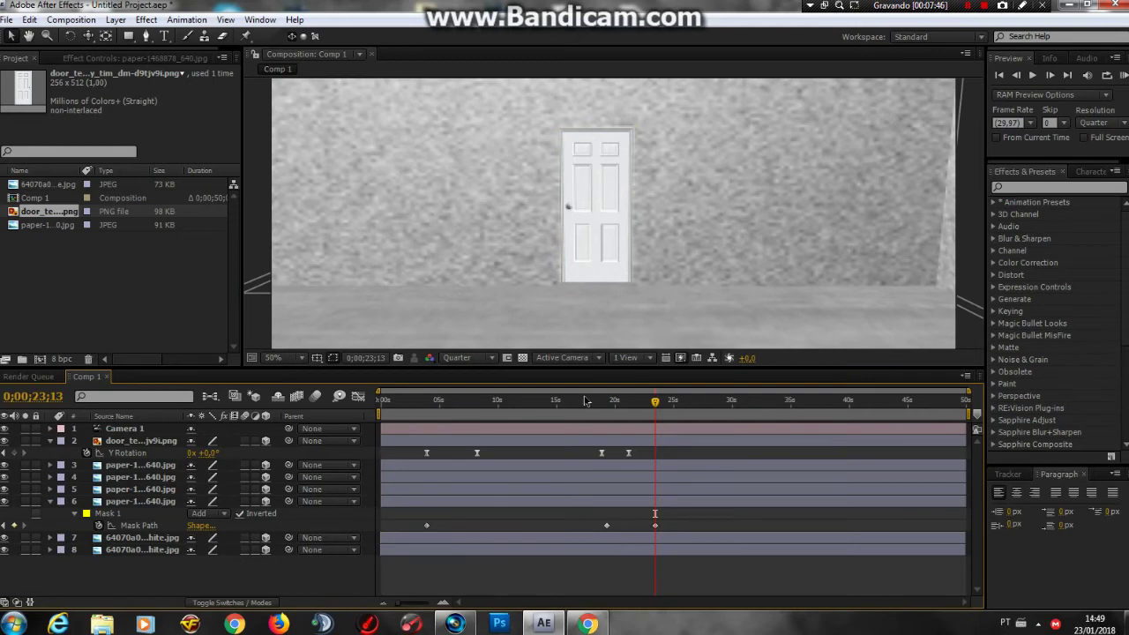
key("comma")
Step: Add a new Spot light layer and expand its Light Options
left_click(146, 20)
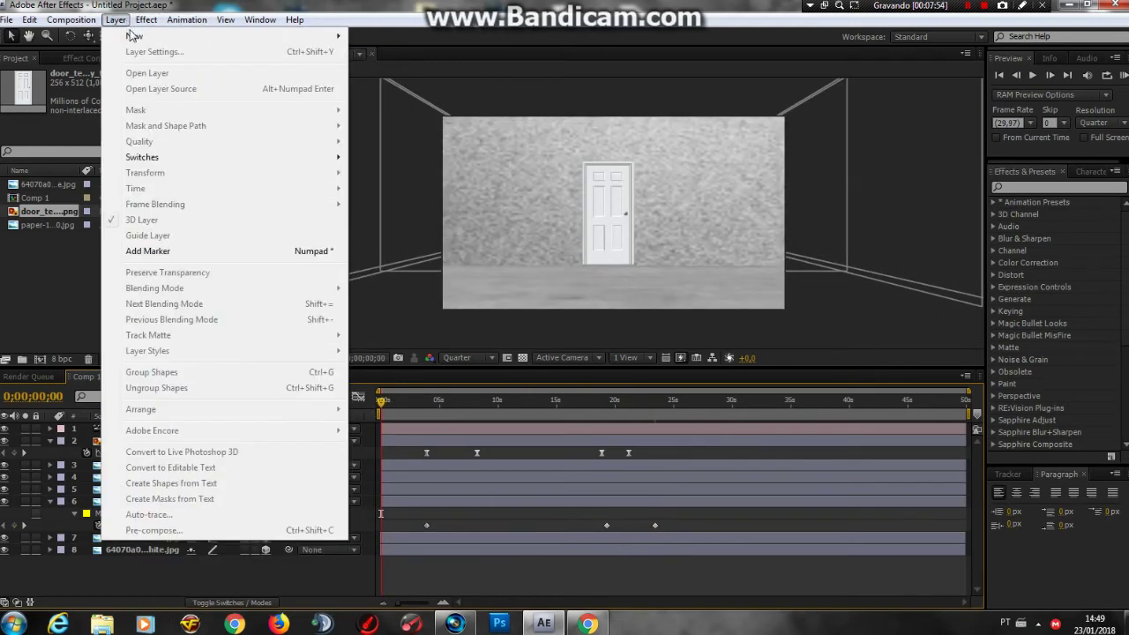
left_click(381, 68)
left_click(572, 435)
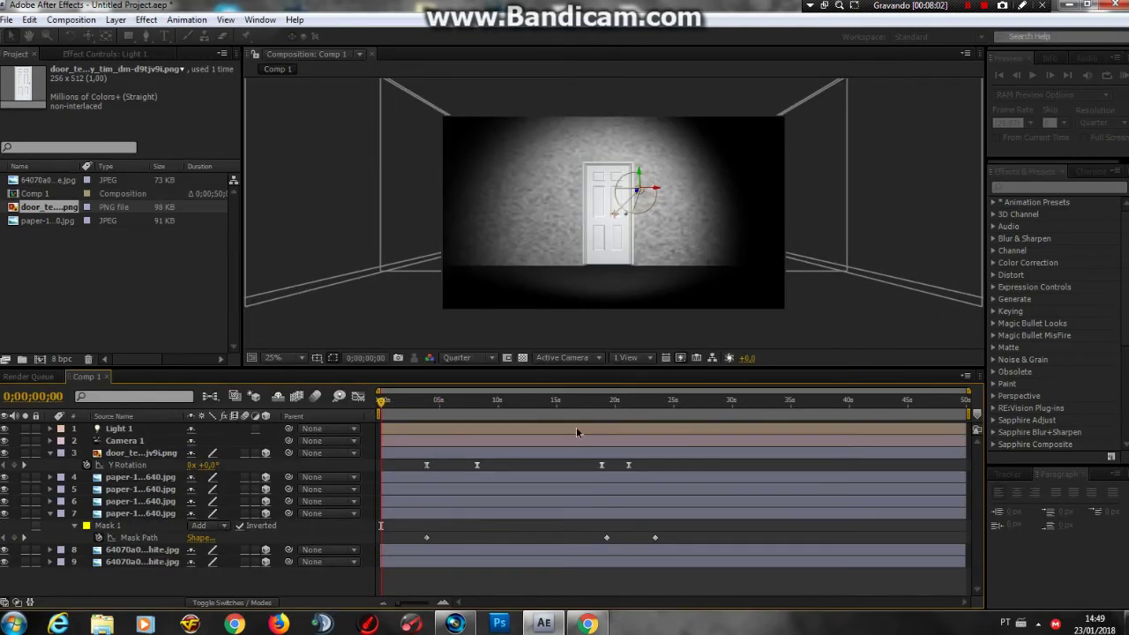
left_click(49, 429)
left_click(62, 441)
left_click(61, 441)
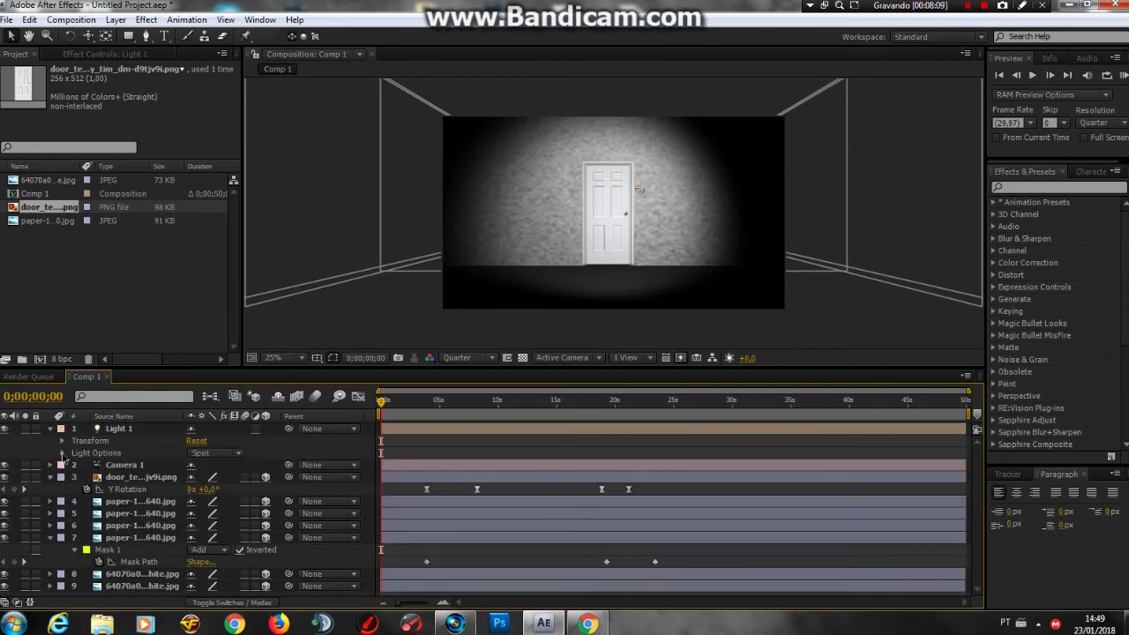
left_click(62, 452)
Step: Widen the spot cone to 100°, move the light upper right and aim it at the door
left_click_drag(198, 489, 401, 491)
left_click_drag(659, 183, 723, 156)
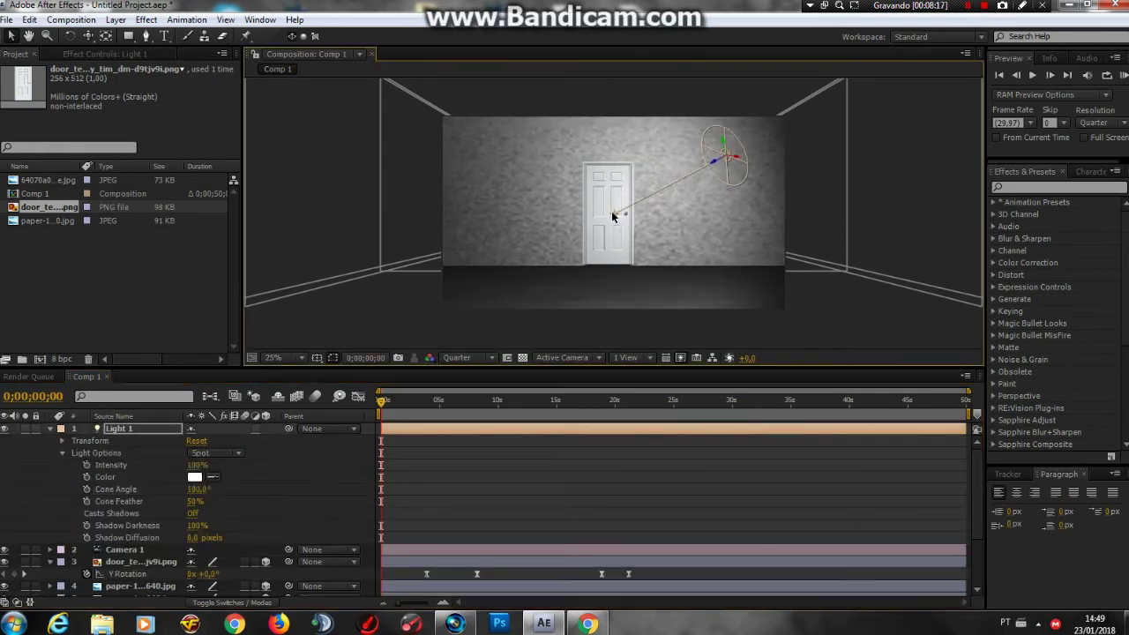
left_click_drag(710, 288, 468, 150)
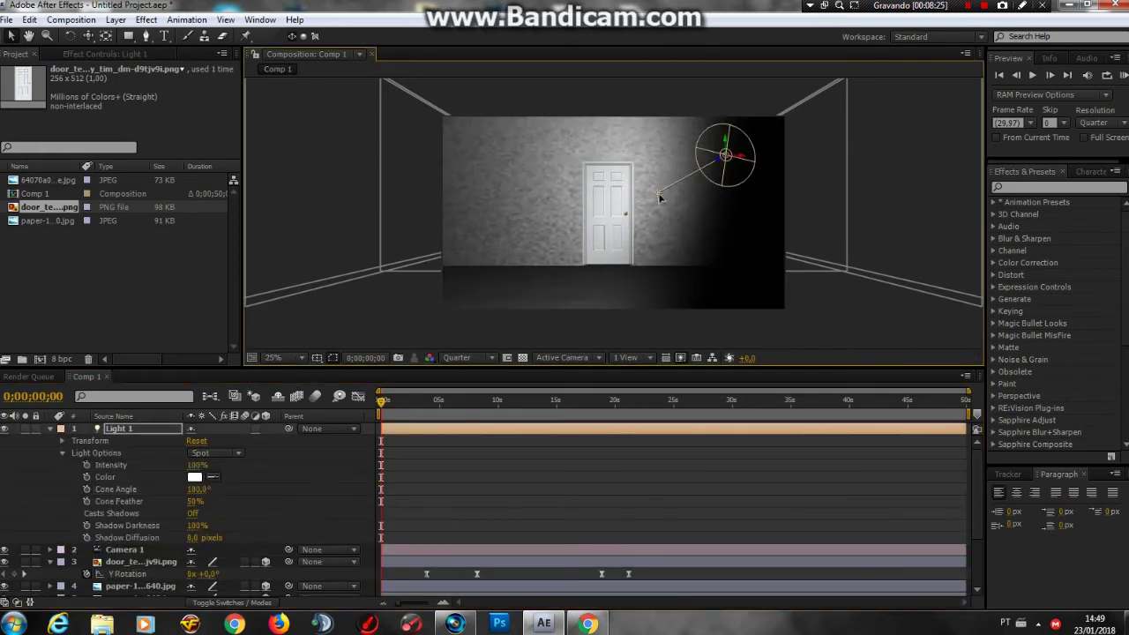
Step: Try Parallel and other light types, keep Spot, and scrub to preview the door swing
left_click(215, 453)
left_click(250, 439)
left_click(214, 453)
left_click(216, 483)
left_click(214, 452)
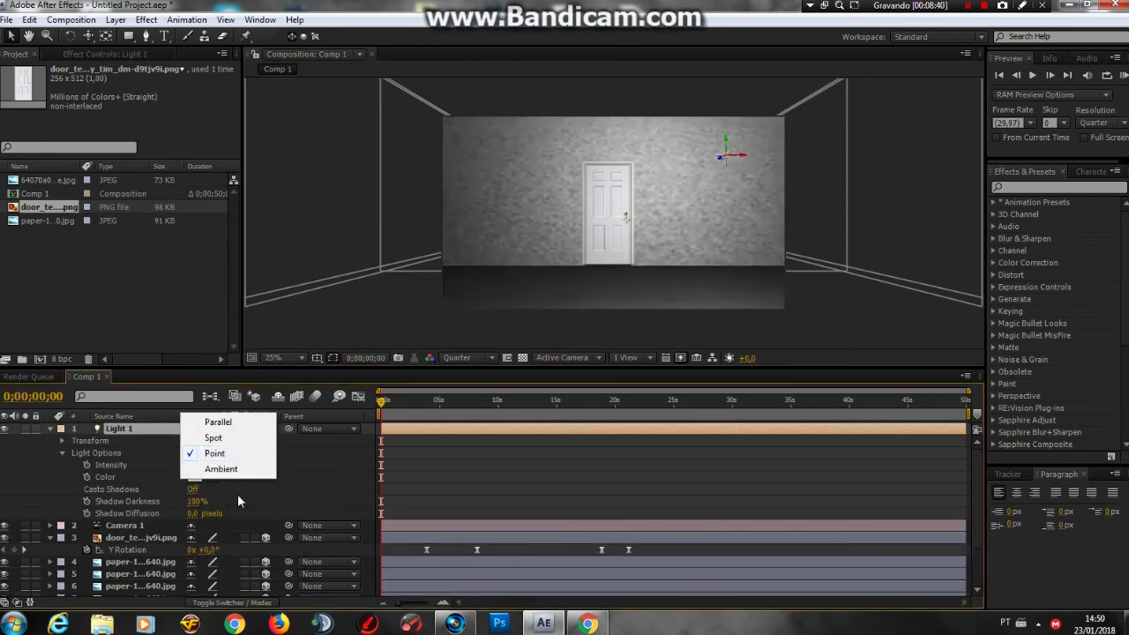
left_click(216, 468)
left_click(214, 452)
left_click(216, 422)
left_click(214, 453)
left_click(216, 453)
left_click(386, 404)
mouse_move(388, 406)
left_mouse_down()
mouse_move(502, 404)
mouse_move(386, 404)
left_mouse_up()
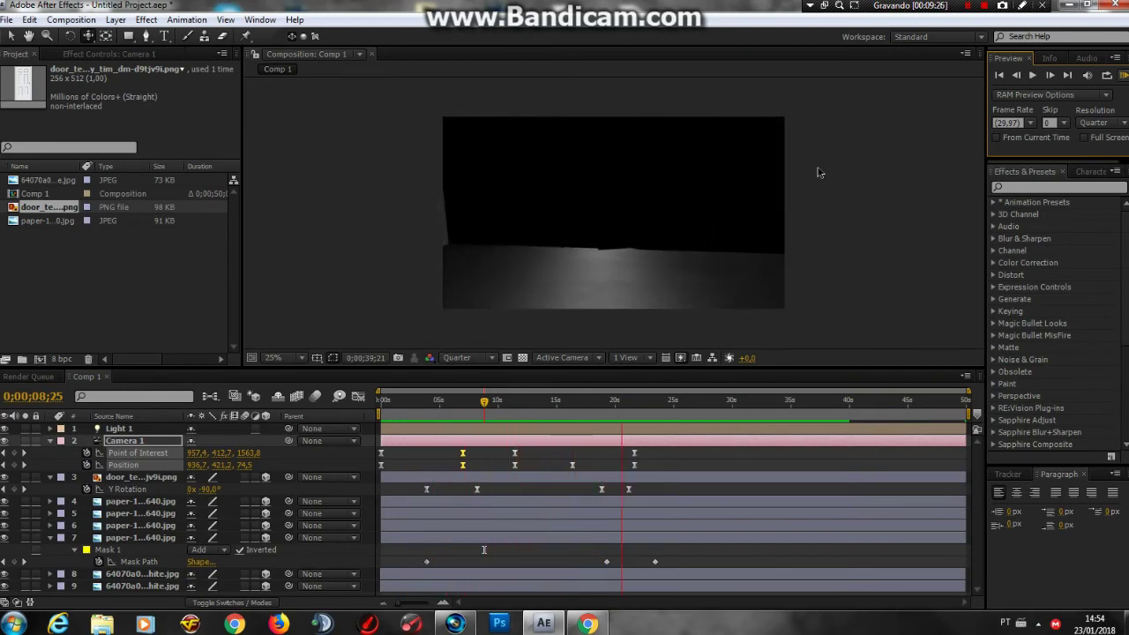
Step: At the door-opening frame near 9;15, add a Point light and trim its in point there
left_click_drag(547, 401, 514, 403)
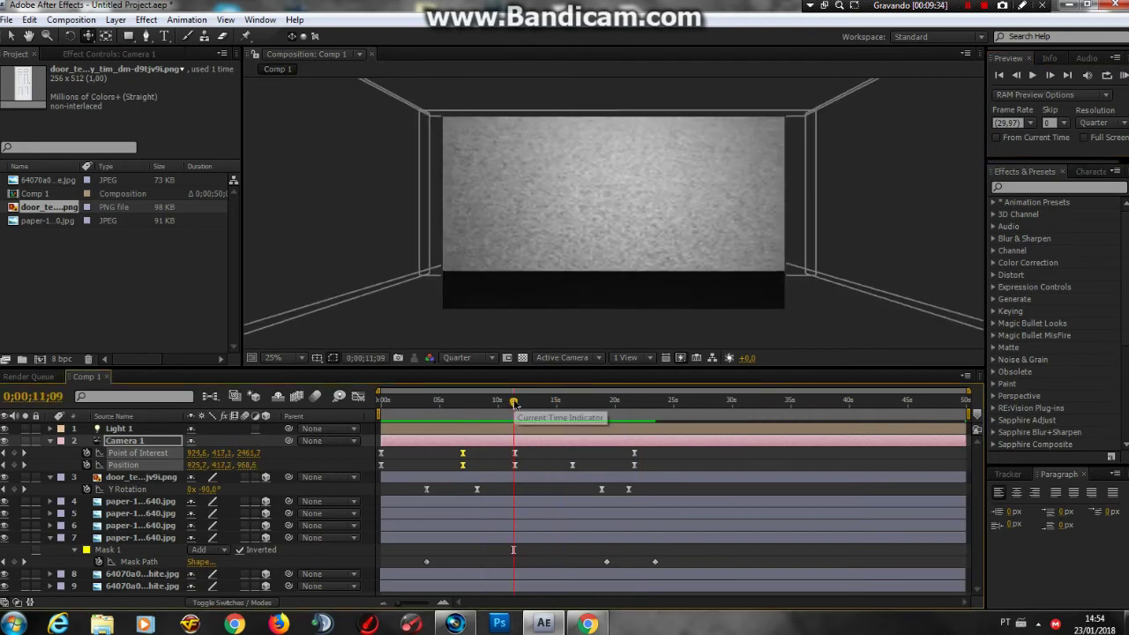
left_click_drag(517, 403, 492, 403)
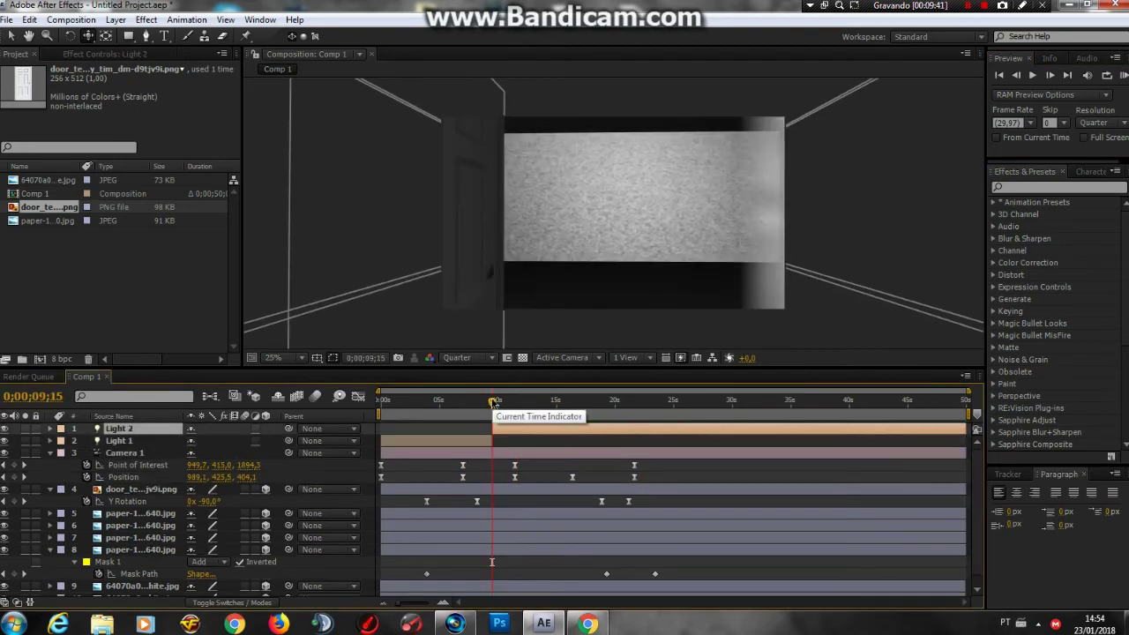
key("ctrl+alt+shift+l")
key("Return")
left_click(493, 403)
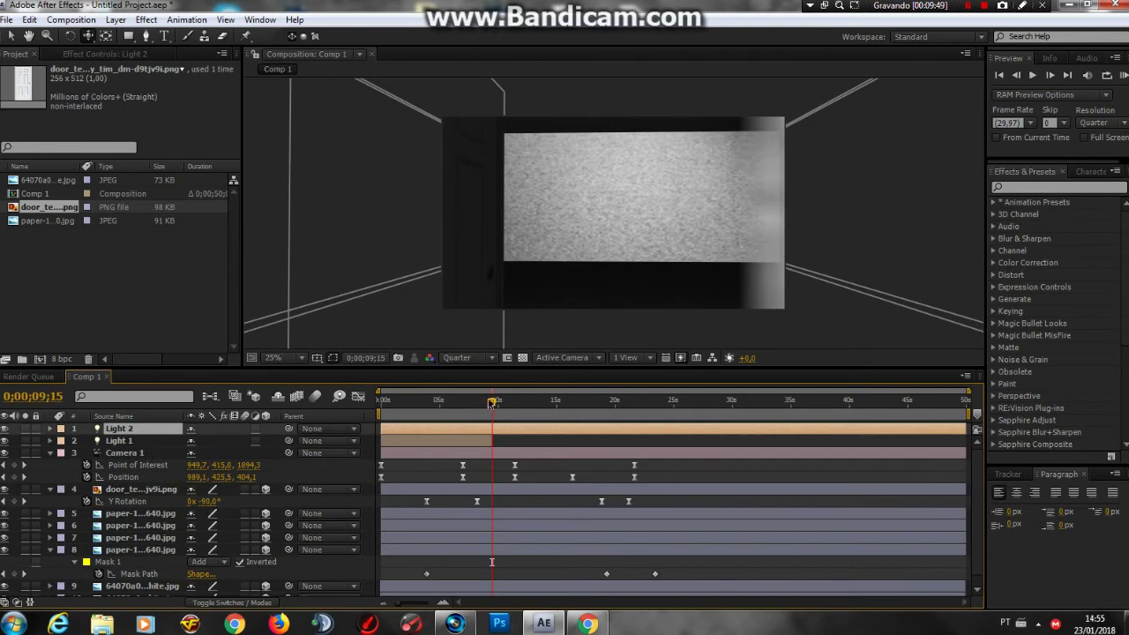
key("alt+bracketleft")
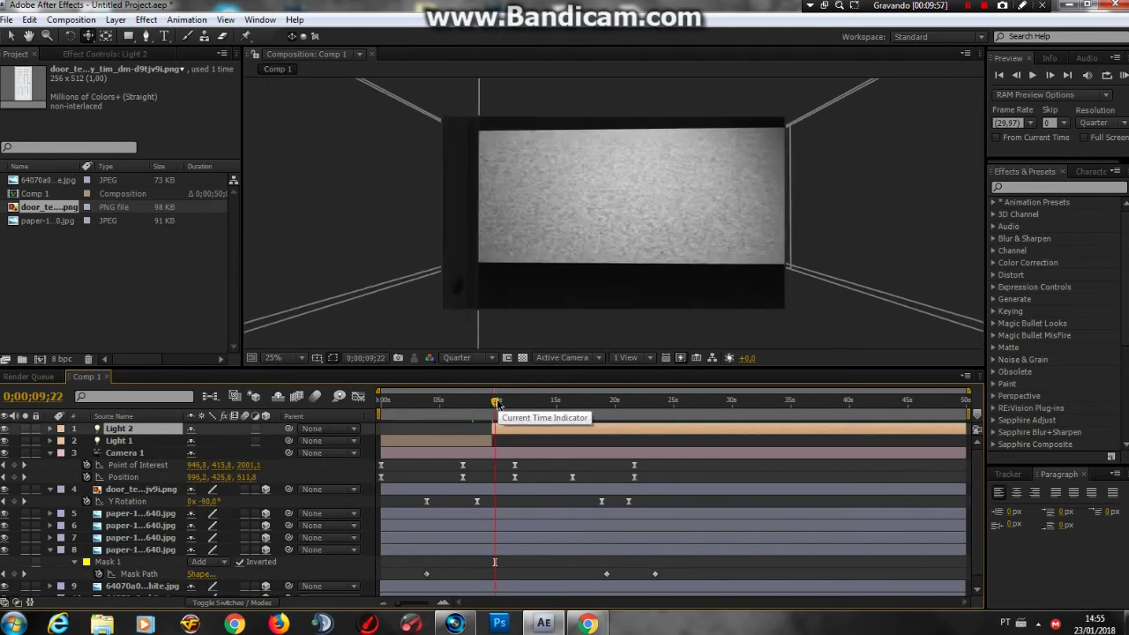
Step: Move to 10;08, show Light 2's properties and frame the room in a custom 3D view
left_click_drag(494, 403, 500, 403)
key("comma")
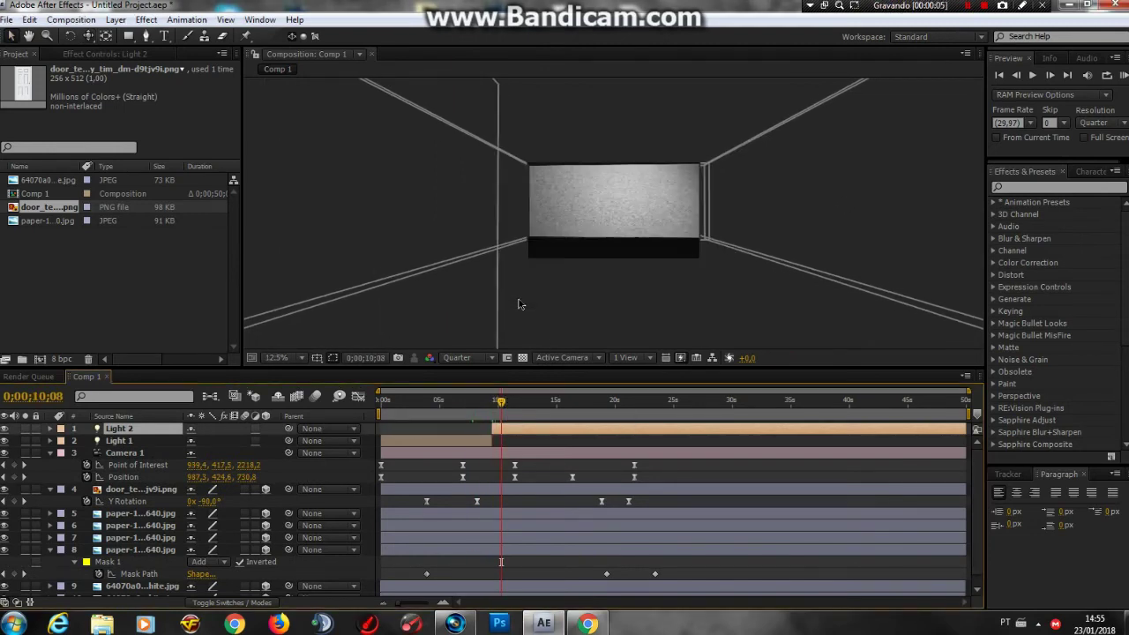
left_click(50, 429)
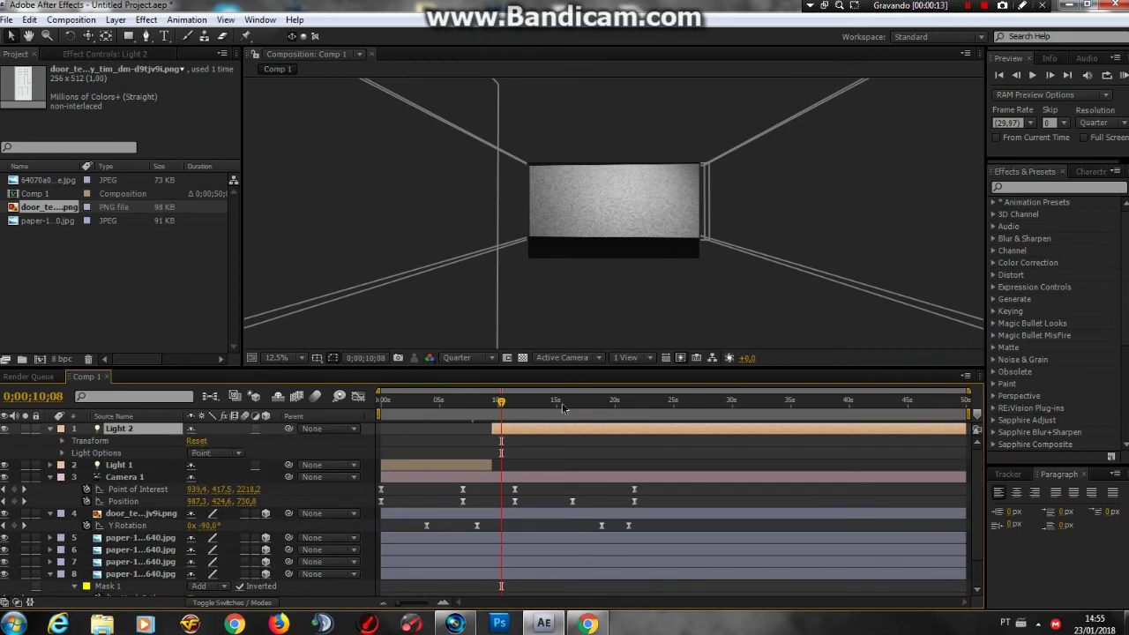
key("F11")
key("period")
left_click_drag(642, 223, 705, 267)
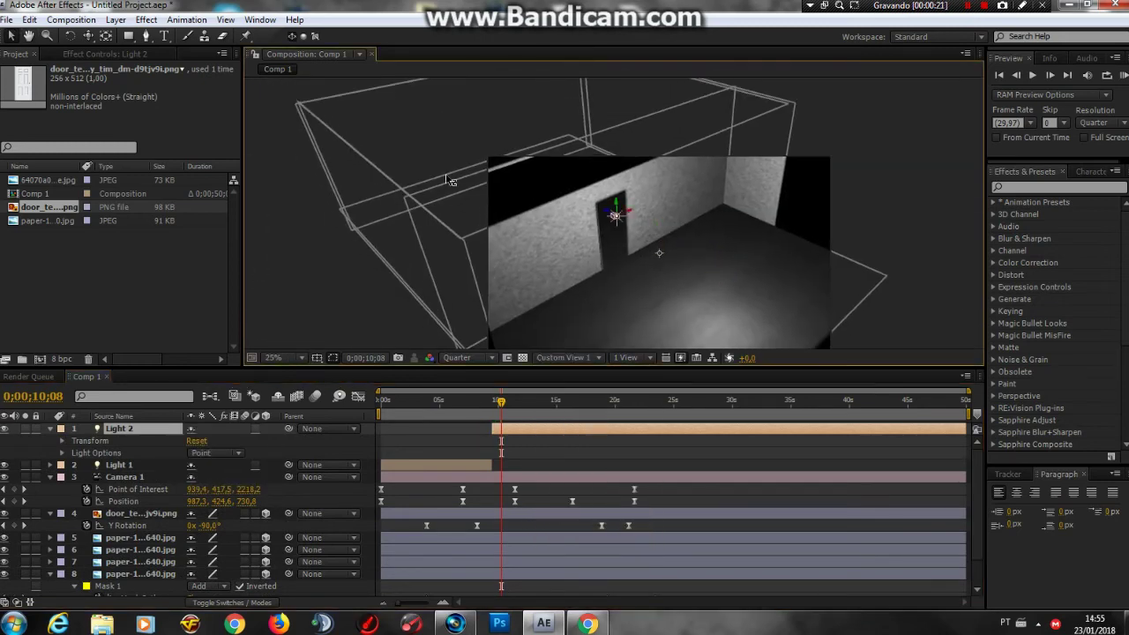
Step: Place the point light near the doorway, comparing custom and active camera views
left_click_drag(615, 215, 603, 209)
left_click(599, 358)
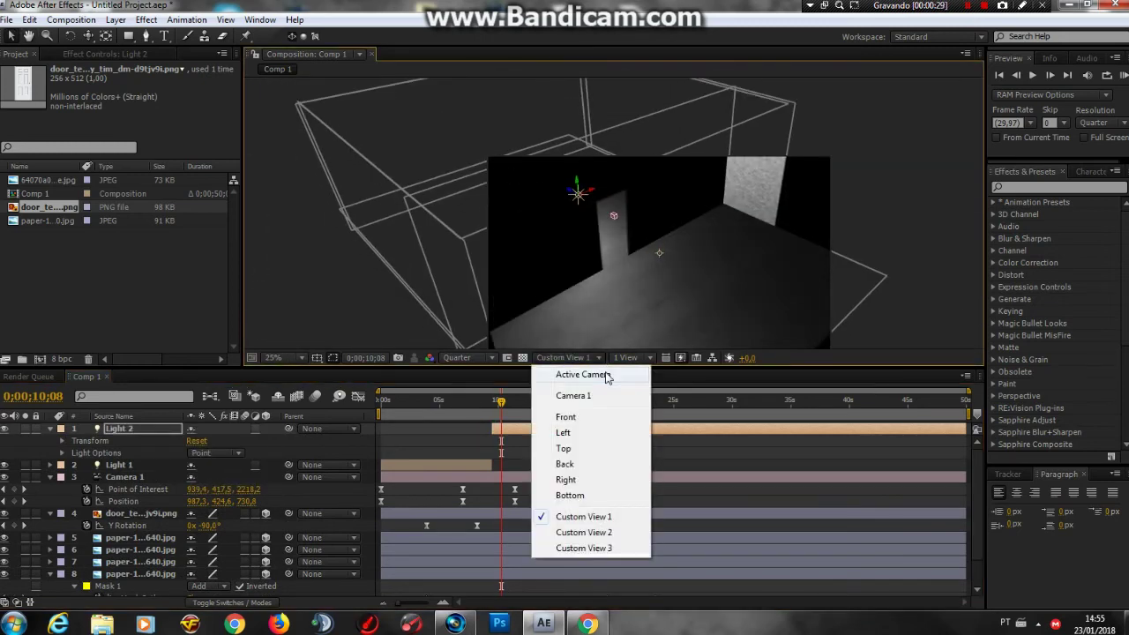
left_click(602, 372)
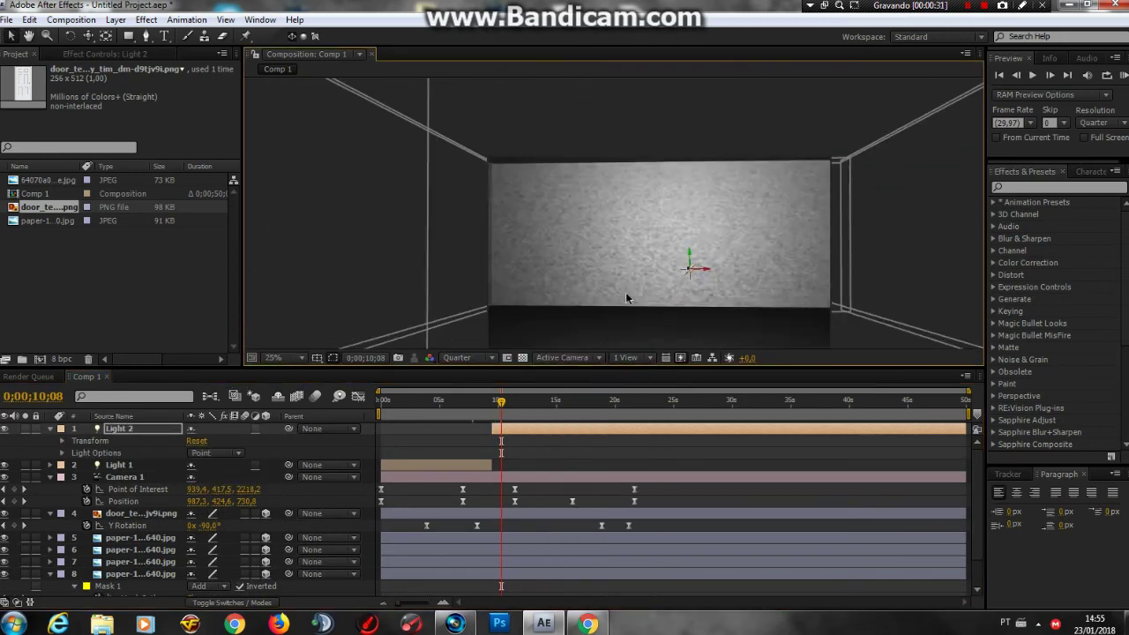
left_click(584, 358)
left_click(584, 516)
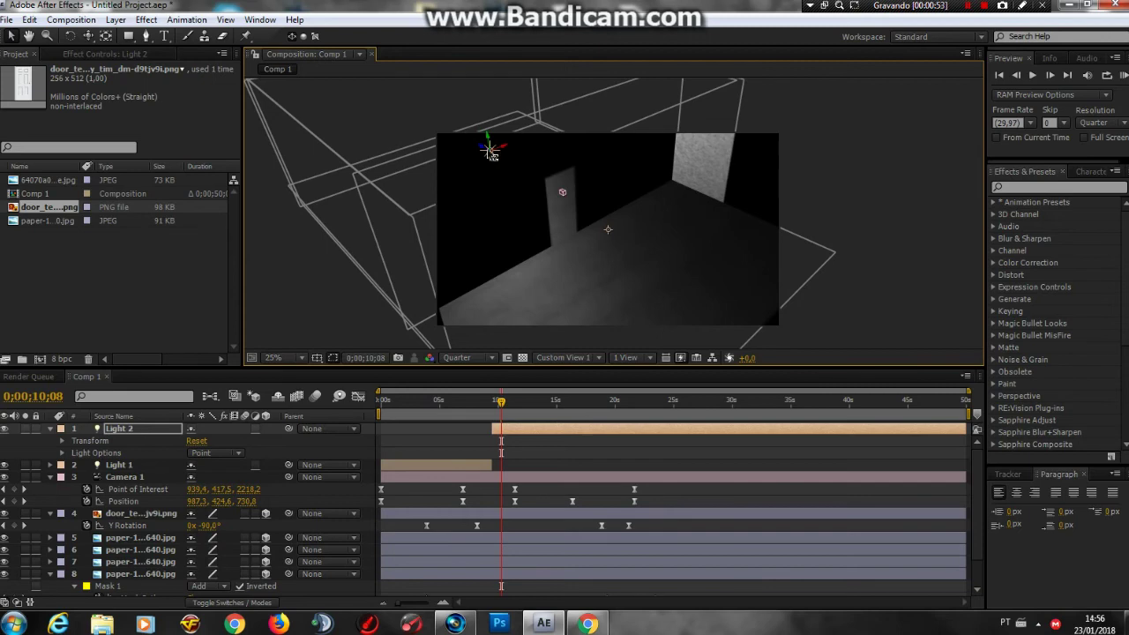
left_click(563, 357)
left_click(573, 375)
Step: At about 21 seconds, move the wall layer's last doorway Mask Path keyframe earlier
left_click_drag(501, 401, 629, 401)
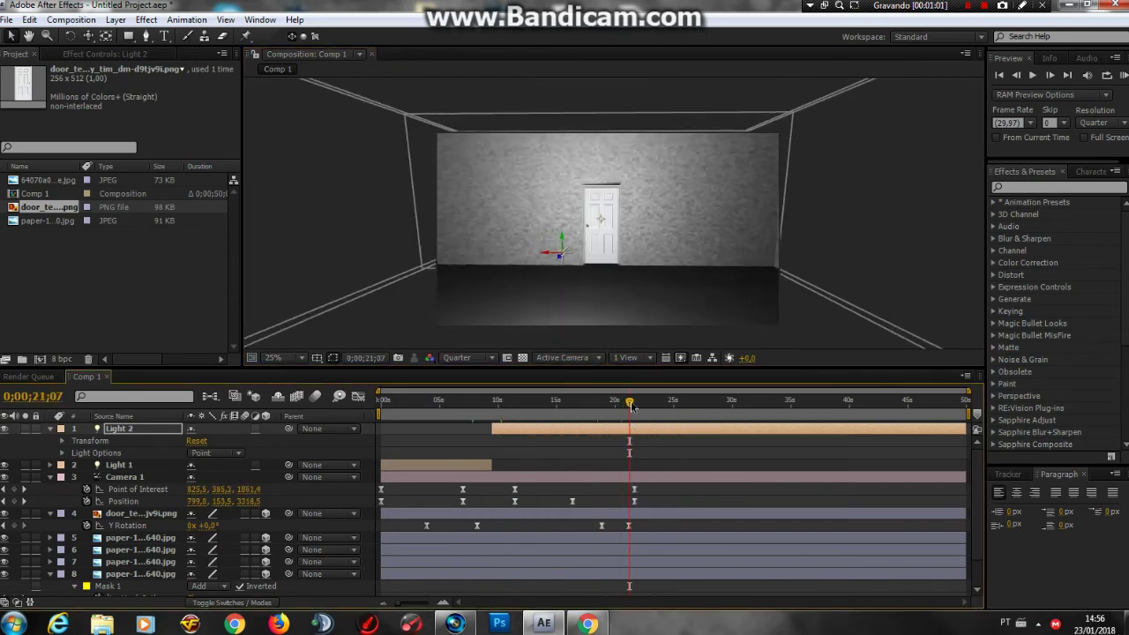
left_click(497, 254)
key("m")
mouse_move(629, 565)
left_mouse_down()
mouse_move(642, 565)
mouse_move(628, 573)
left_mouse_up()
key("period")
key("period")
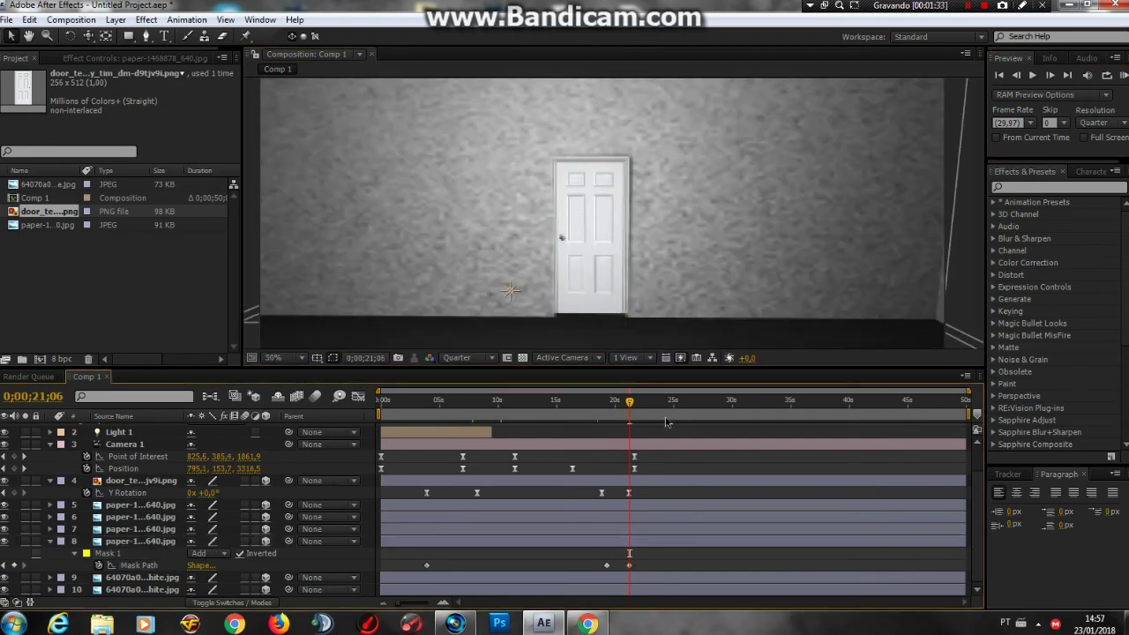
Step: Select the last mask keyframe, hide the mask outline and step forward one frame
left_click(631, 566)
key("ctrl+shift+i")
left_click(1050, 76)
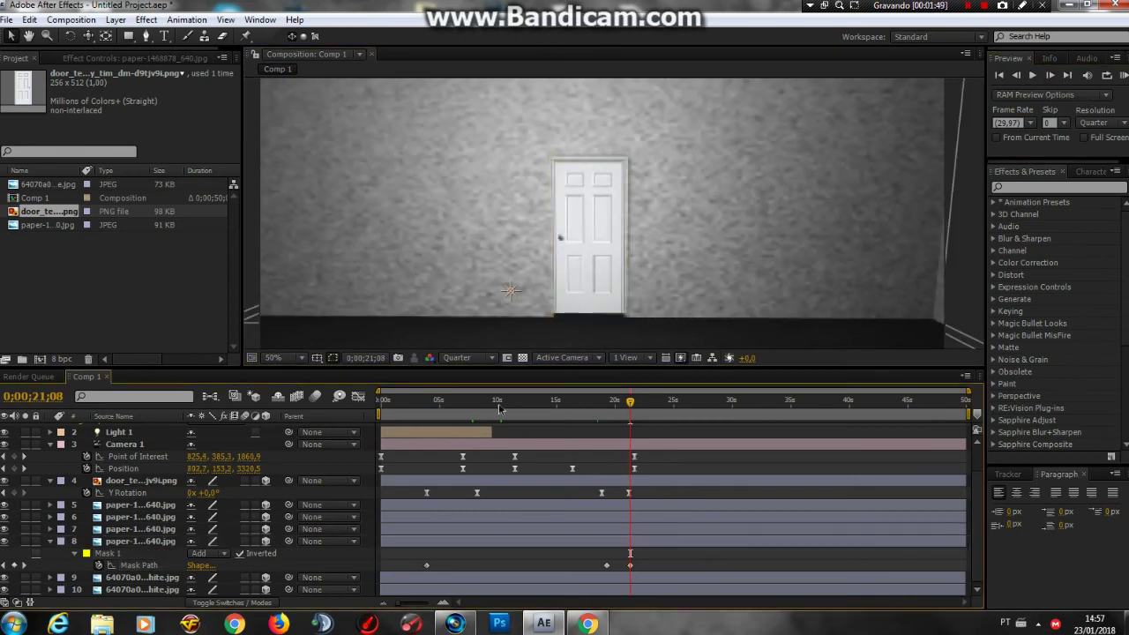
Step: Step through frames around the door opening, settle near 9;15 and select the point light
left_click(487, 401)
scroll(607, 324, "down", 2)
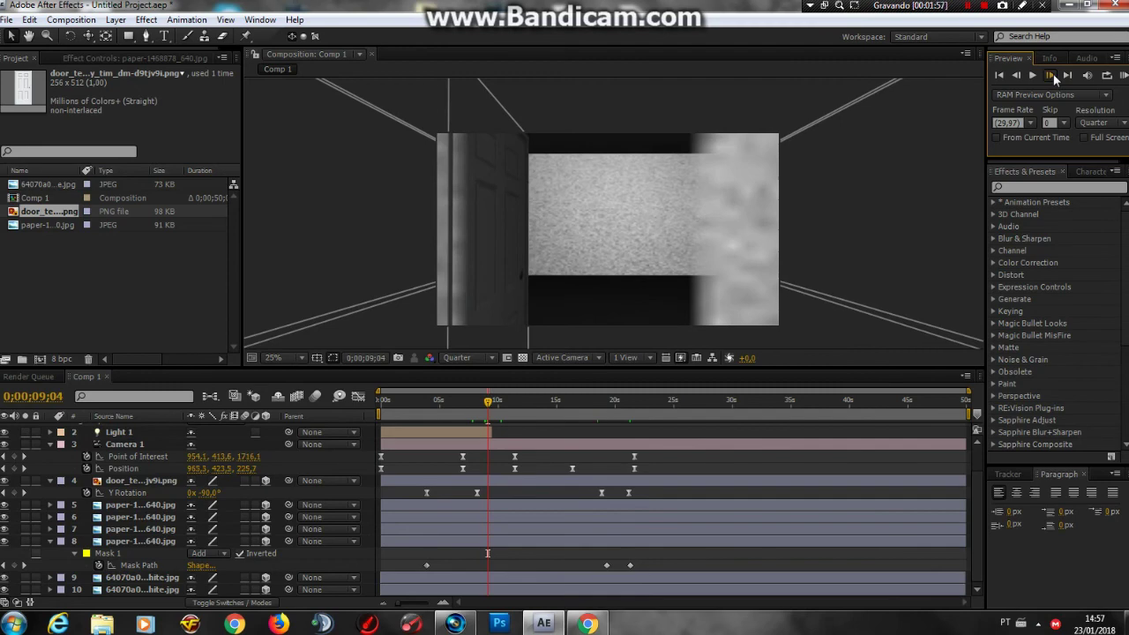
left_click(1054, 75)
left_click(1053, 75)
left_click(1053, 75)
left_click(1053, 74)
left_click(1053, 75)
left_click(1053, 75)
left_click(1054, 76)
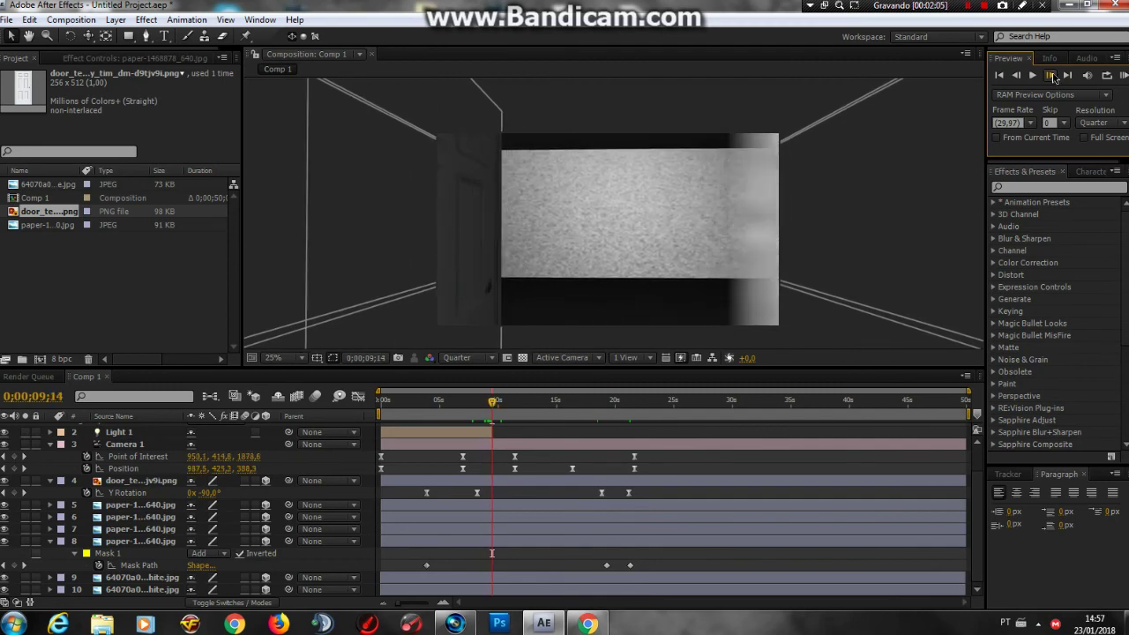
left_click(1053, 75)
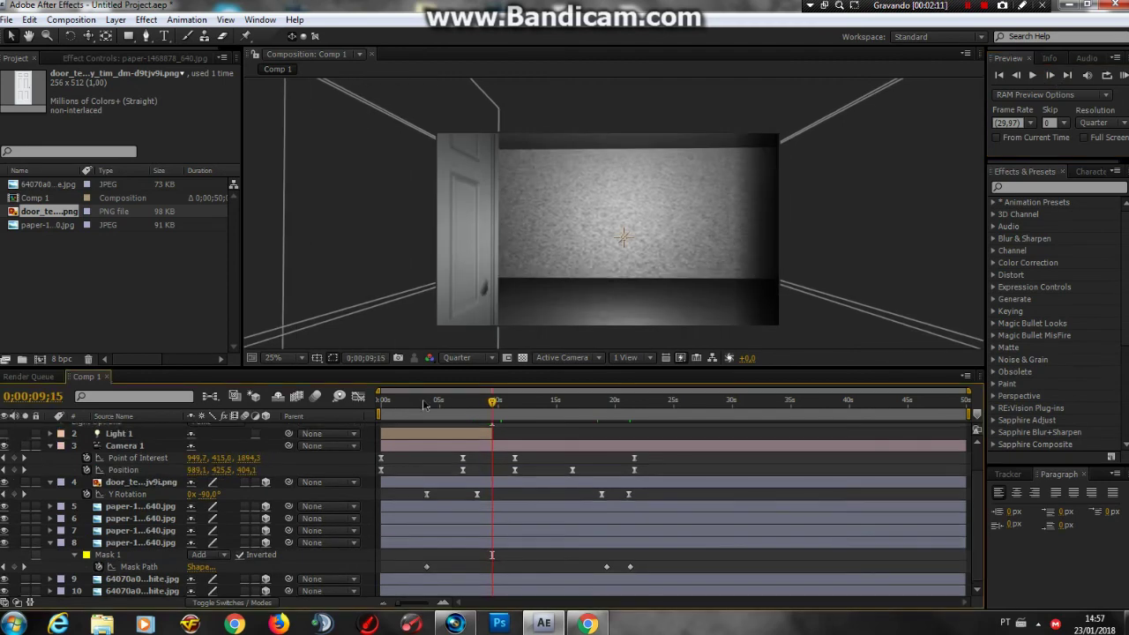
left_click(432, 401)
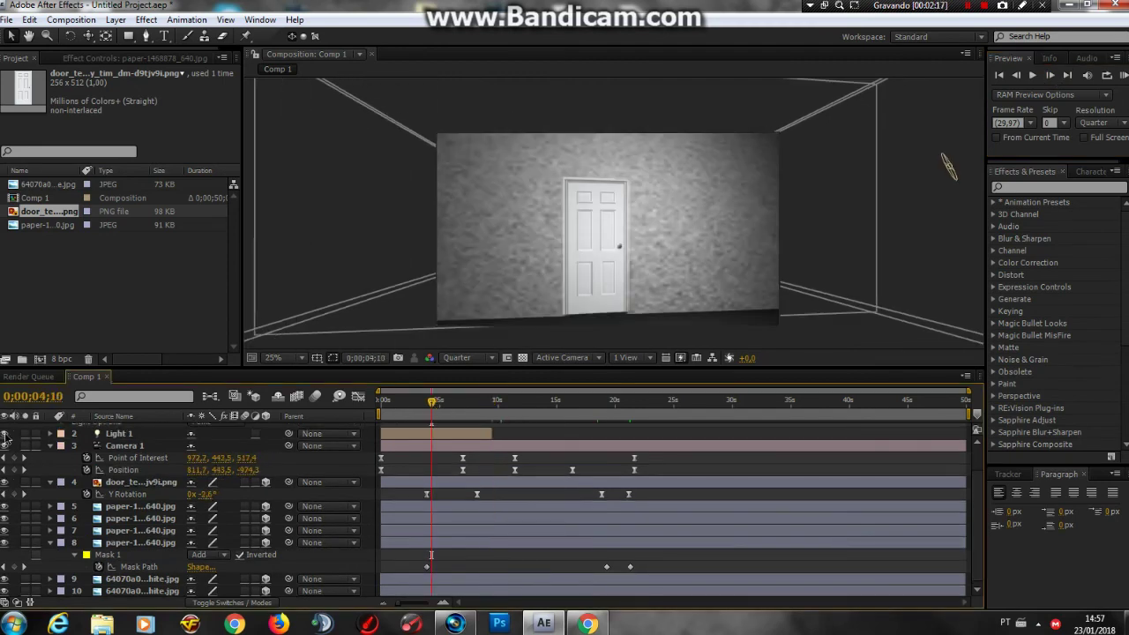
left_click(492, 401)
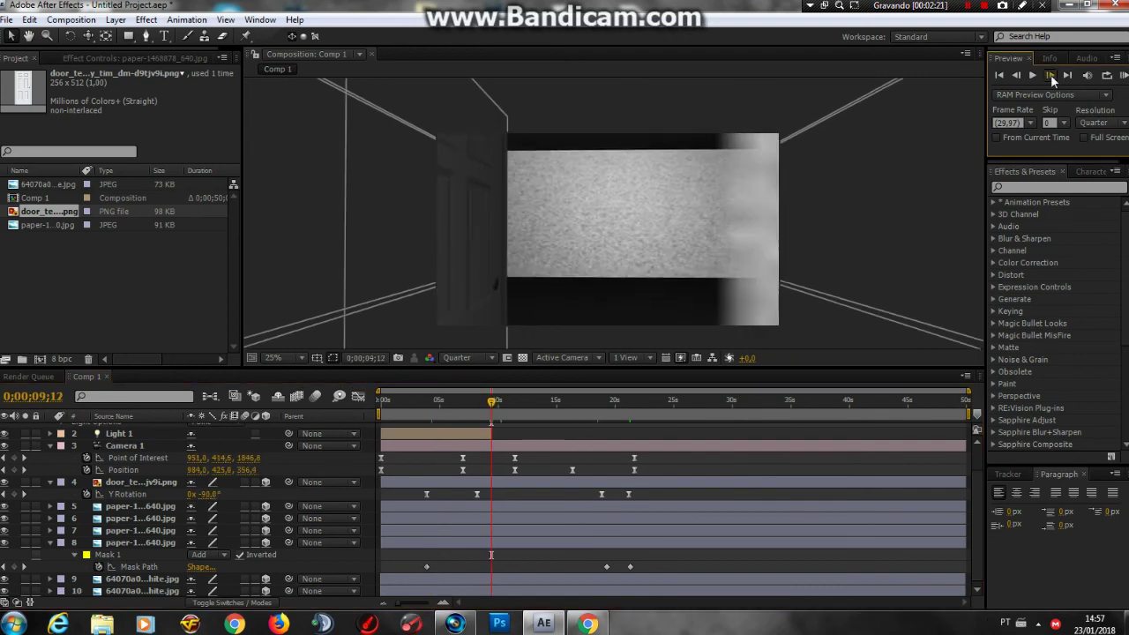
scroll(194, 481, "up", 3)
left_click(119, 429)
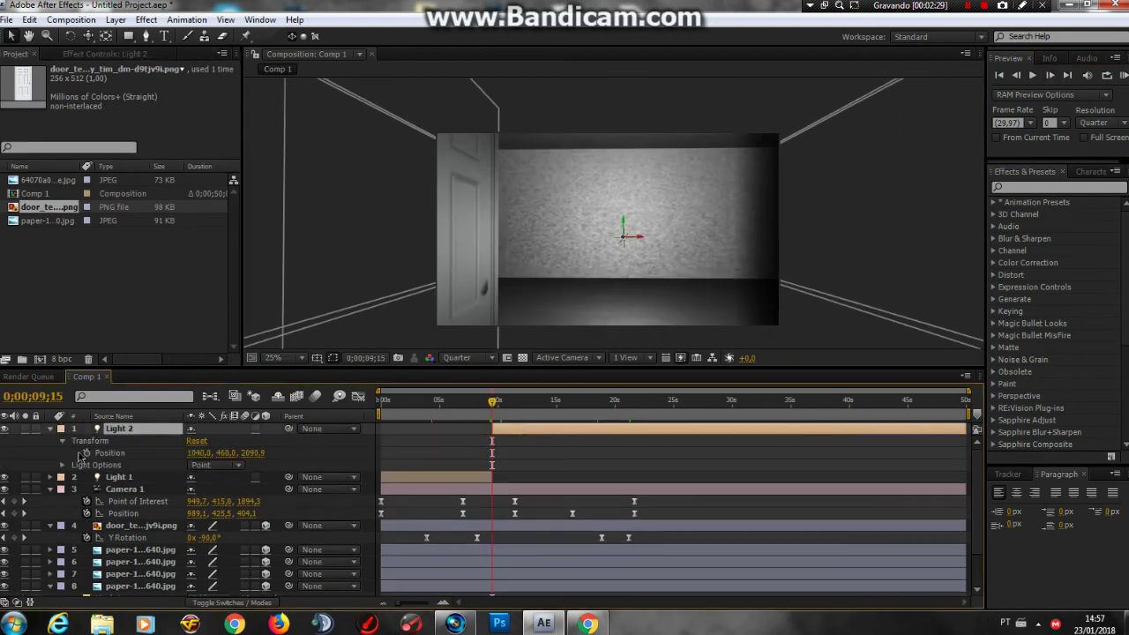
Step: Keyframe Light 2's intensity from 84% and lower Light 1's intensity to 79%
left_click_drag(195, 477, 187, 478)
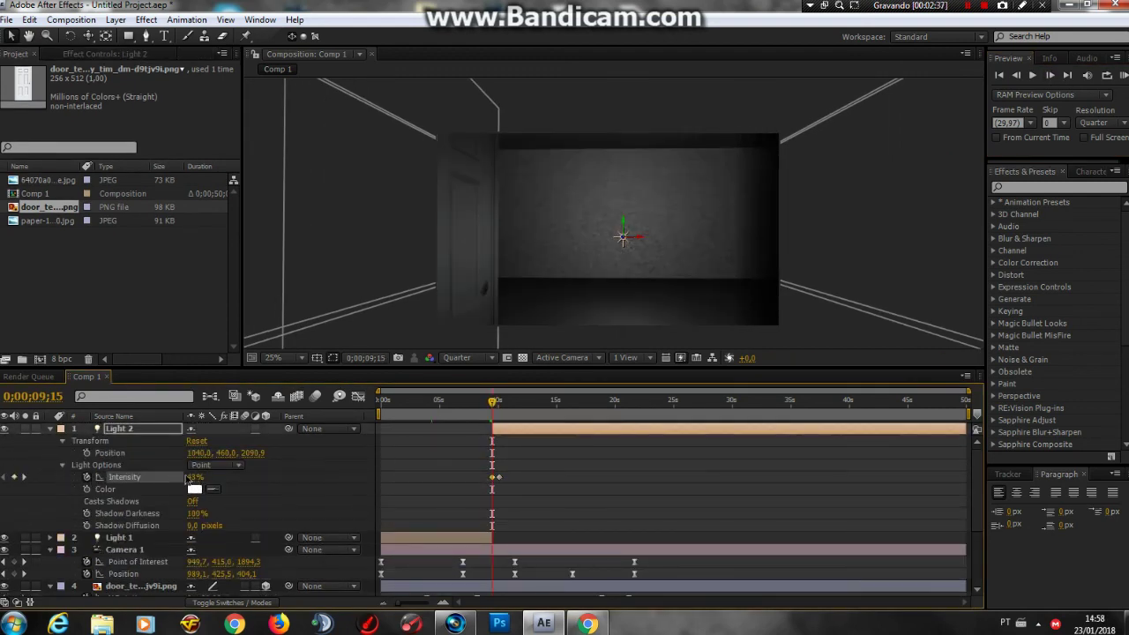
left_click(1048, 76)
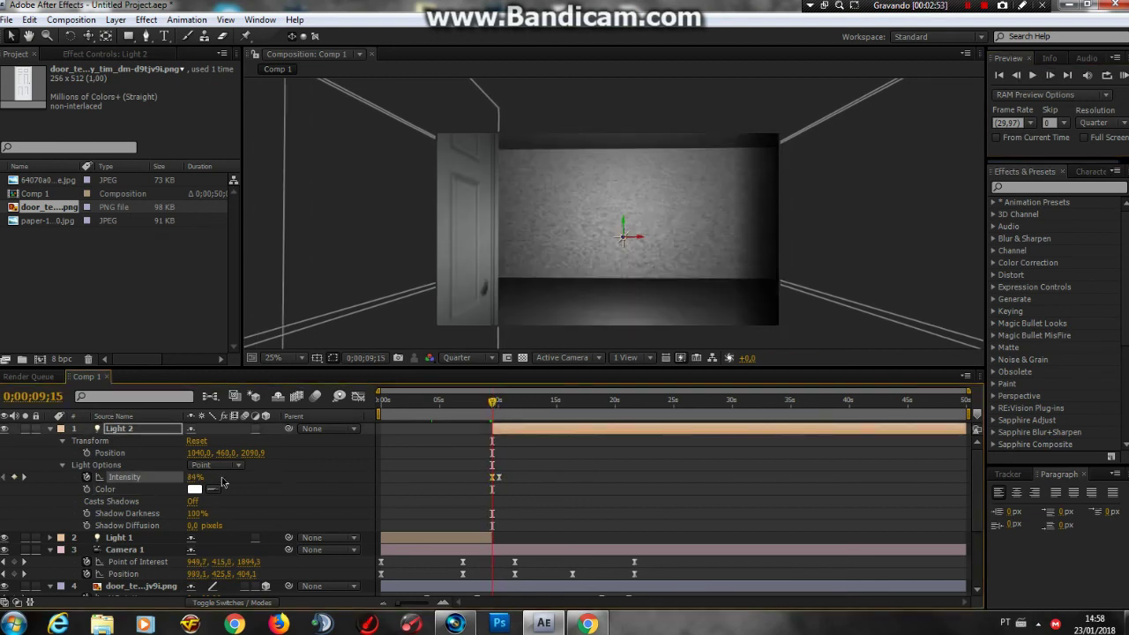
key("u")
left_click_drag(195, 562, 191, 571)
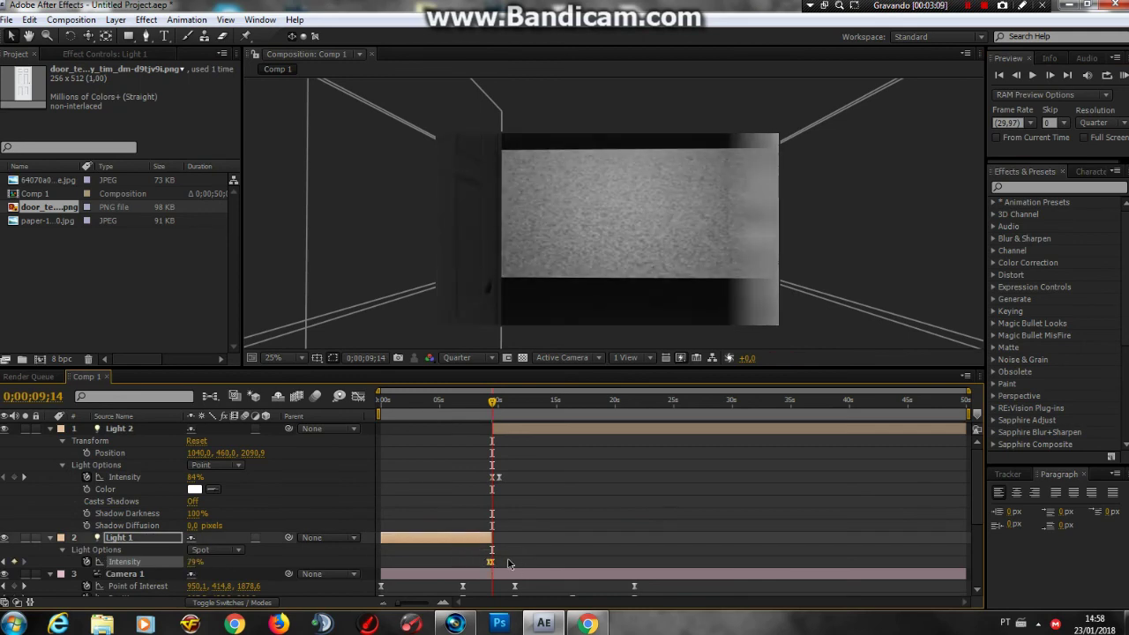
left_click(1050, 76)
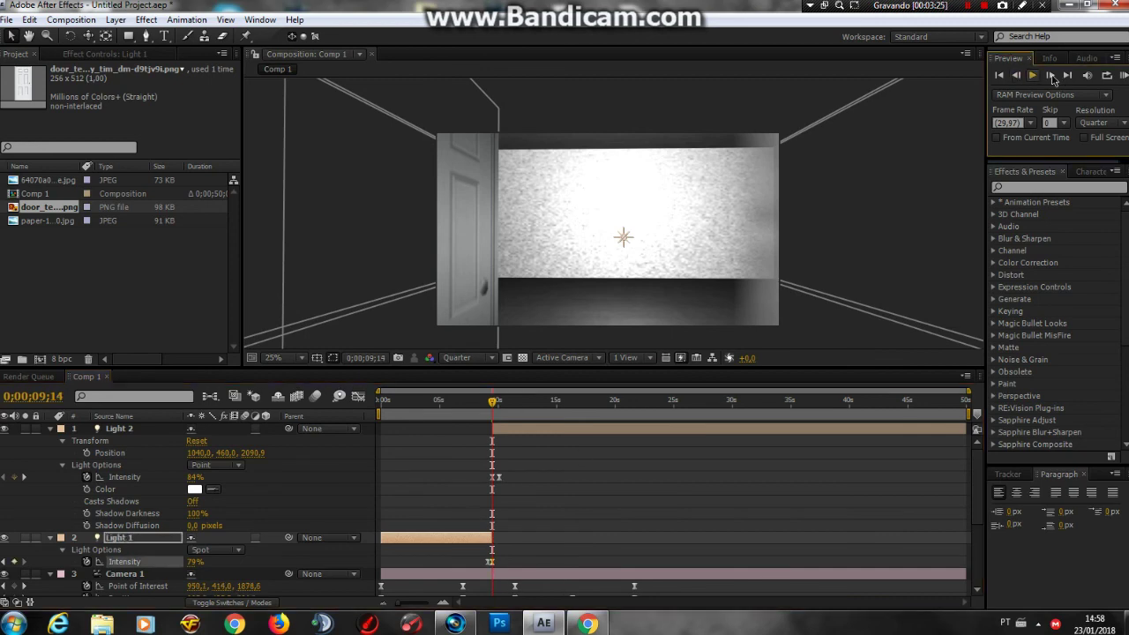
key("equal")
key("equal")
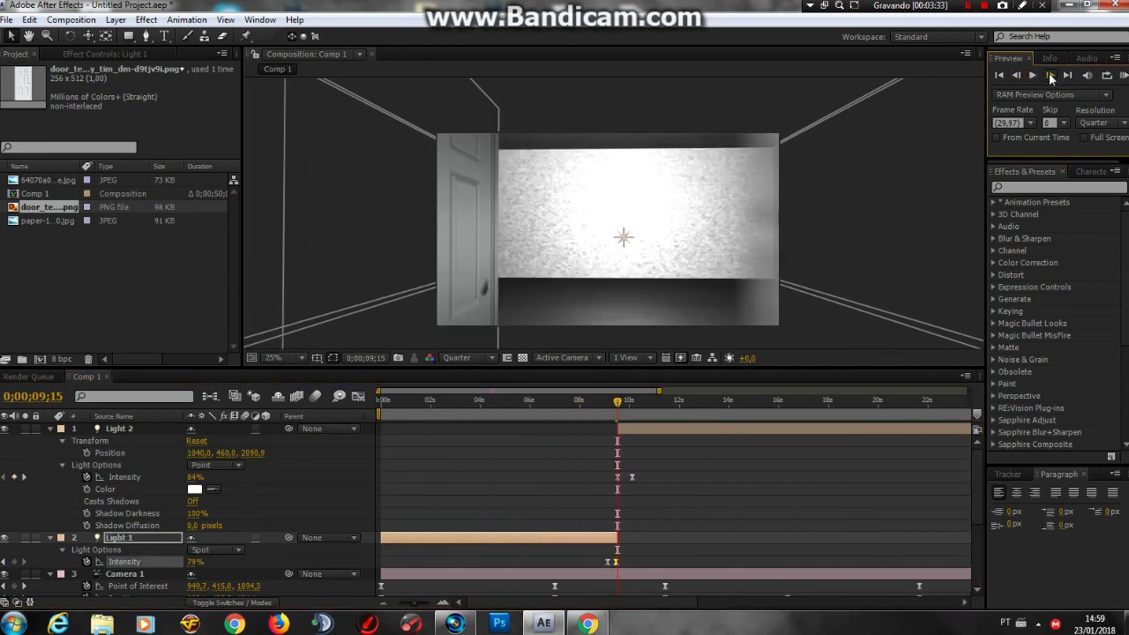
Step: Check the lighting crossfade at later frames and near 21 seconds, then return to the start
left_click(622, 430)
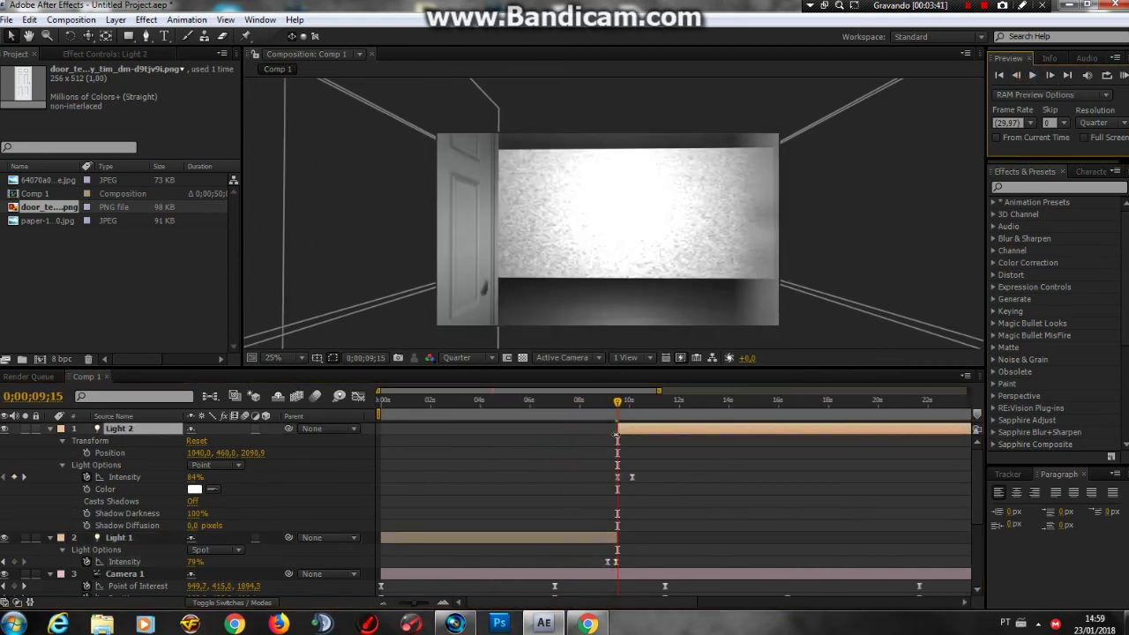
left_click(1049, 75)
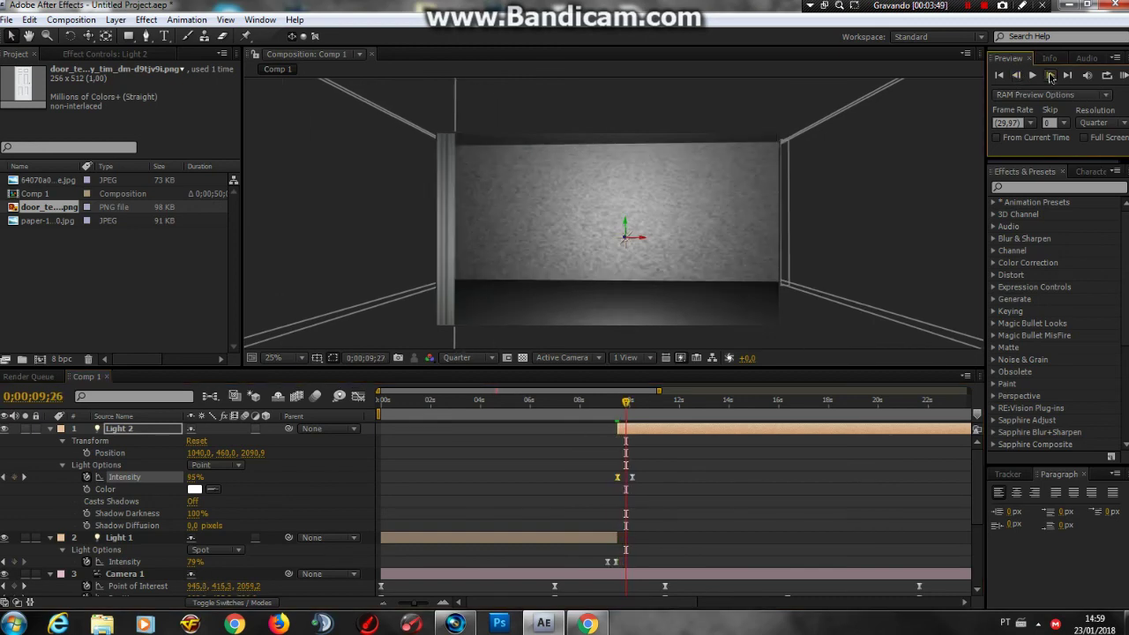
left_click_drag(781, 401, 839, 401)
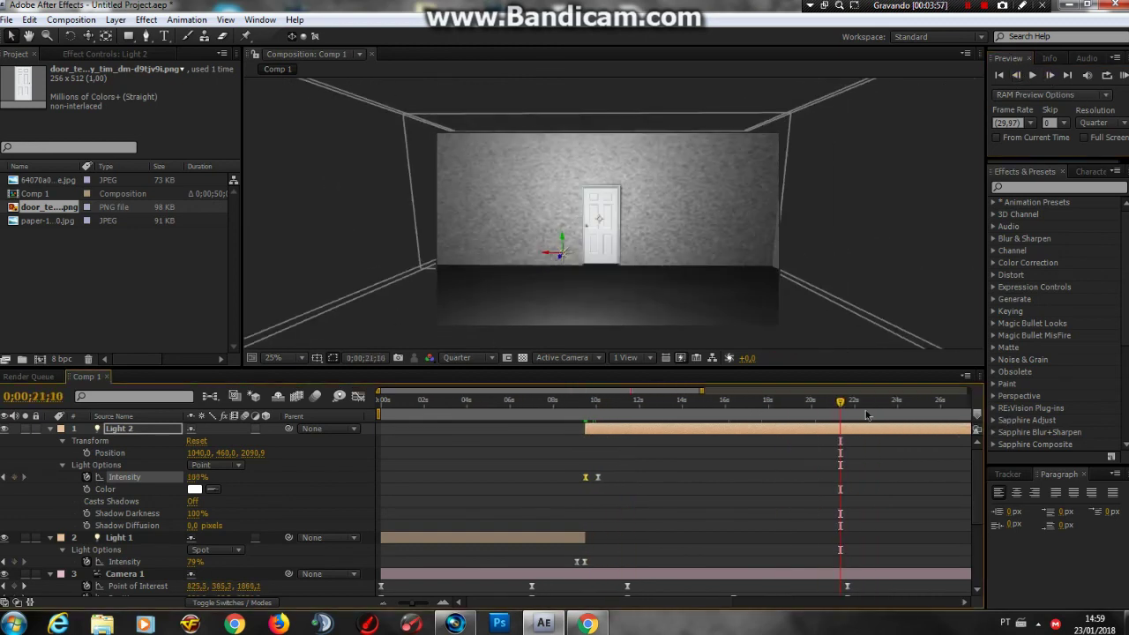
left_click(383, 401)
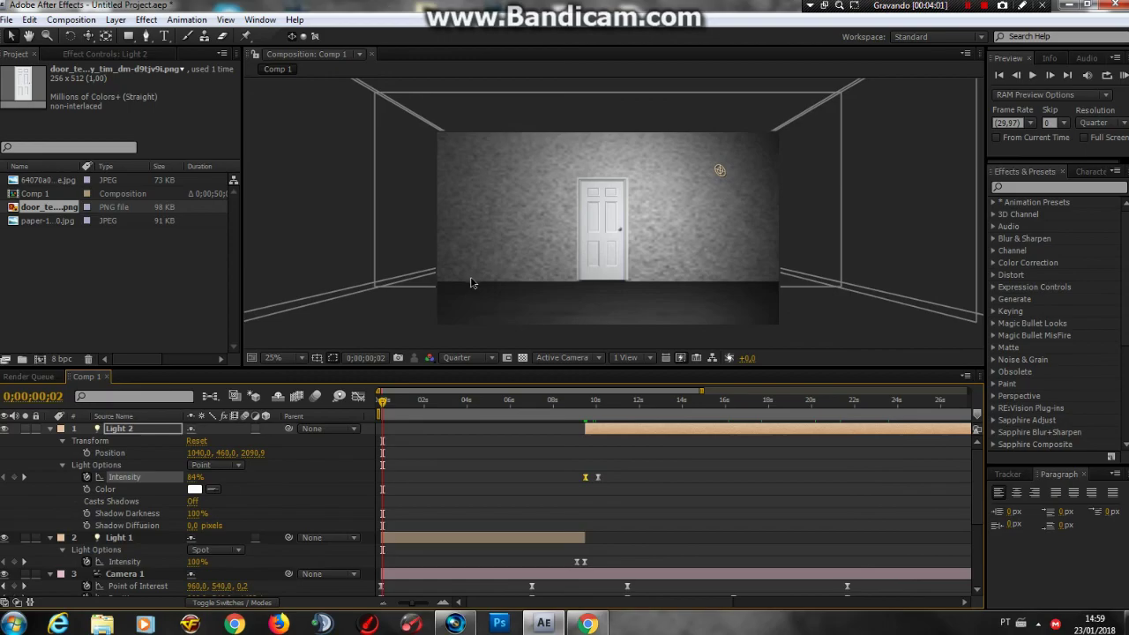